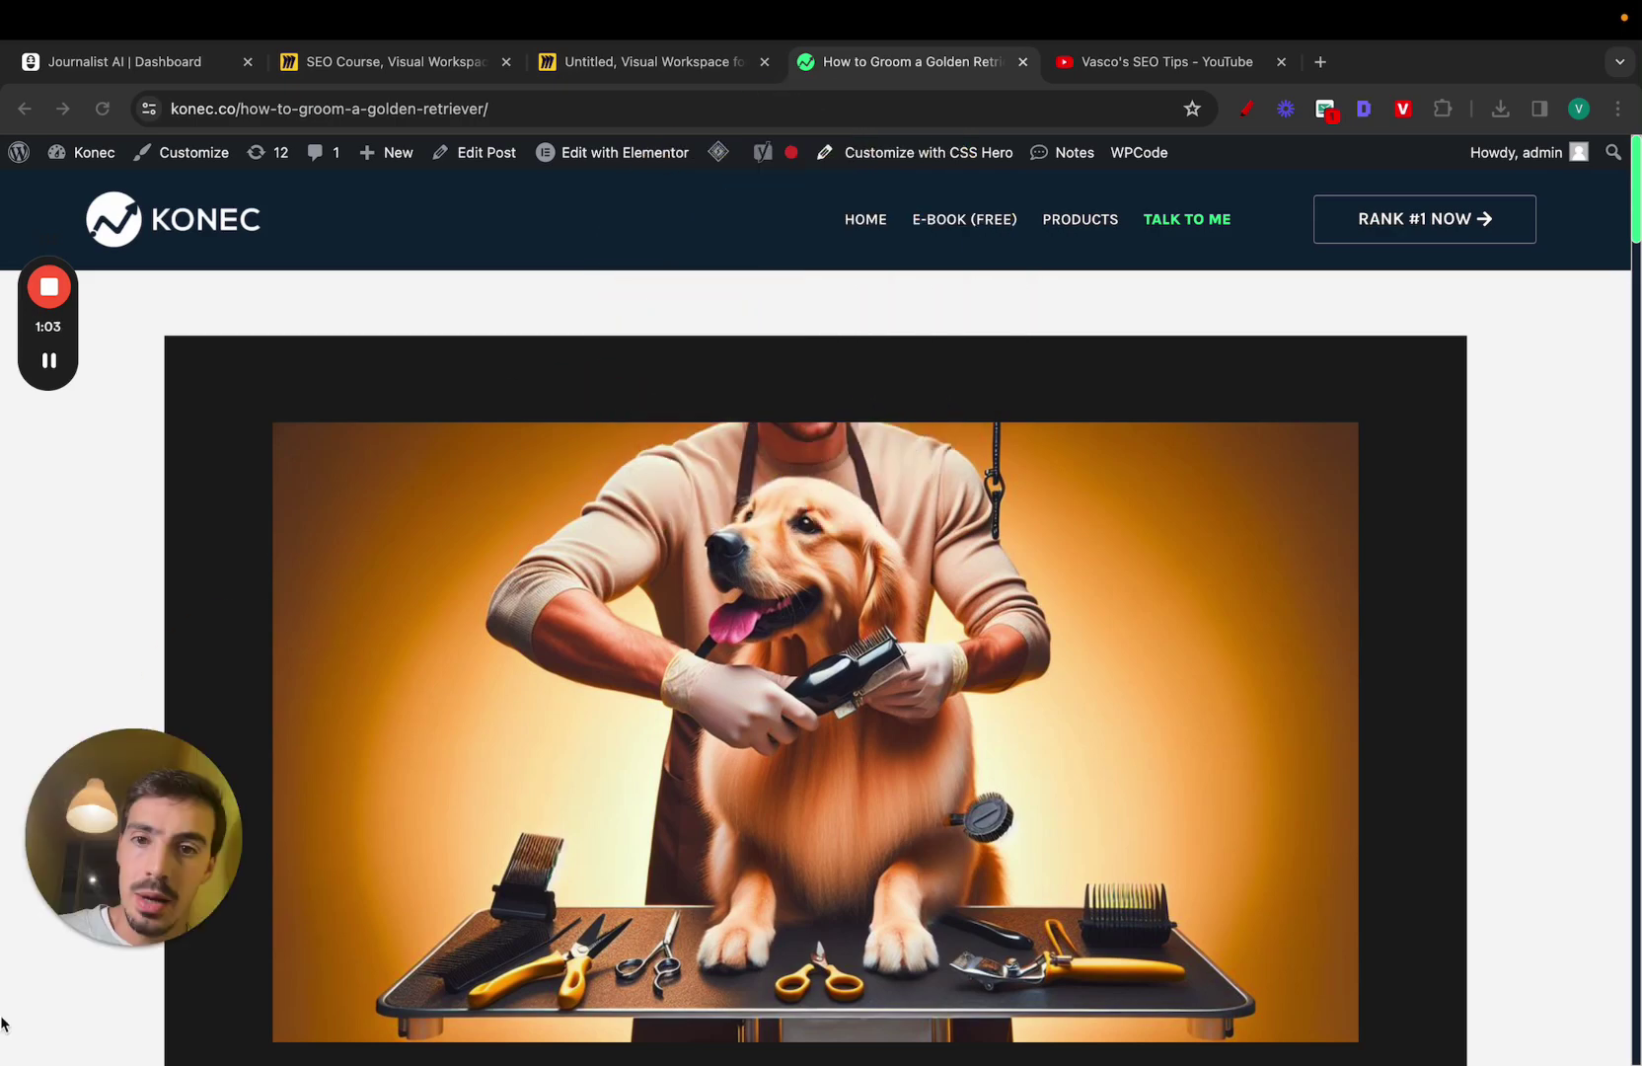
Step: Scroll through the live konec.co golden retriever grooming article, then return to the Journalist AI dashboard
key(super+l)
scroll(1385, 647, down, 5)
scroll(1385, 646, down, 20)
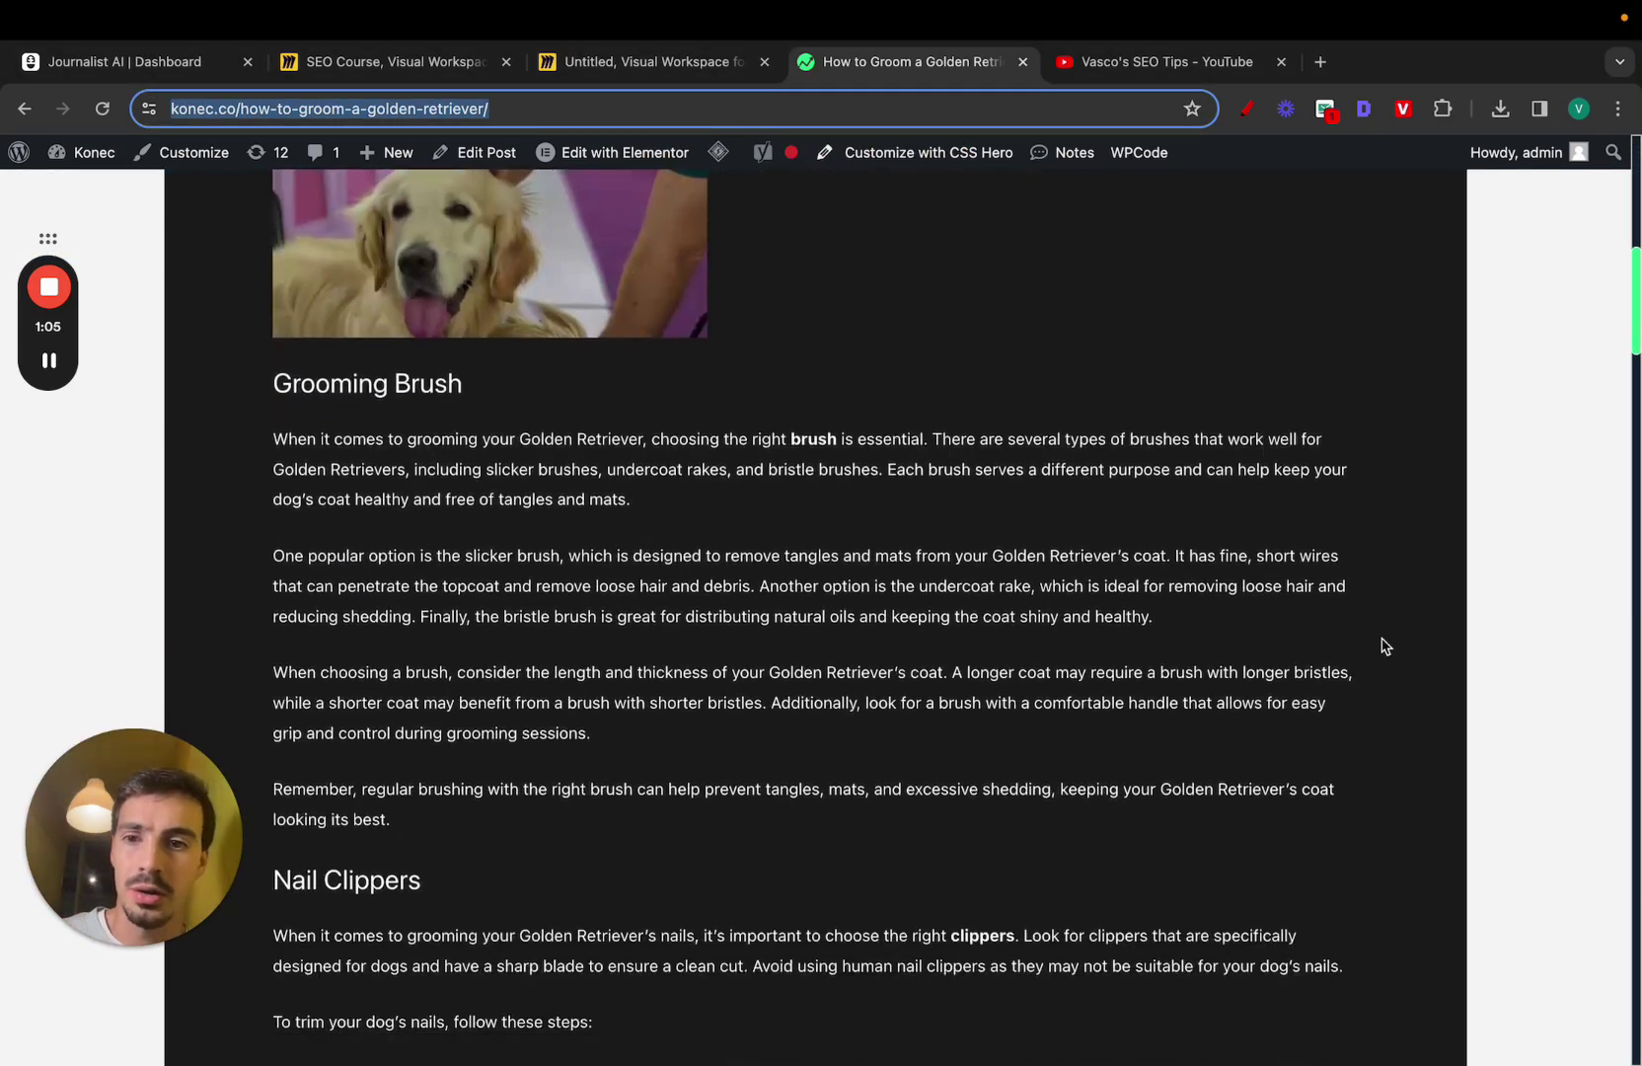
scroll(1385, 647, down, 10)
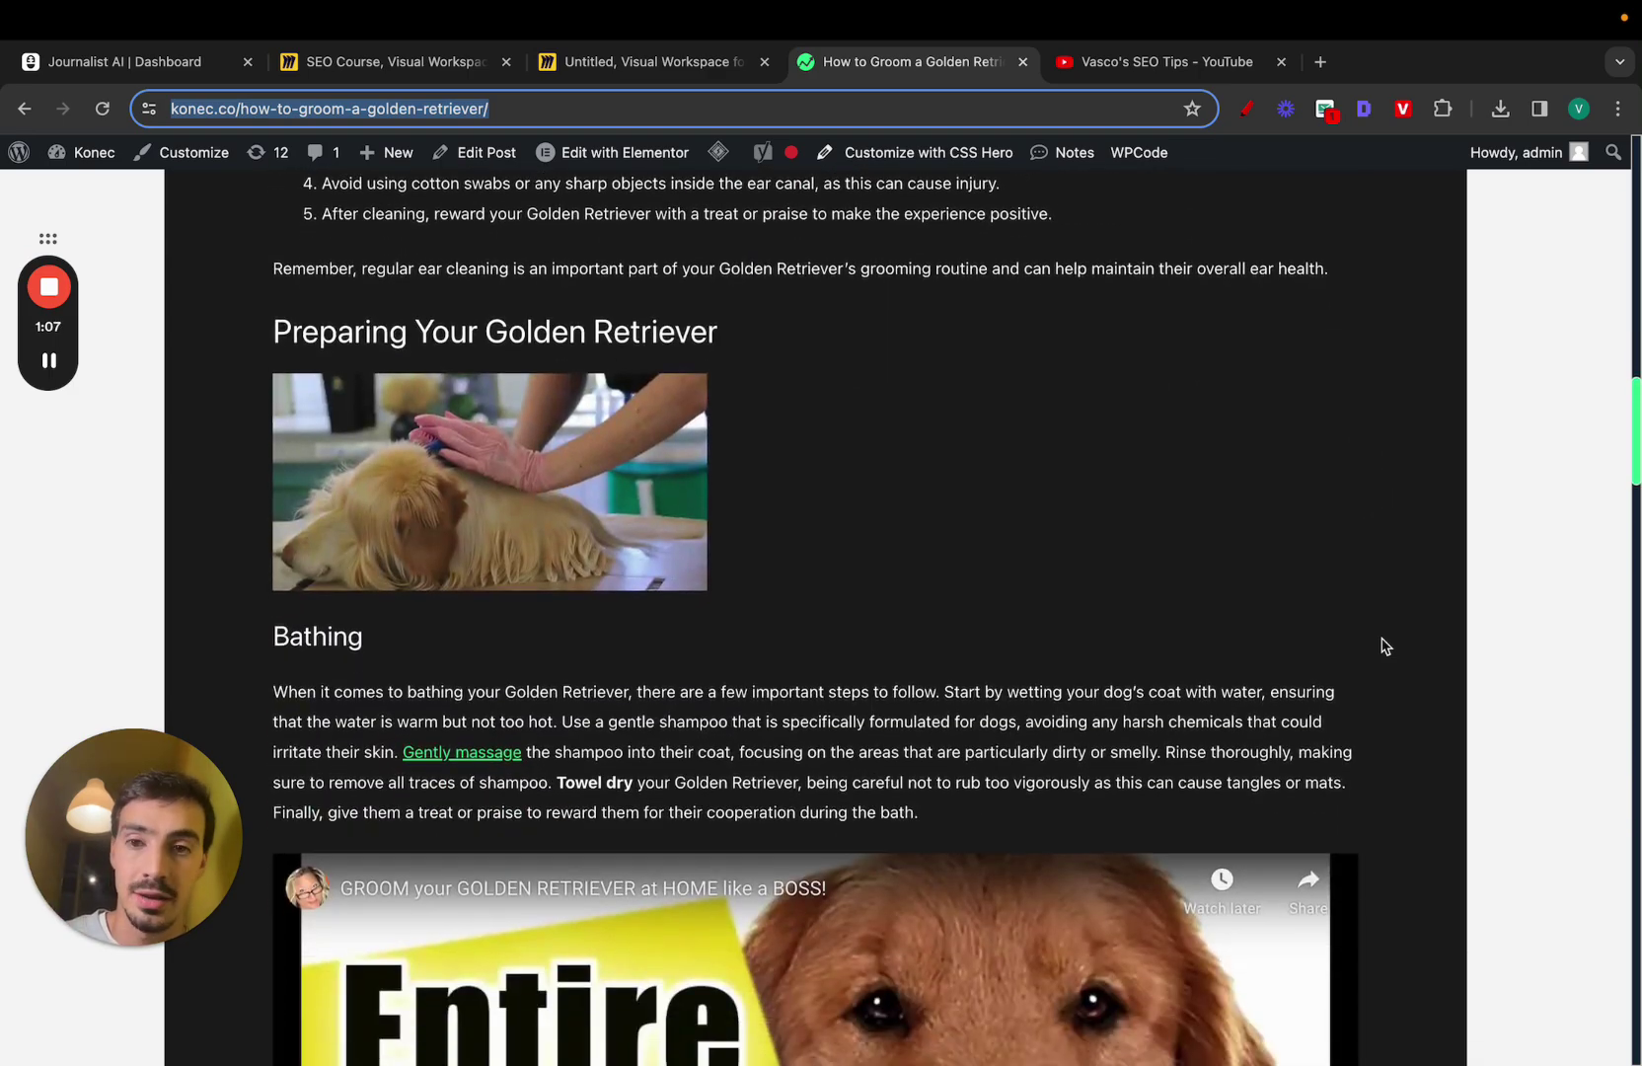
scroll(1386, 646, down, 15)
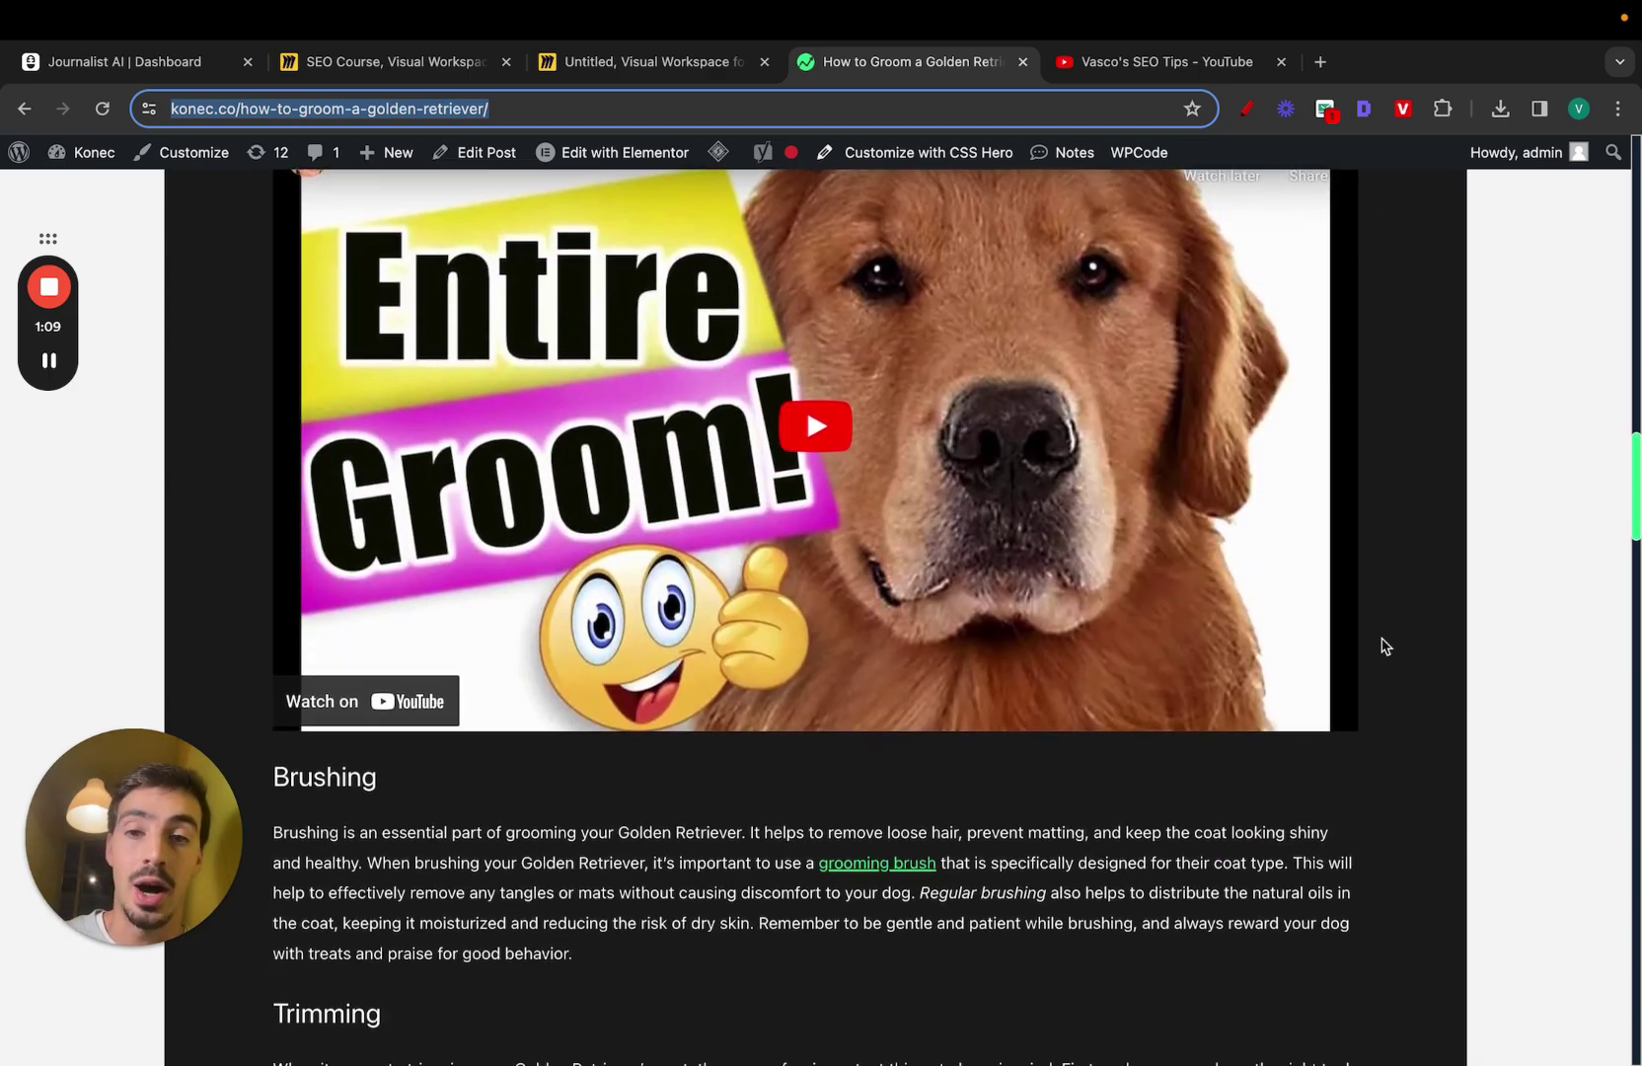
scroll(1385, 647, down, 10)
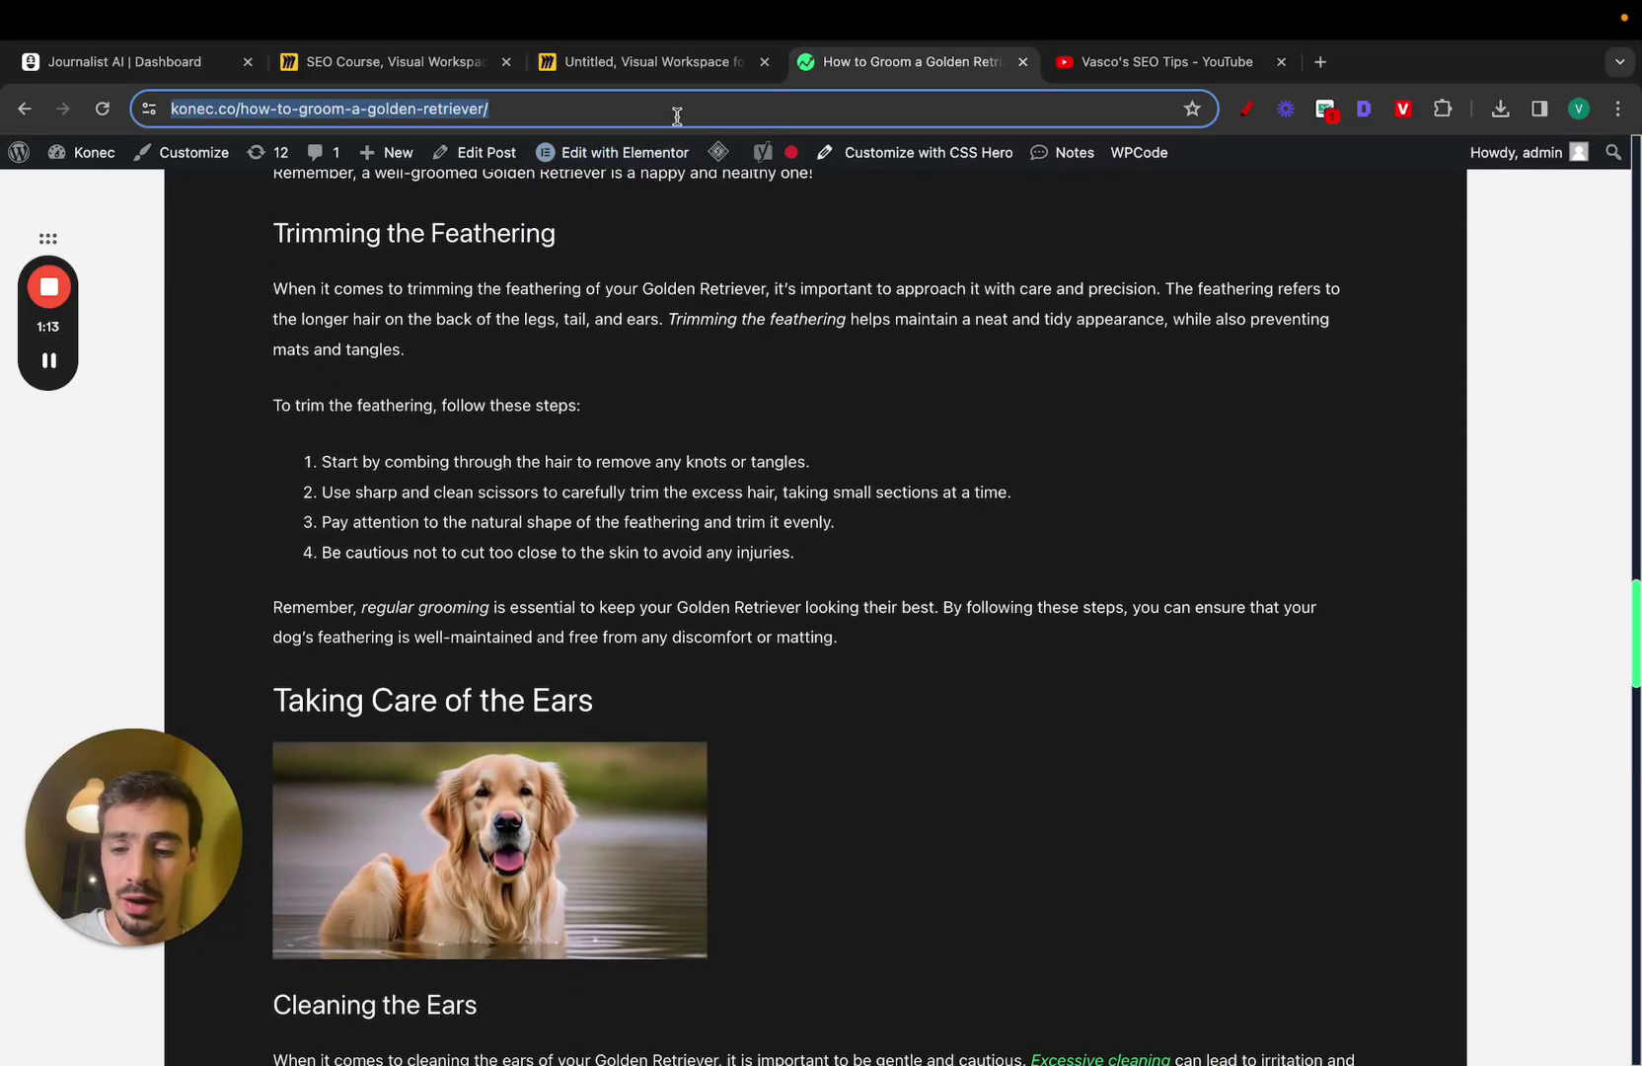
scroll(994, 484, down, 15)
scroll(994, 483, up, 20)
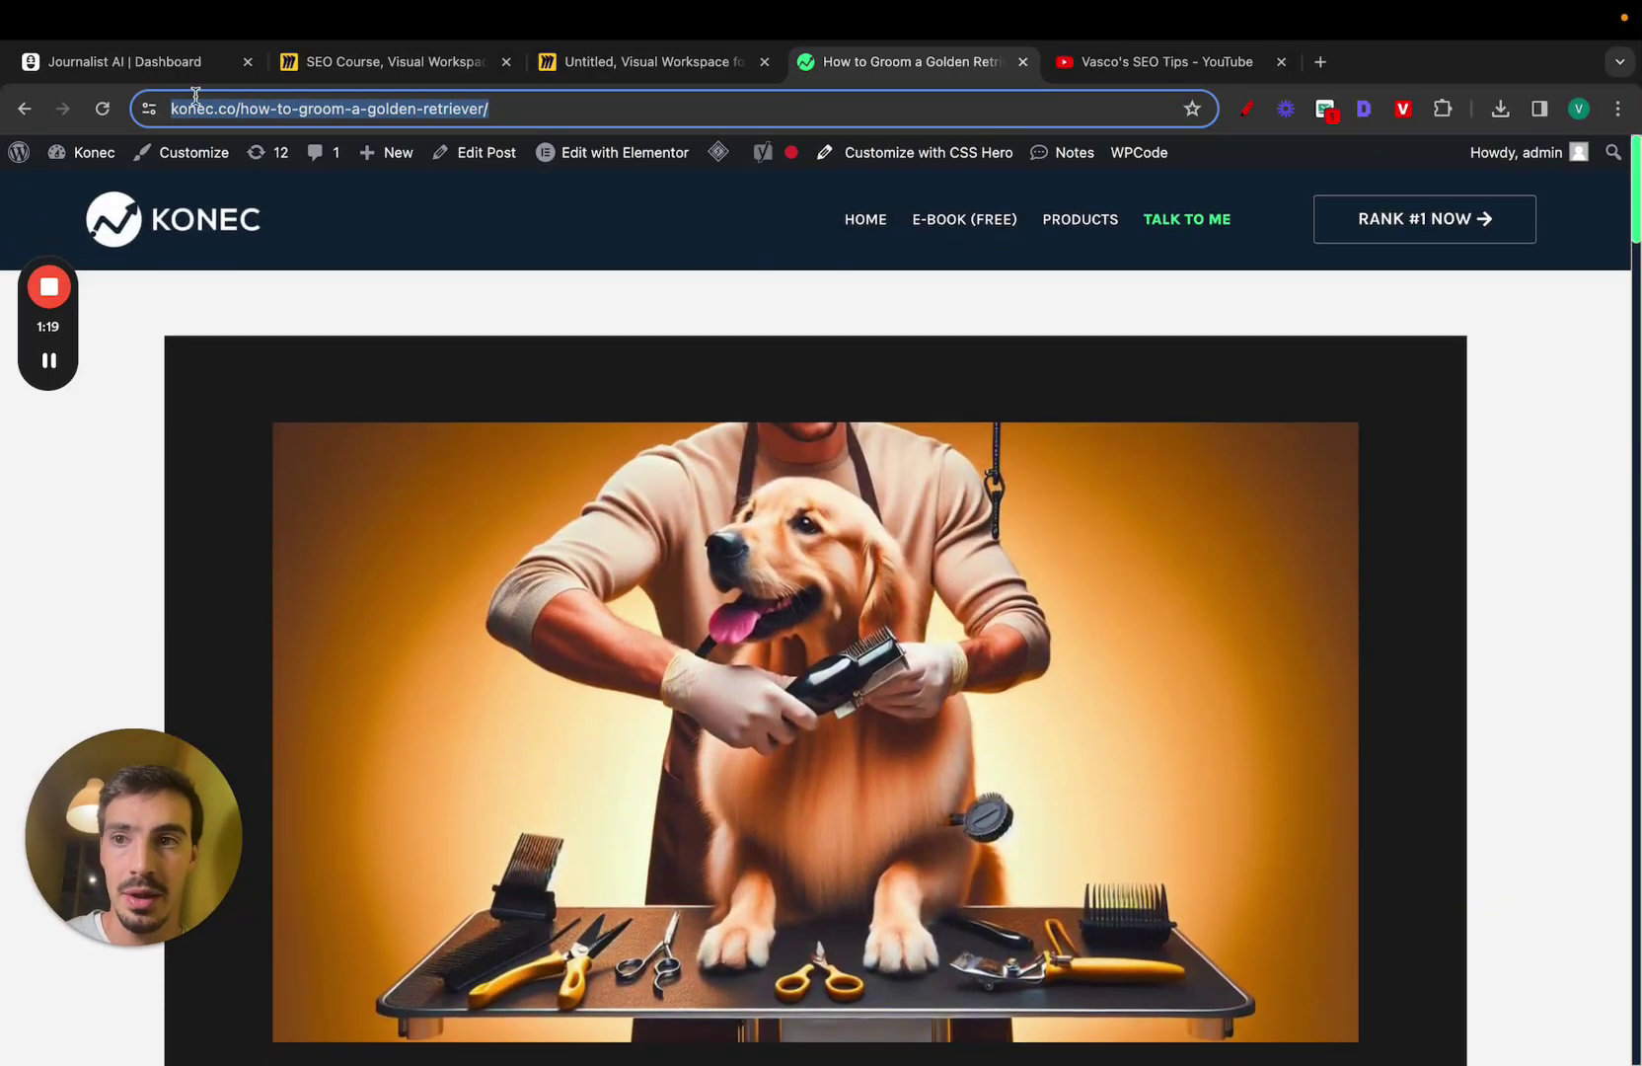
click(153, 69)
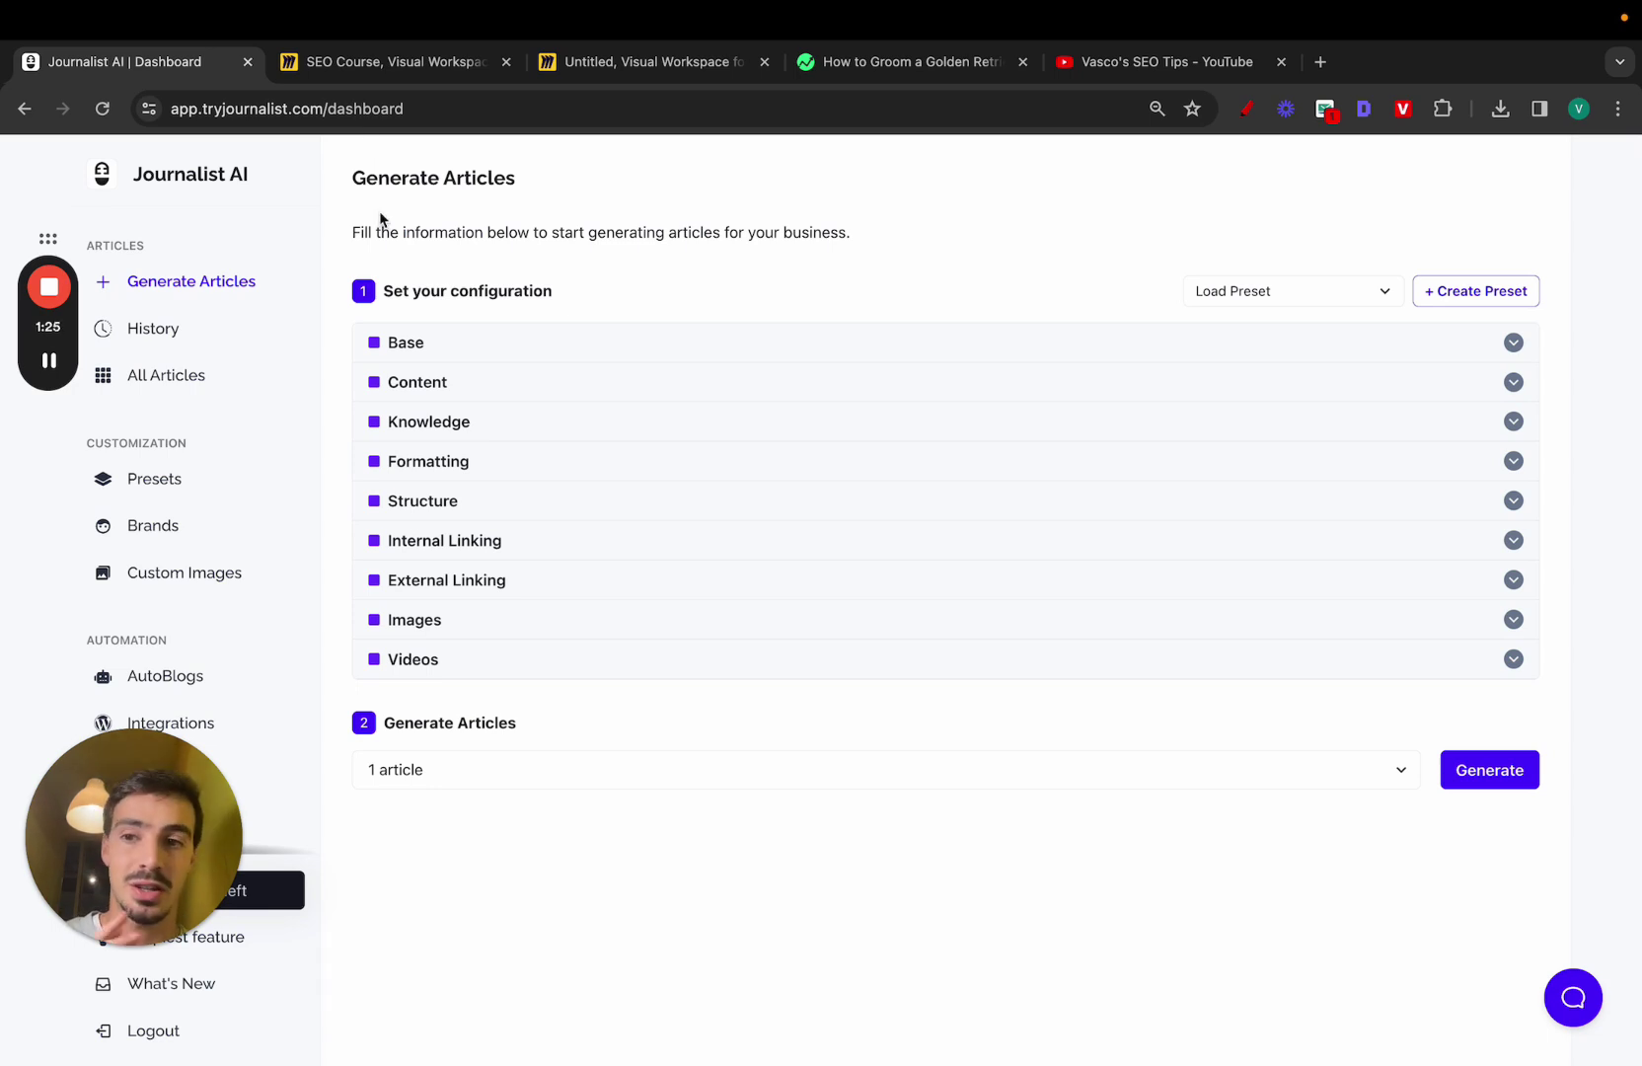
Step: Open Build Links and select Konec as the website
scroll(163, 592, down, 3)
click(174, 669)
click(608, 421)
click(579, 466)
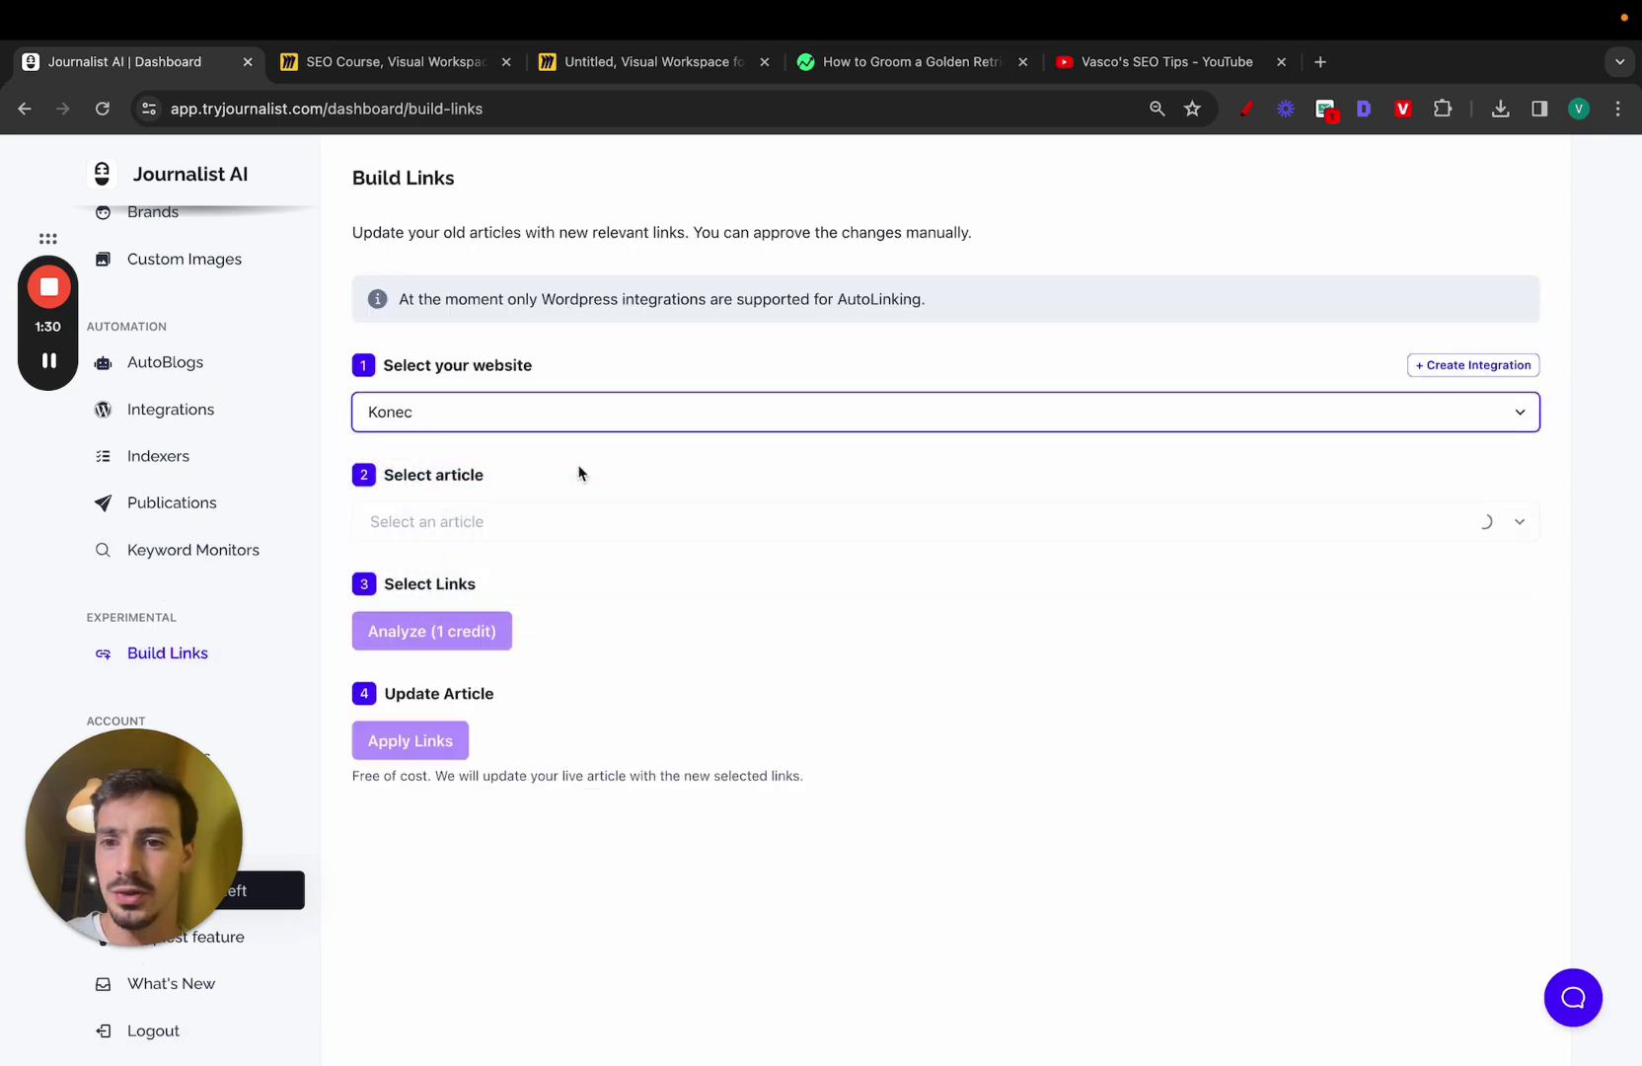
Step: Open Integrations in a new tab and start a new WordPress integration, pointing out the Application Password field
super+click(188, 410)
click(383, 77)
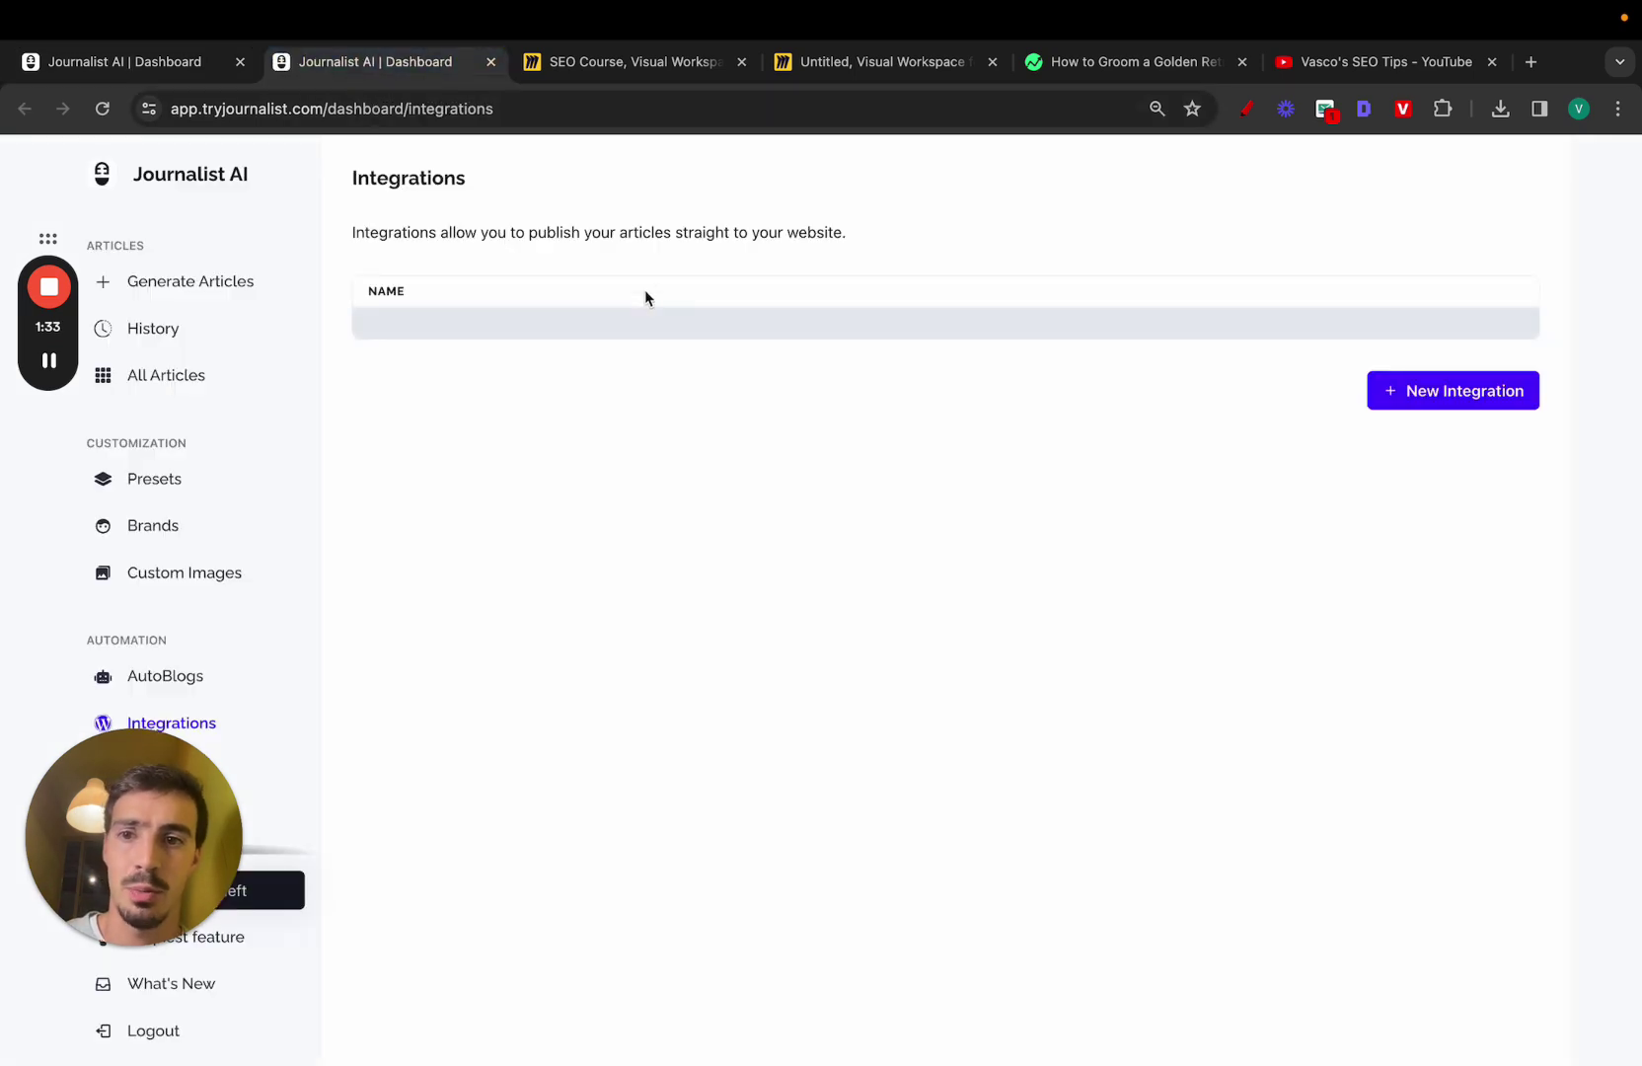
click(1453, 641)
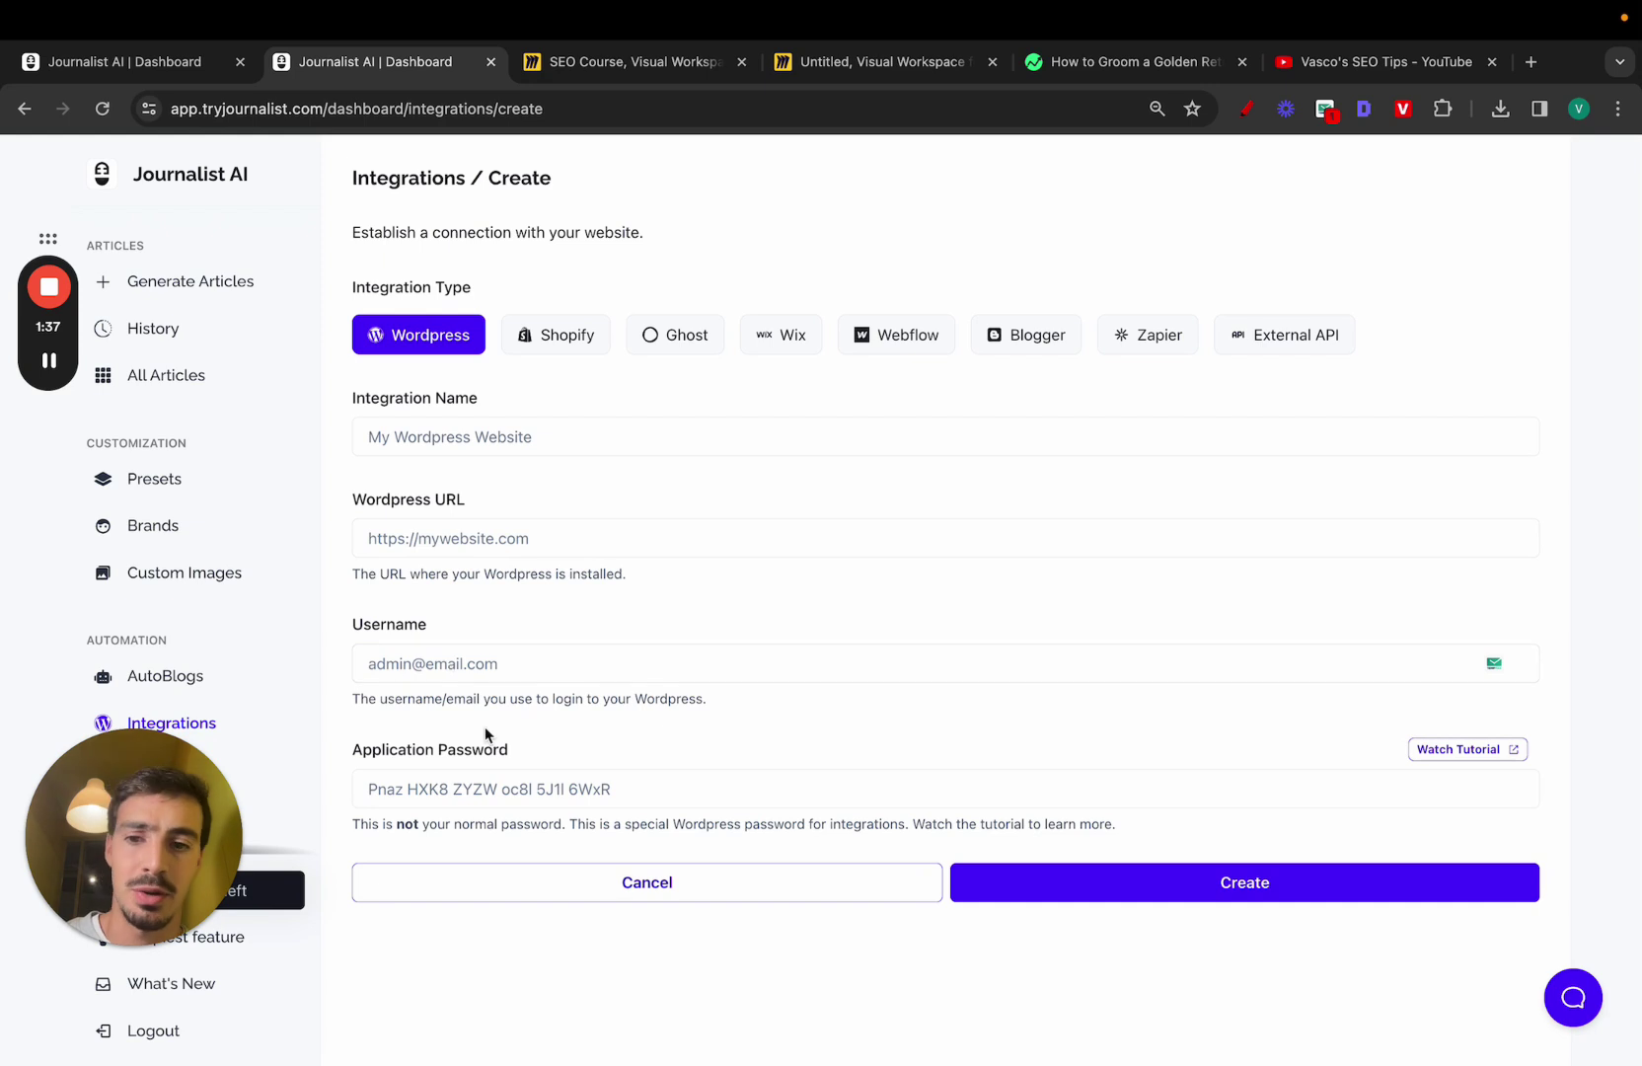
drag(353, 749, 511, 750)
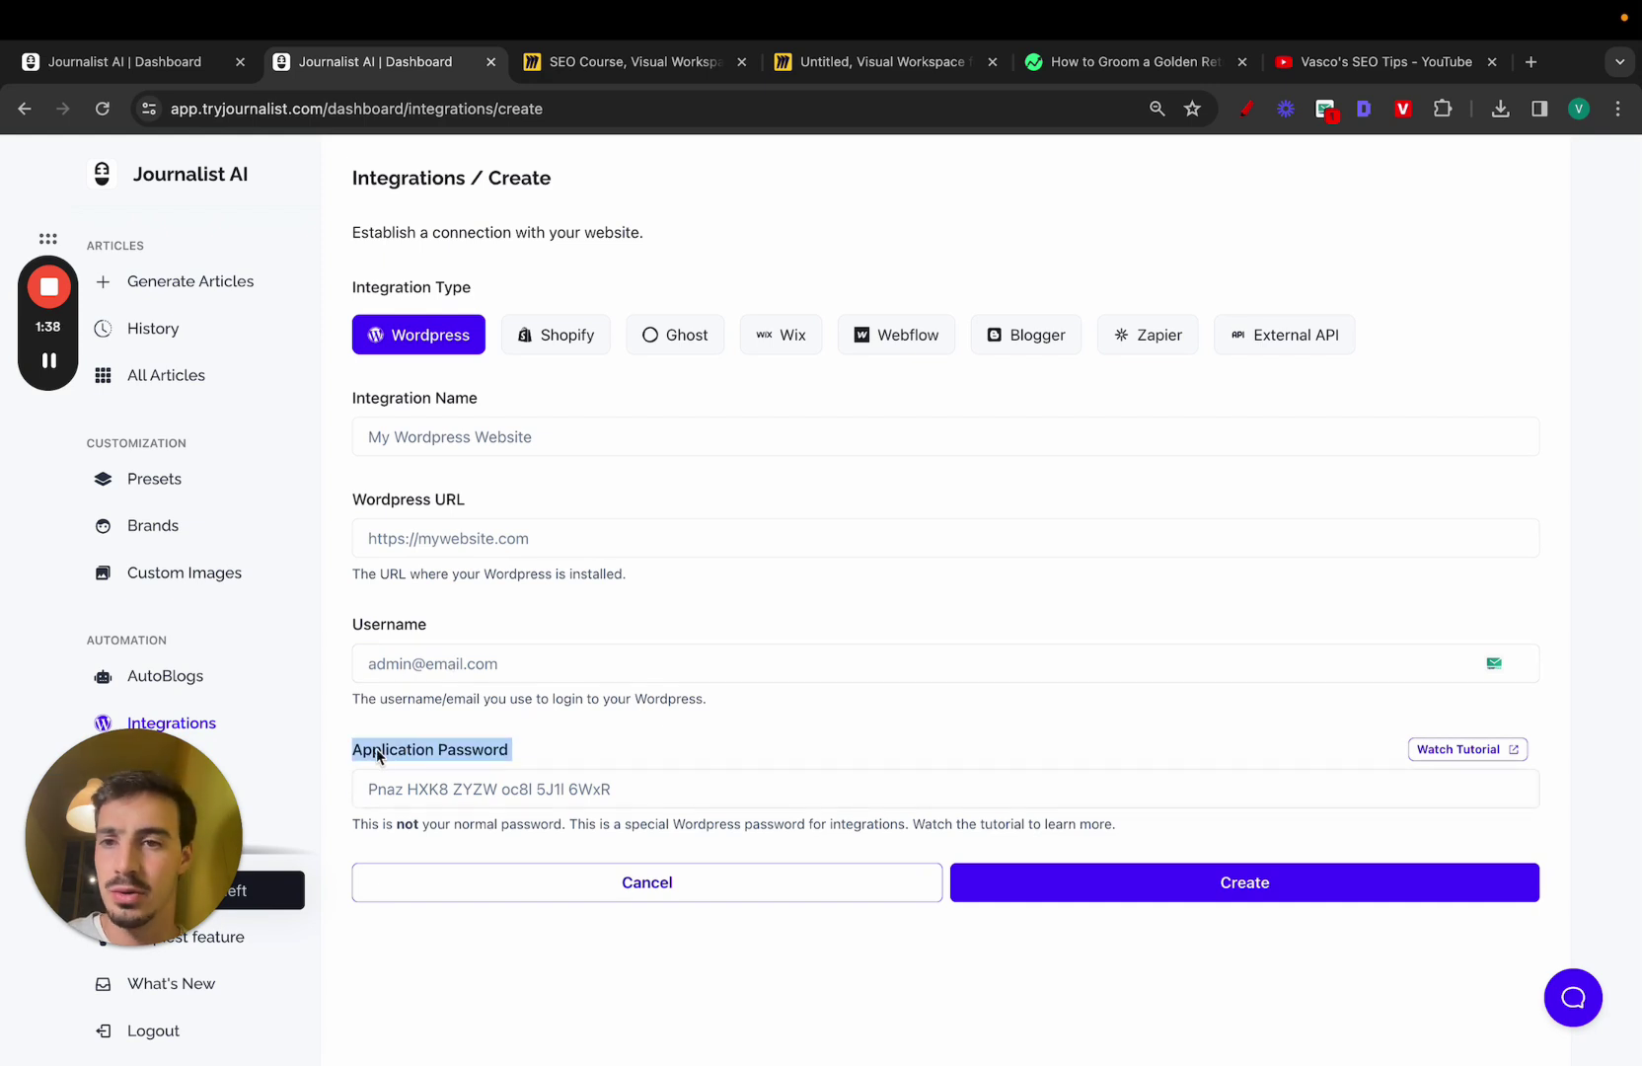
Step: Close the extra Integrations tab, select the How to Groom a Golden Retriever article, and run Analyze
click(218, 69)
click(490, 62)
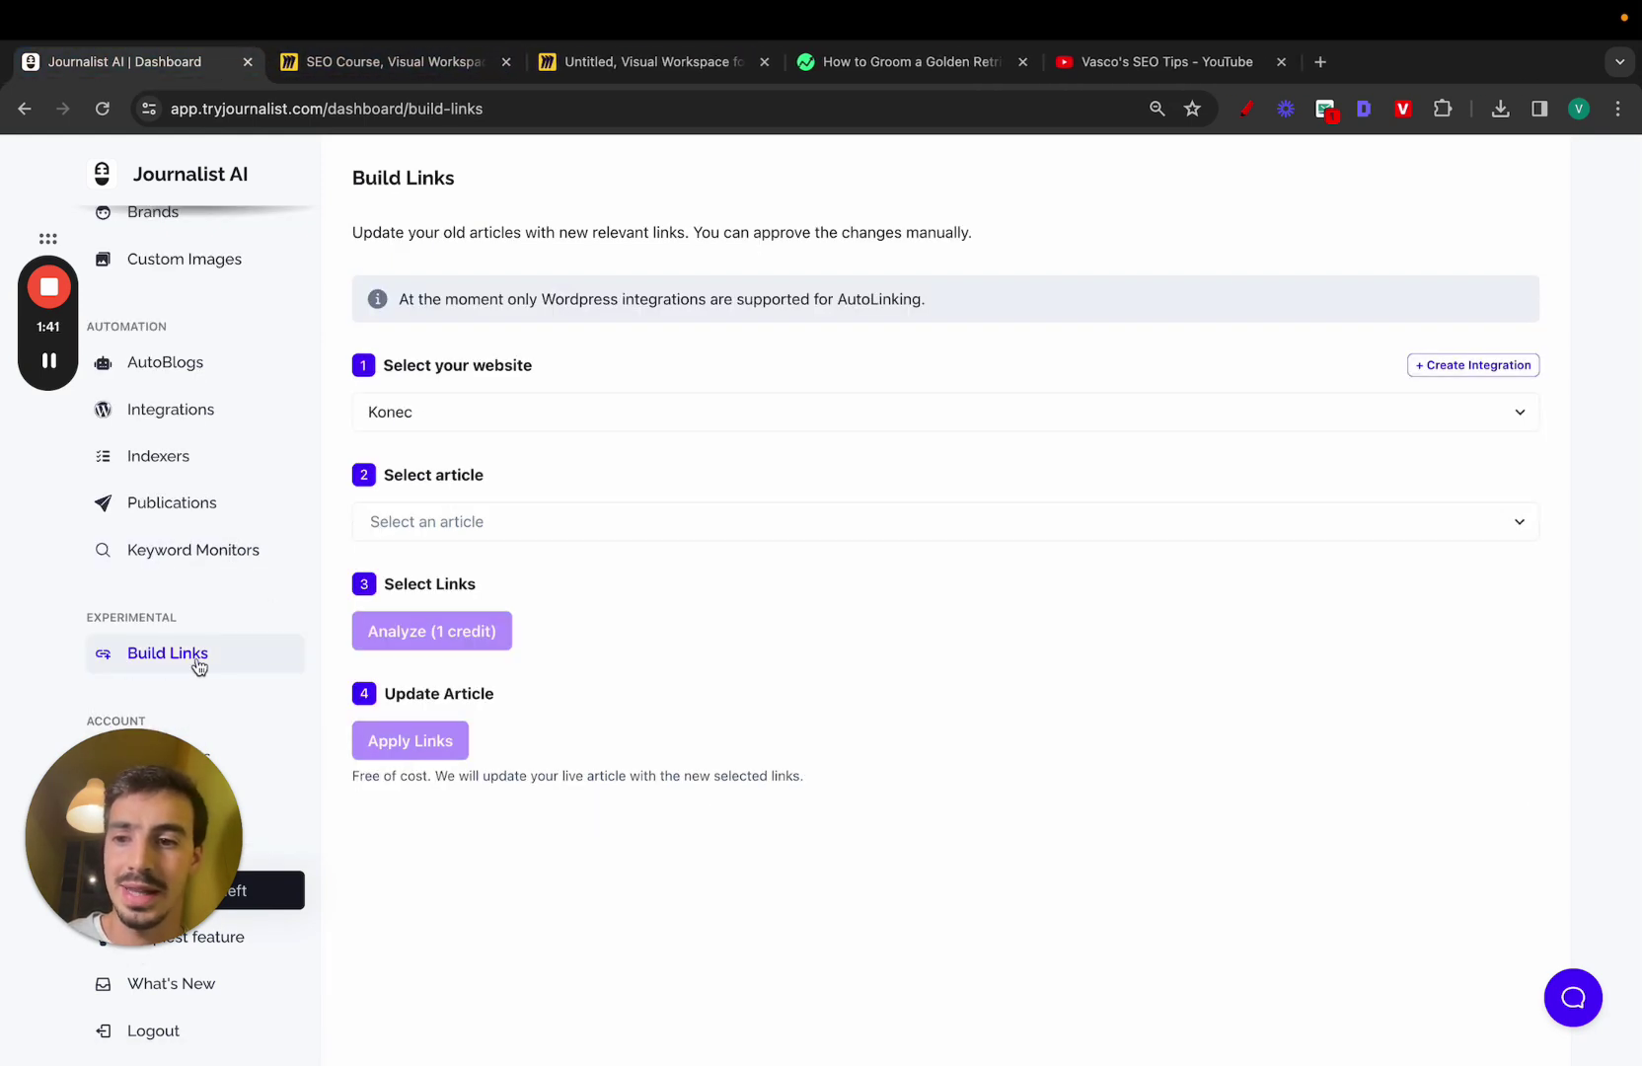
click(491, 530)
scroll(539, 579, down, 1)
scroll(543, 575, up, 1)
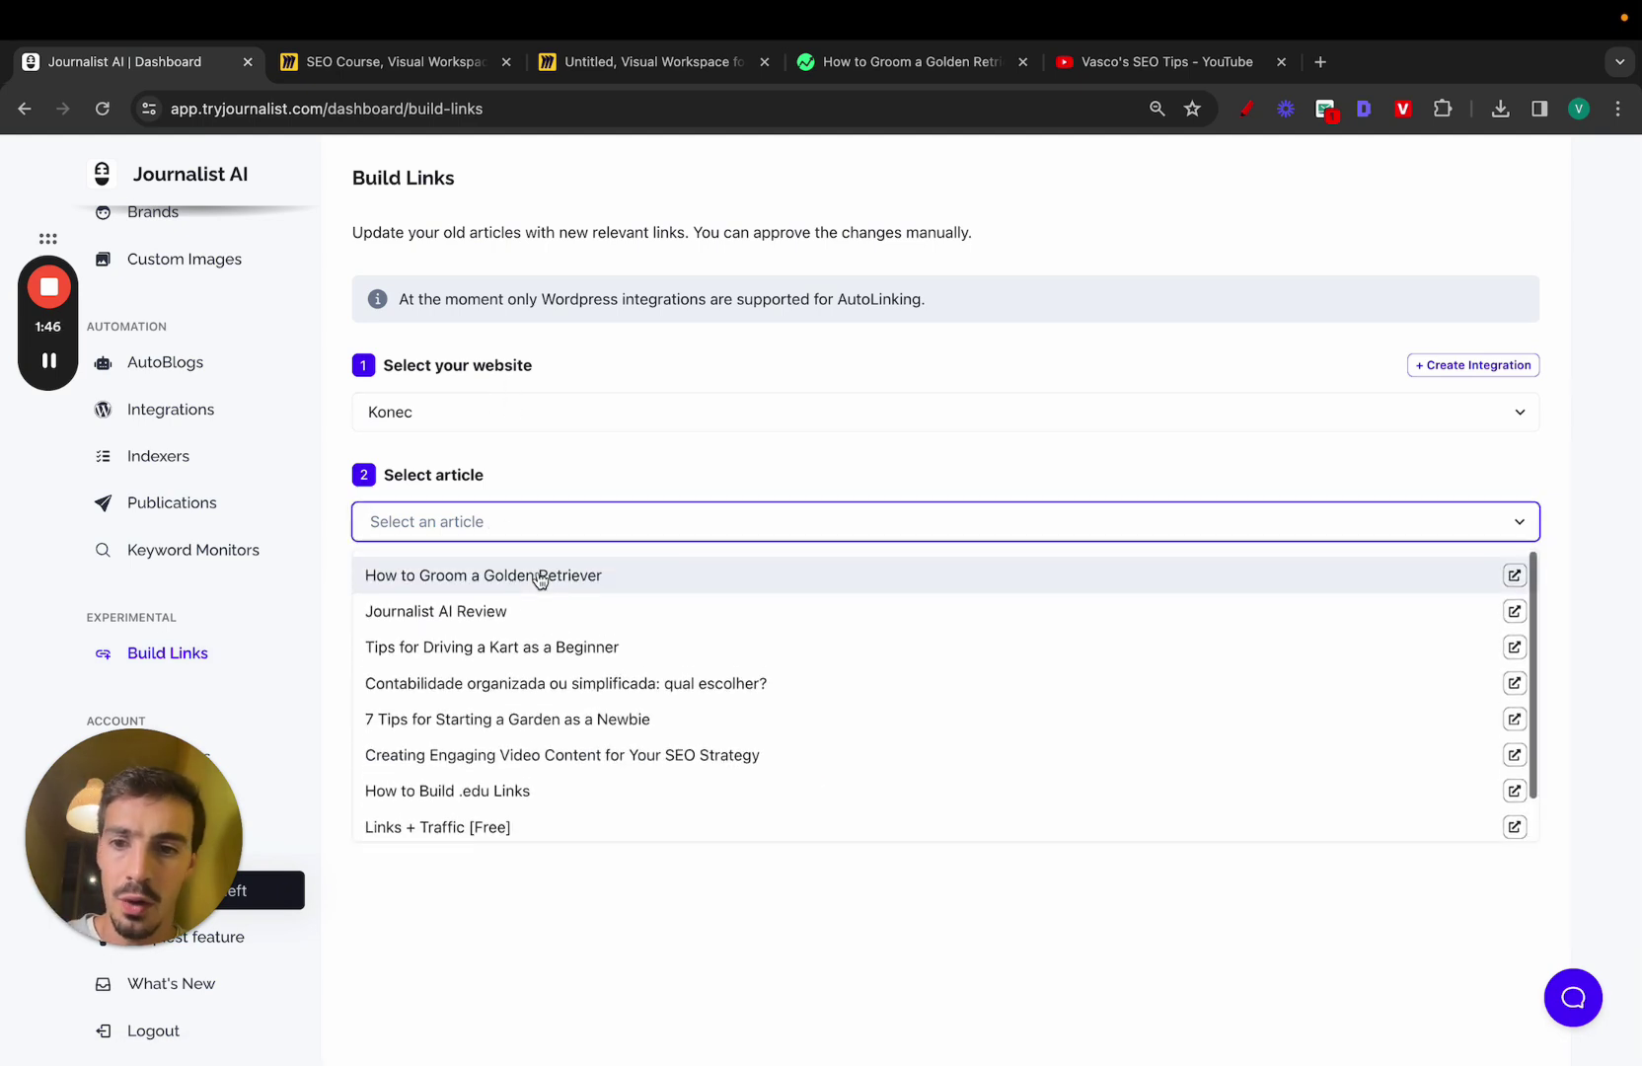
click(444, 577)
click(478, 649)
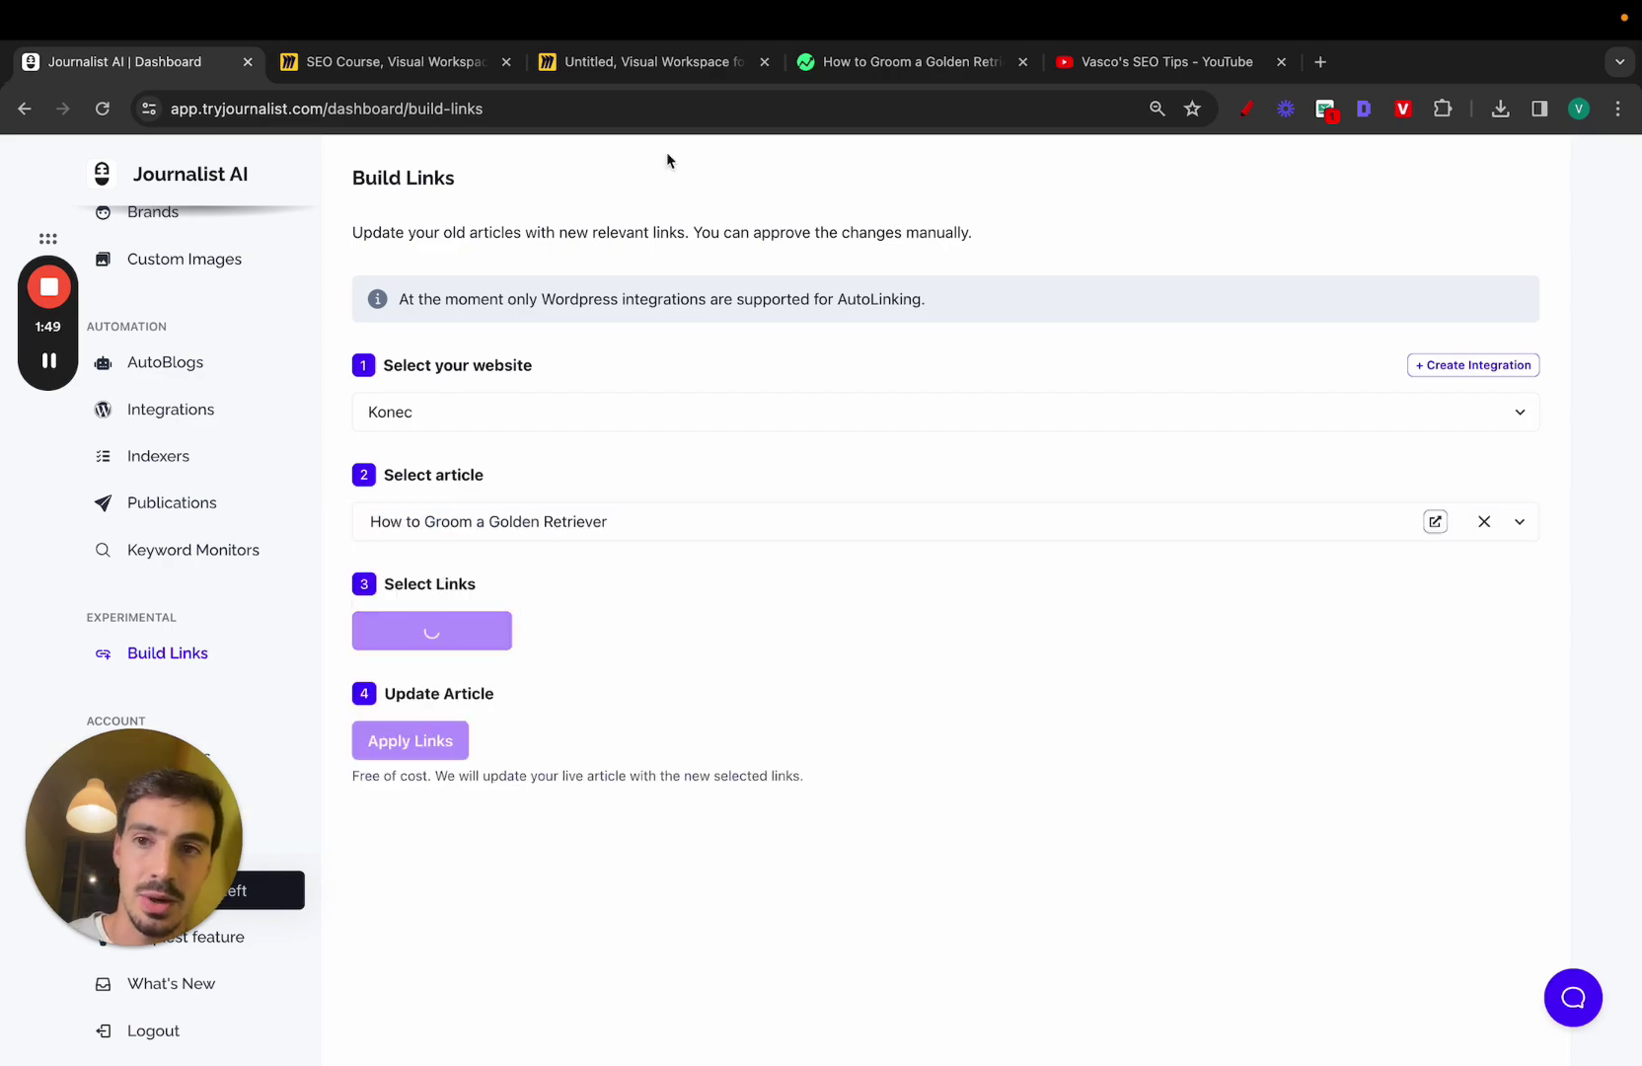
Step: Move the grooming article tab to second place and return to the Build Links suggestions
drag(883, 79, 419, 79)
scroll(542, 424, down, 20)
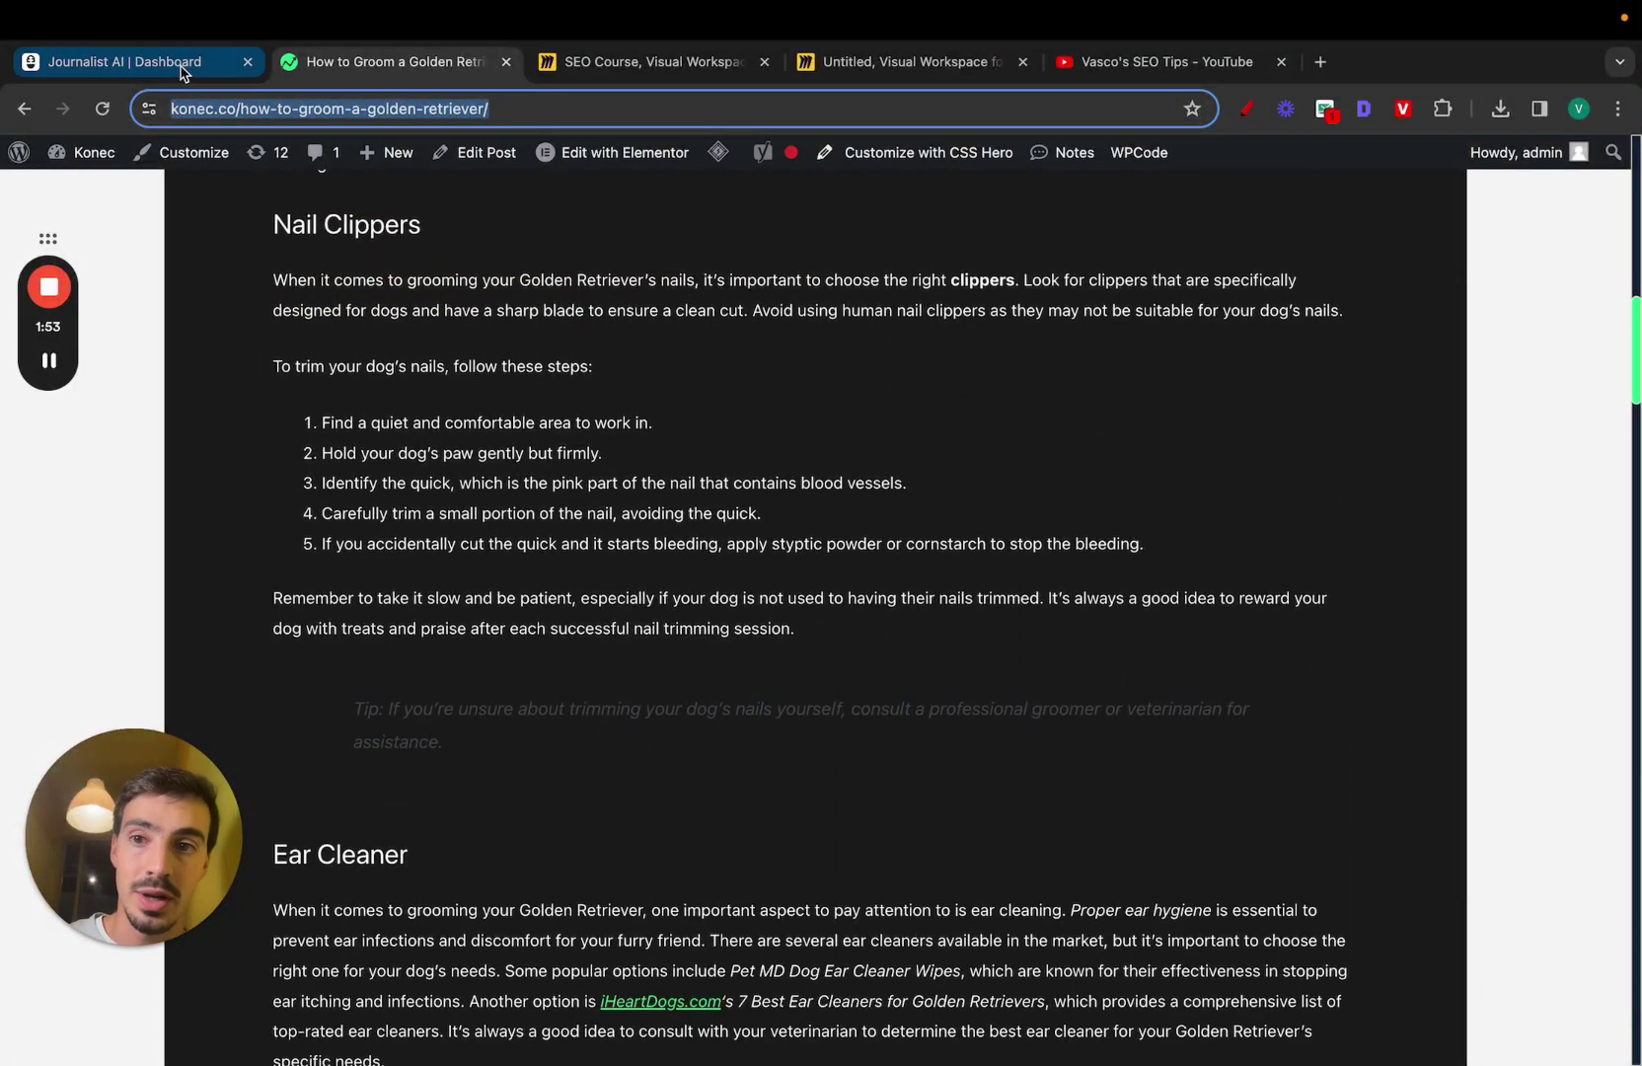
click(190, 62)
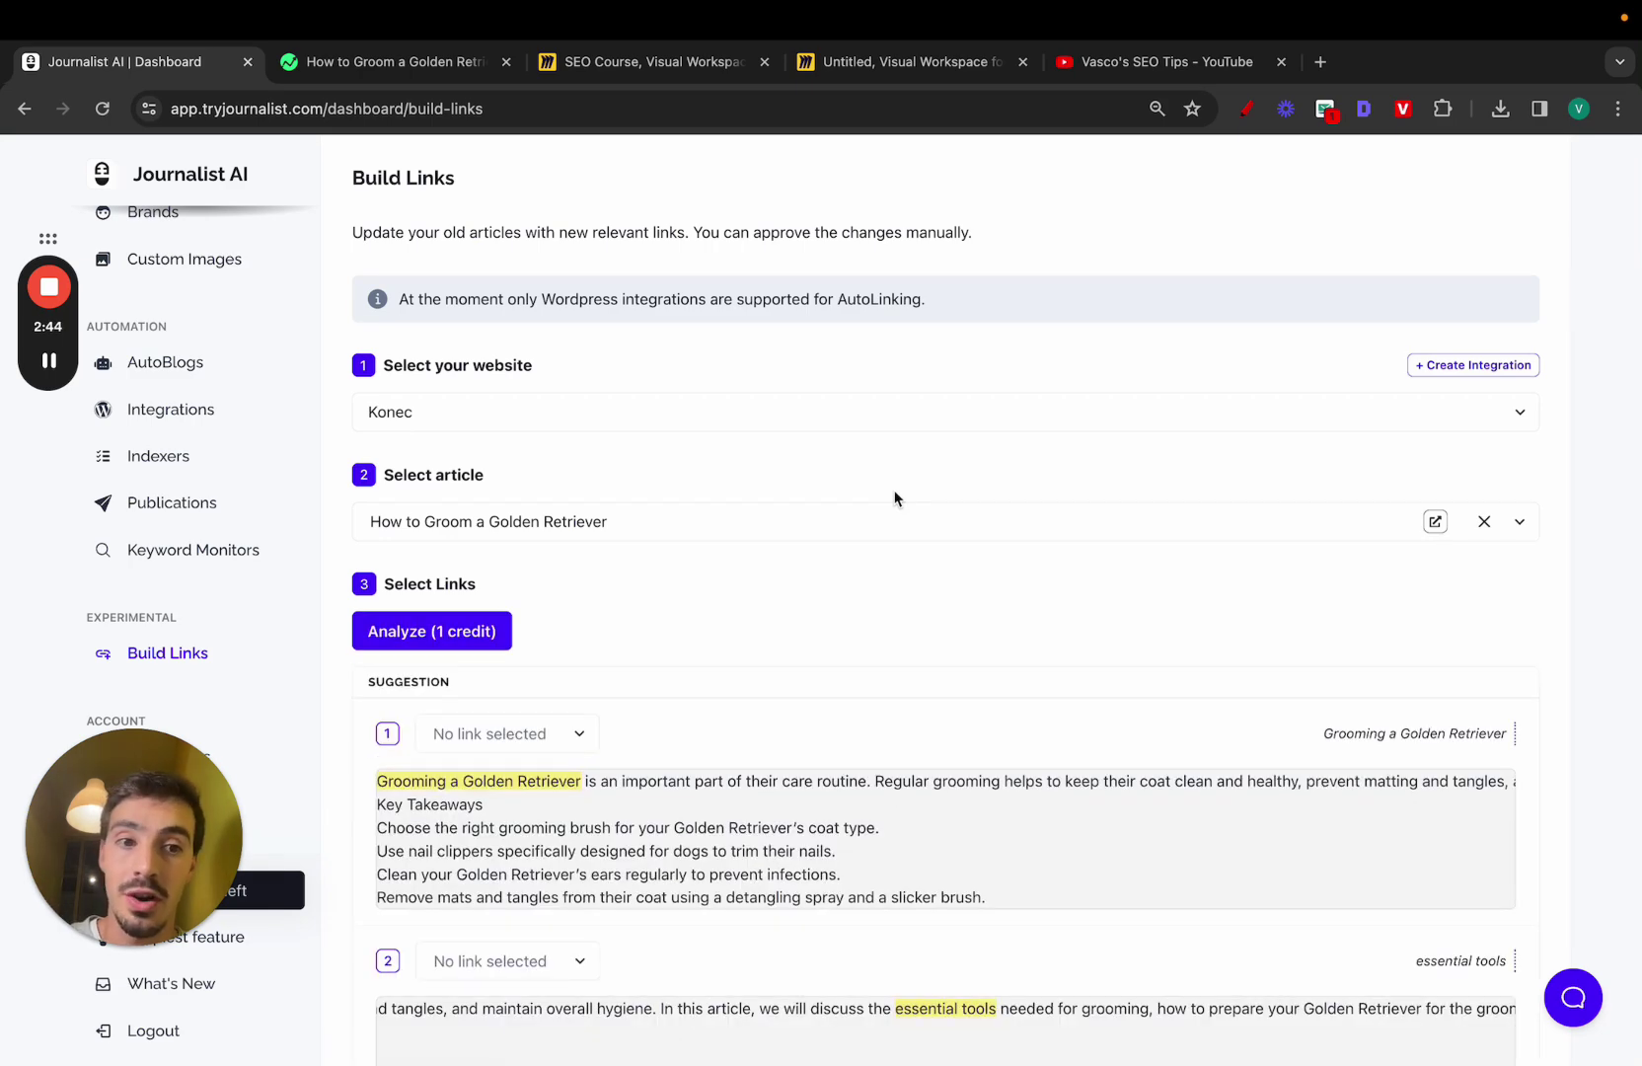
Step: Link suggestion 11's phrase 'choosing a brush' to the freshlybailey.com dog brushes article
scroll(895, 497, down, 10)
scroll(895, 497, down, 20)
scroll(895, 497, up, 8)
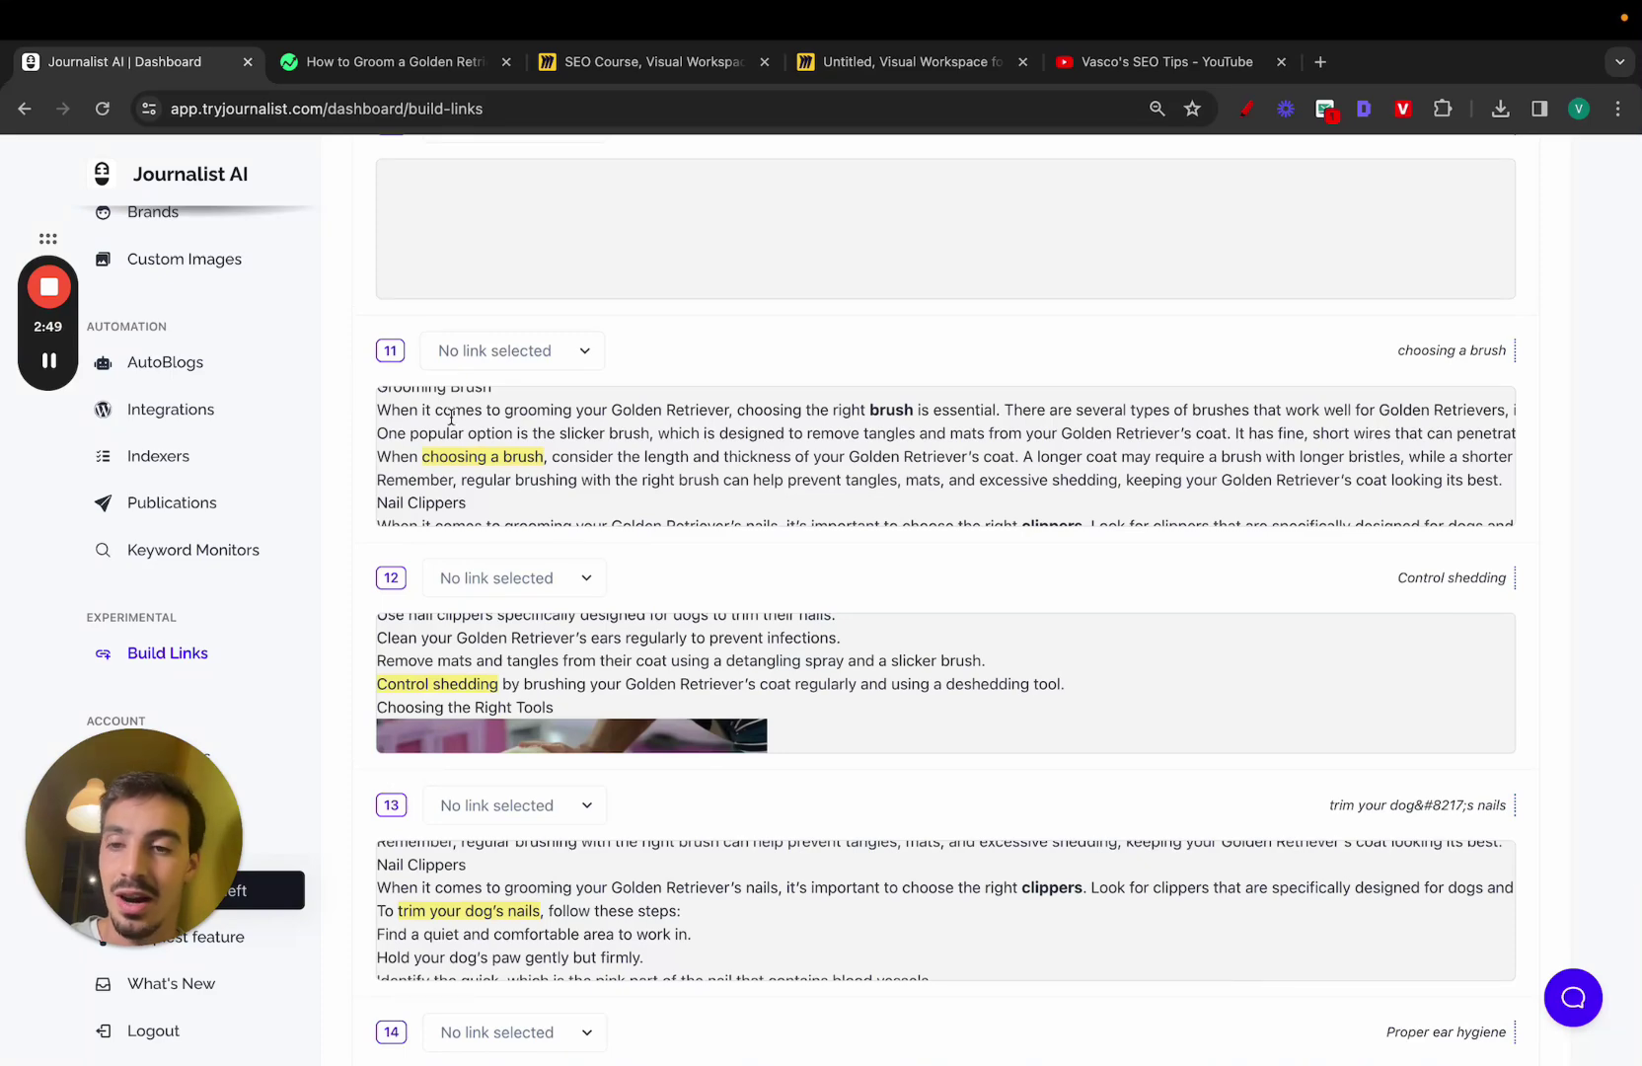
drag(411, 406, 707, 558)
click(436, 478)
drag(423, 456, 544, 460)
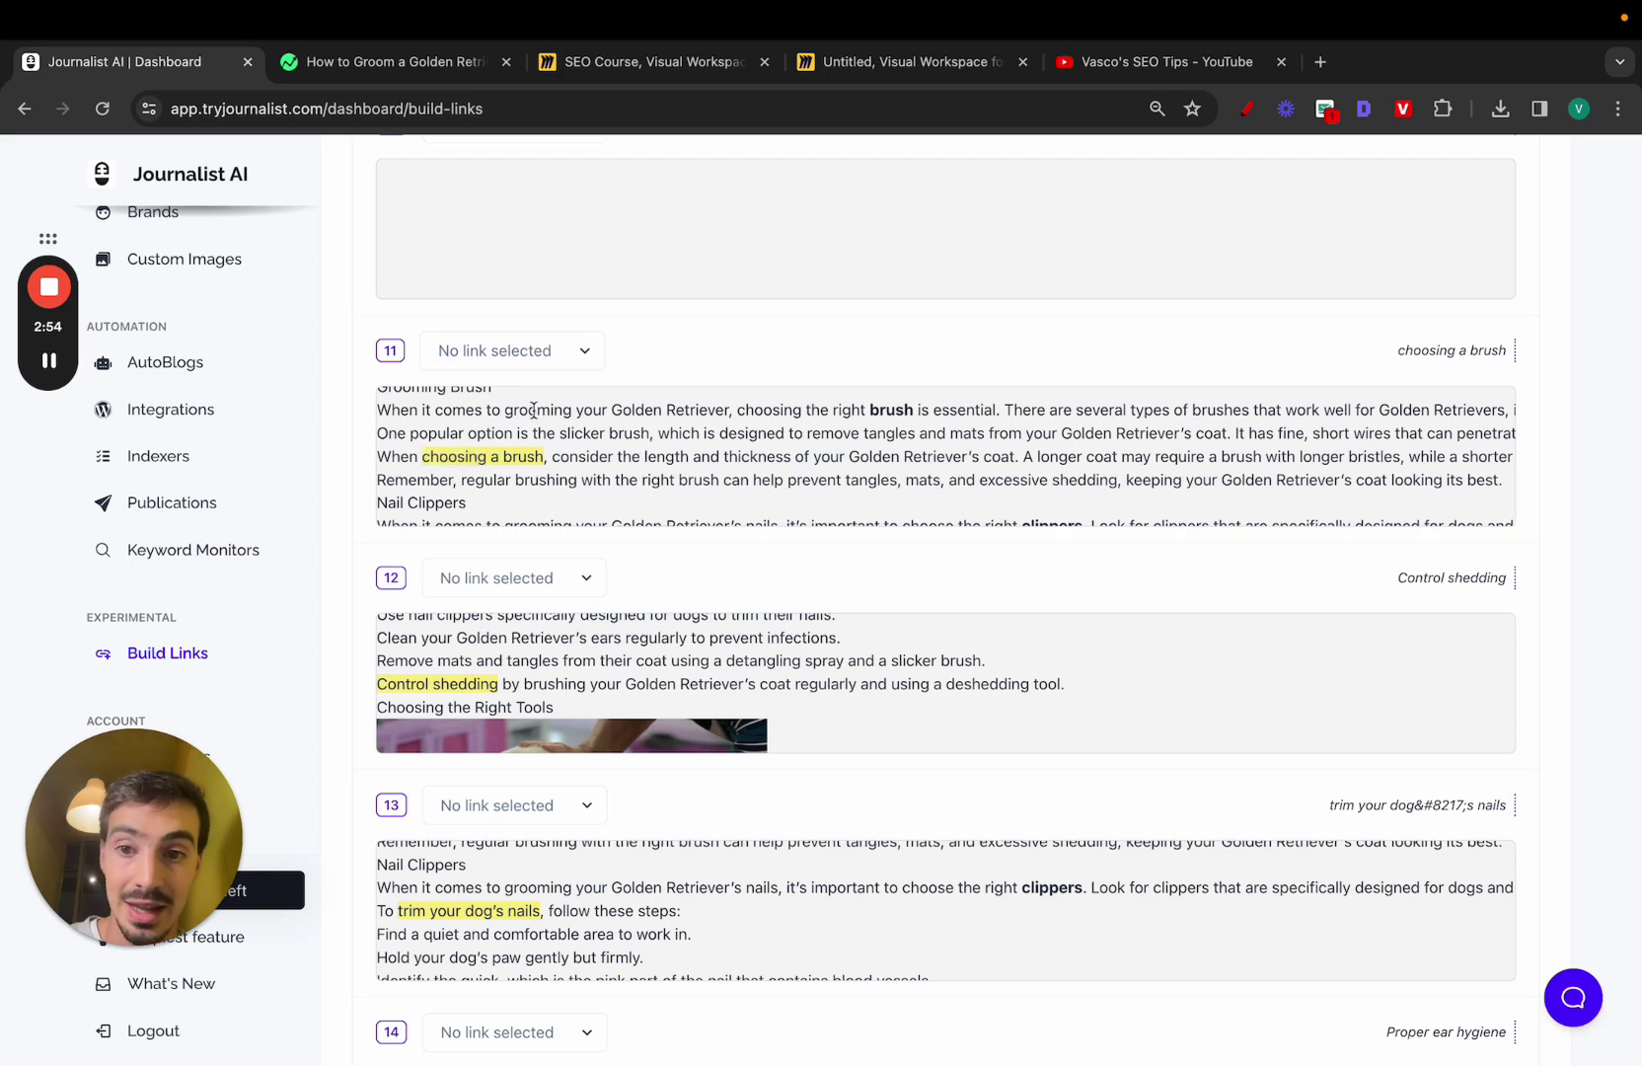
click(539, 364)
scroll(604, 447, down, 1)
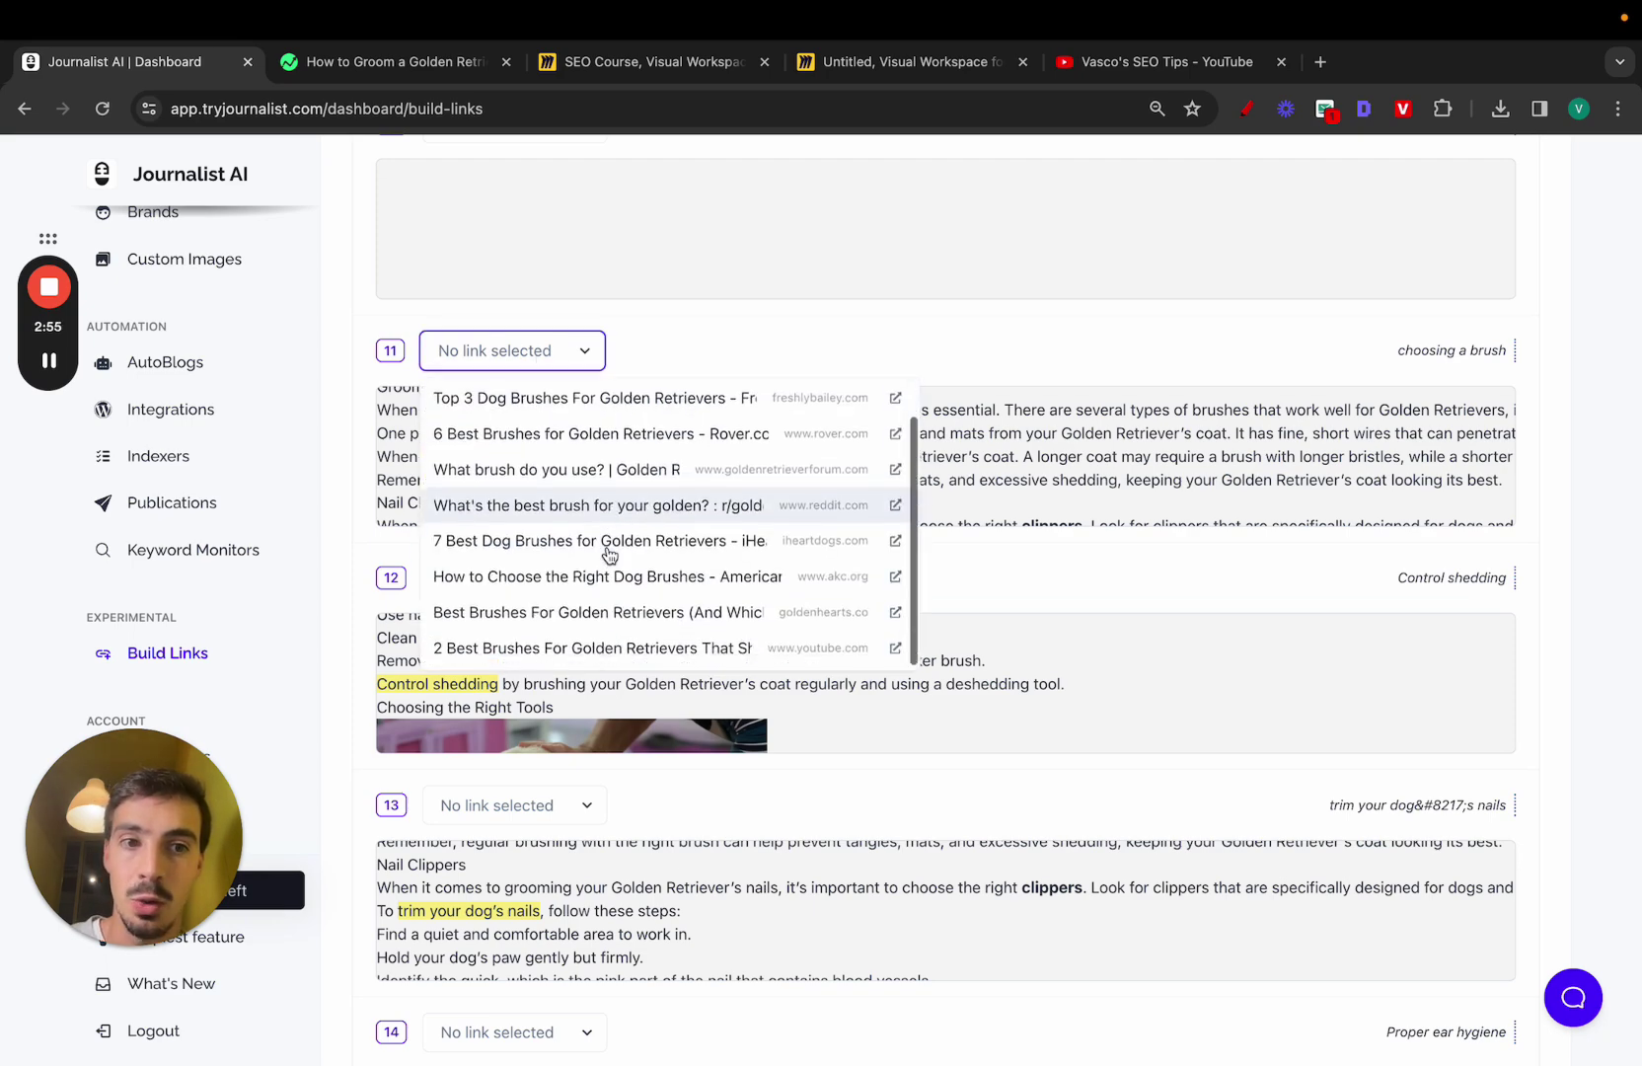
scroll(638, 457, up, 1)
click(641, 444)
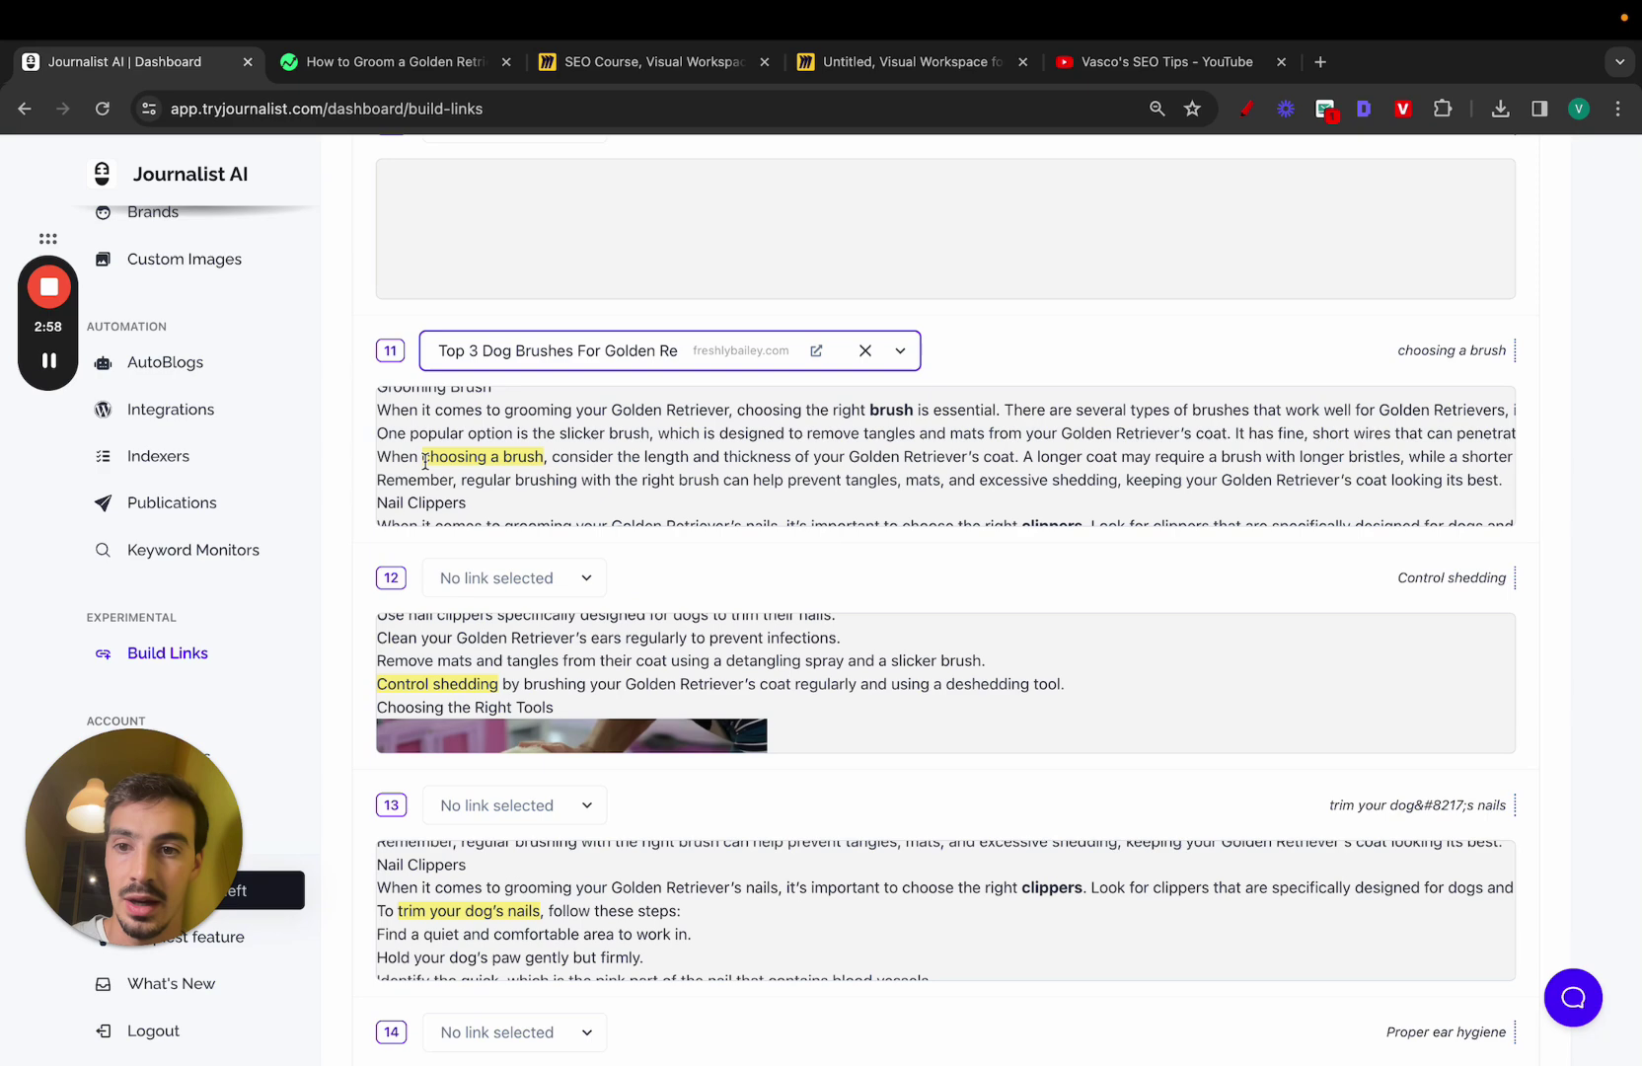
Step: Find the copied phrase 'choosing a brush' in the live grooming article
drag(425, 462, 538, 457)
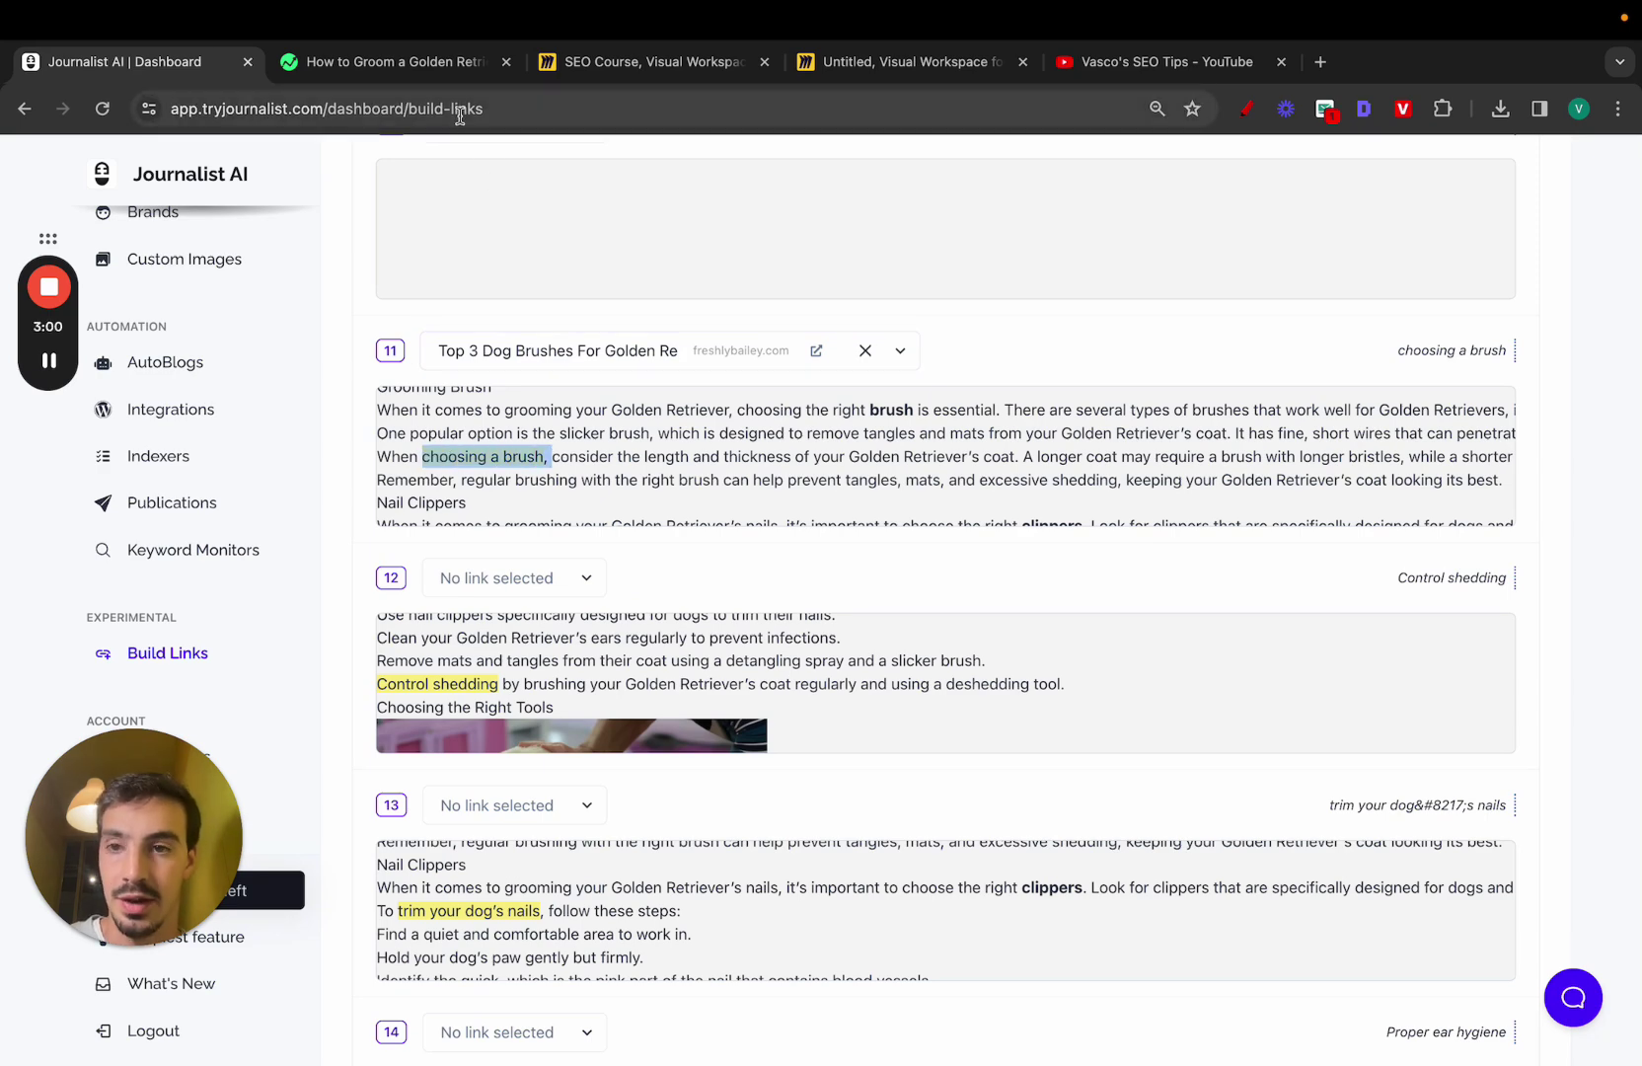
click(439, 65)
key(ctrl+f)
text(choosing a brush,)
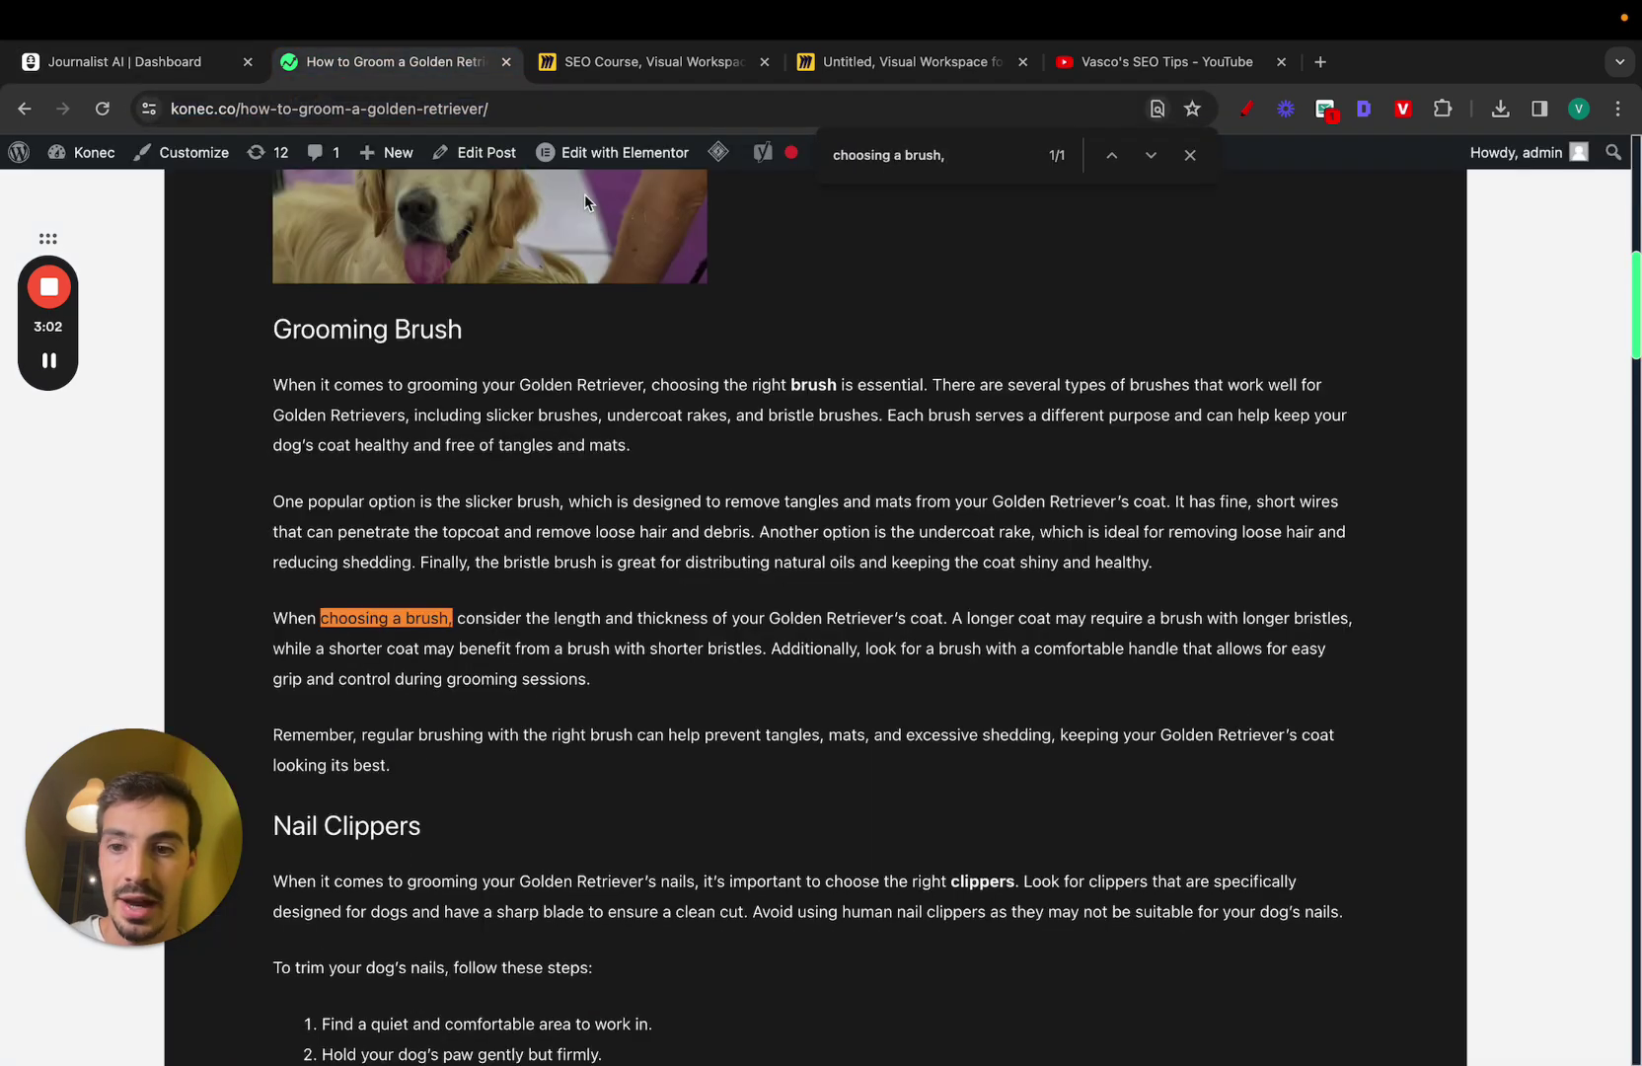
triple_click(389, 617)
click(390, 617)
Step: Switch suggestion 11's link to the mygoldenretrieverpuppies.com Best Brush For A Golden Retriever article
click(158, 62)
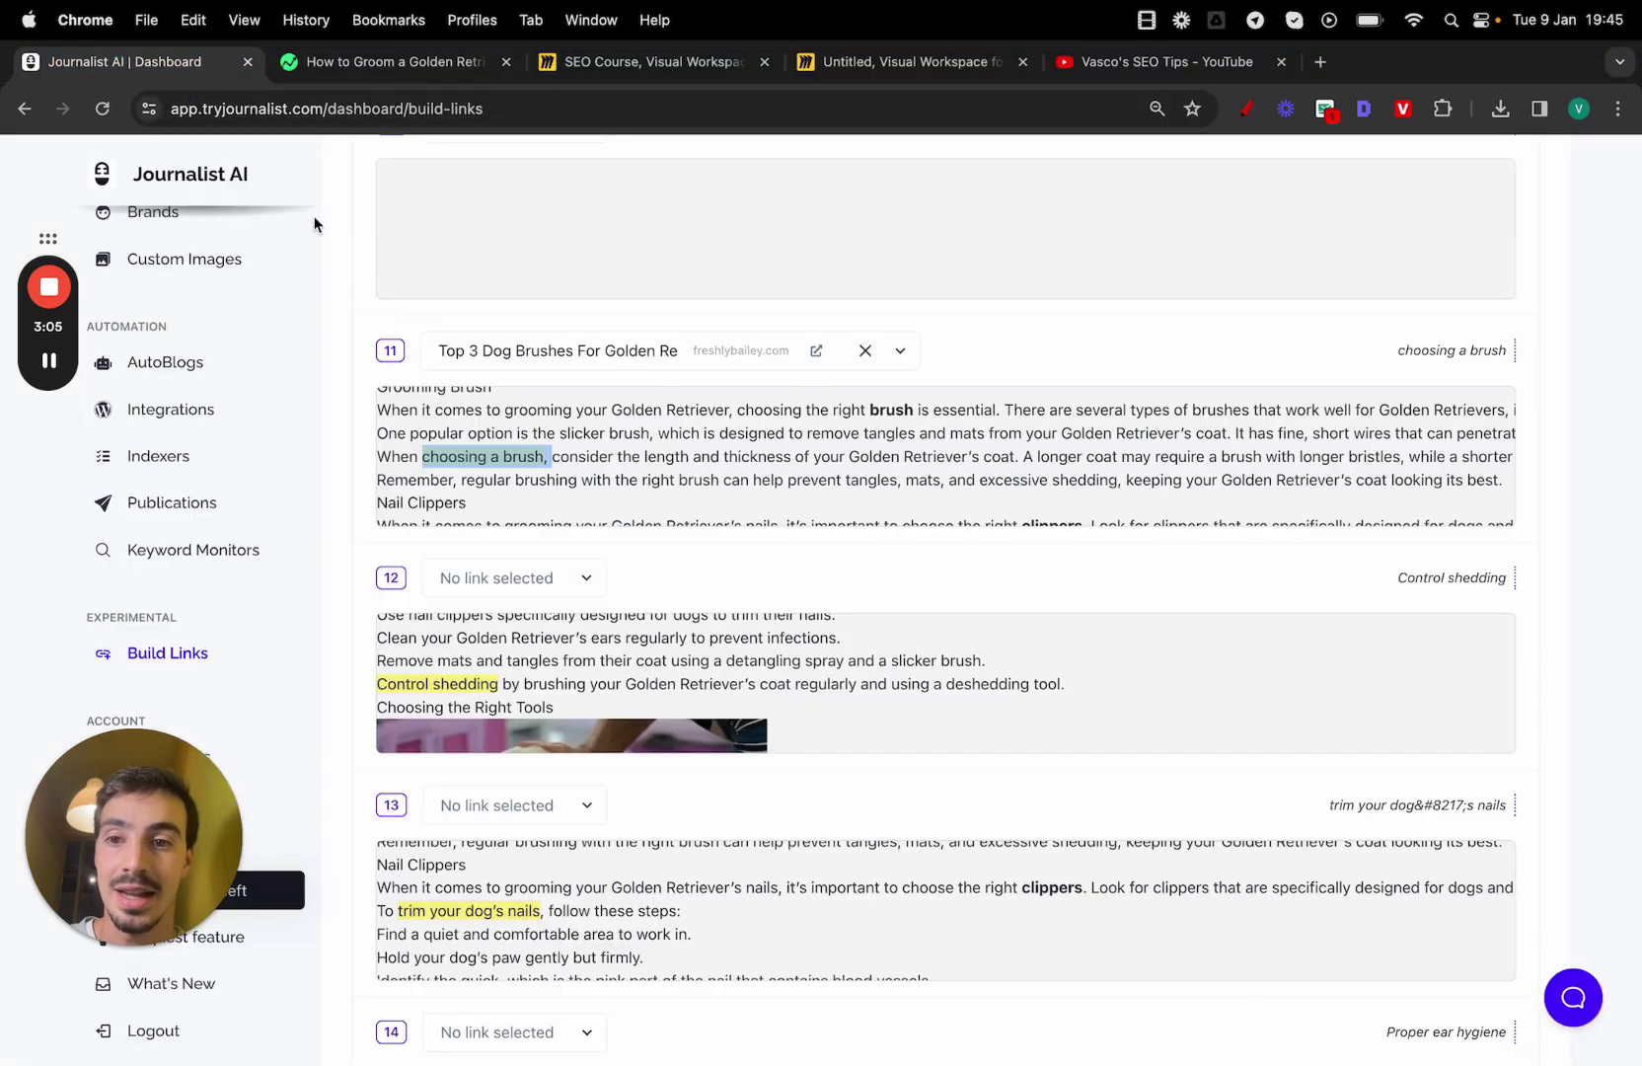
click(529, 349)
scroll(572, 535, up, 1)
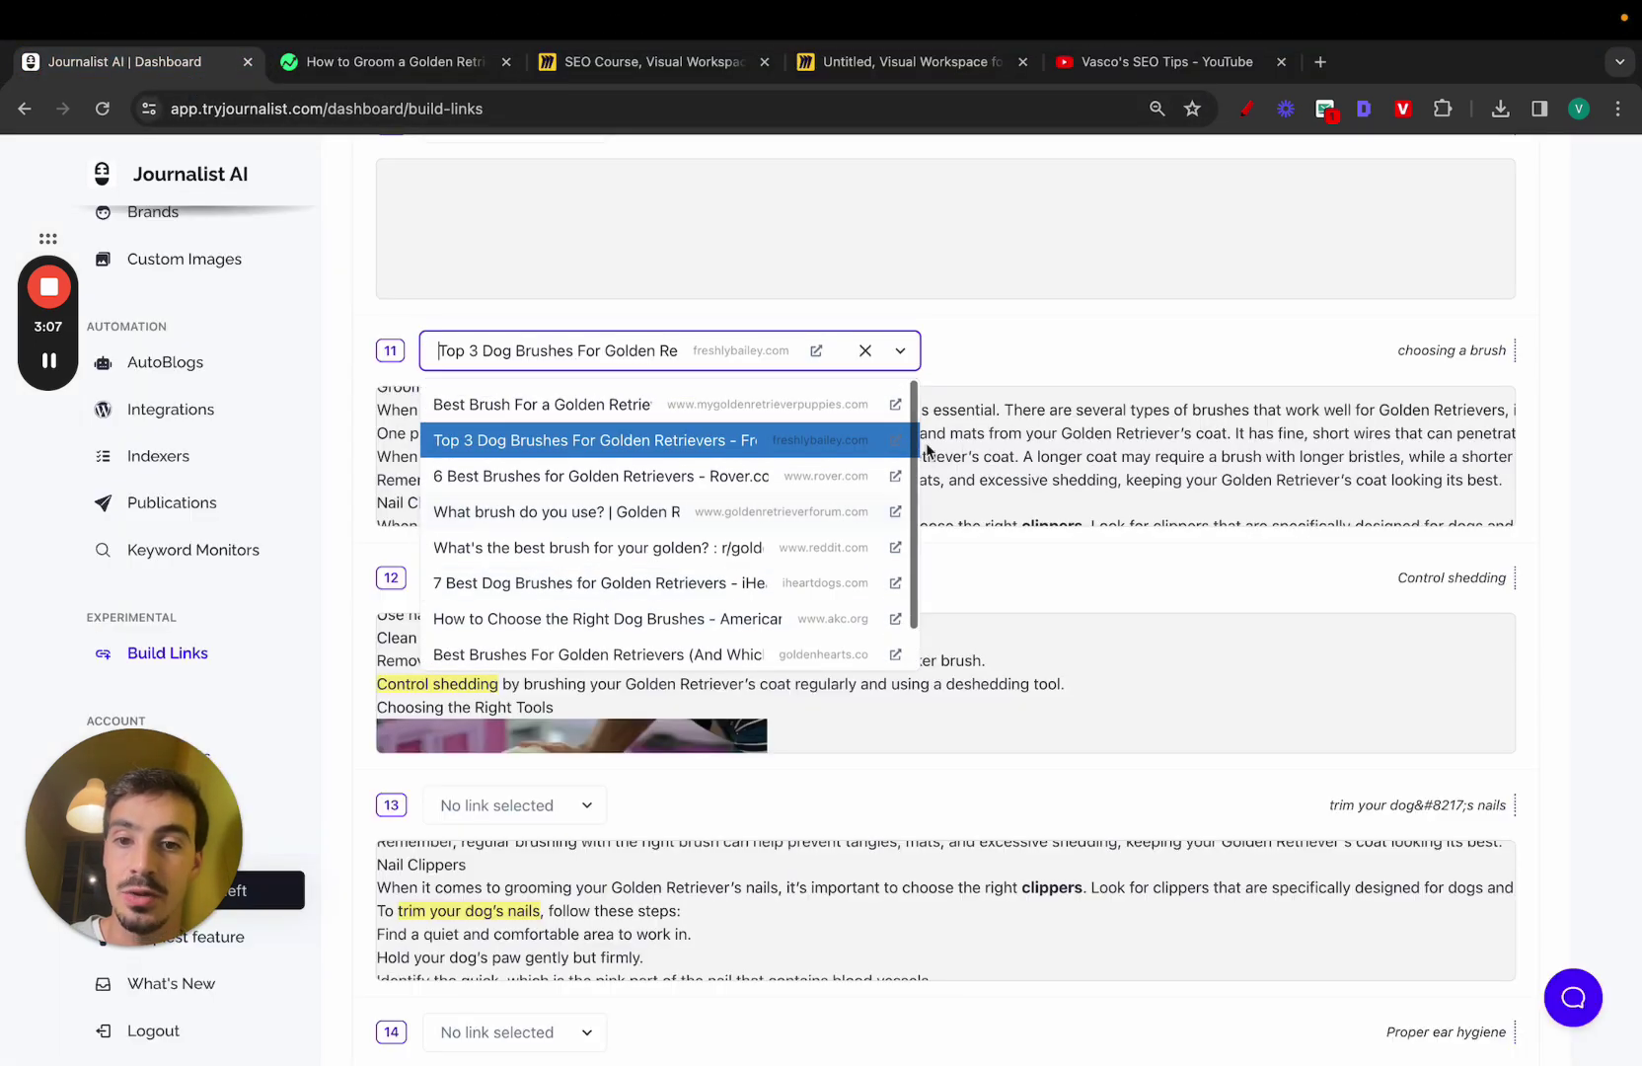
click(996, 446)
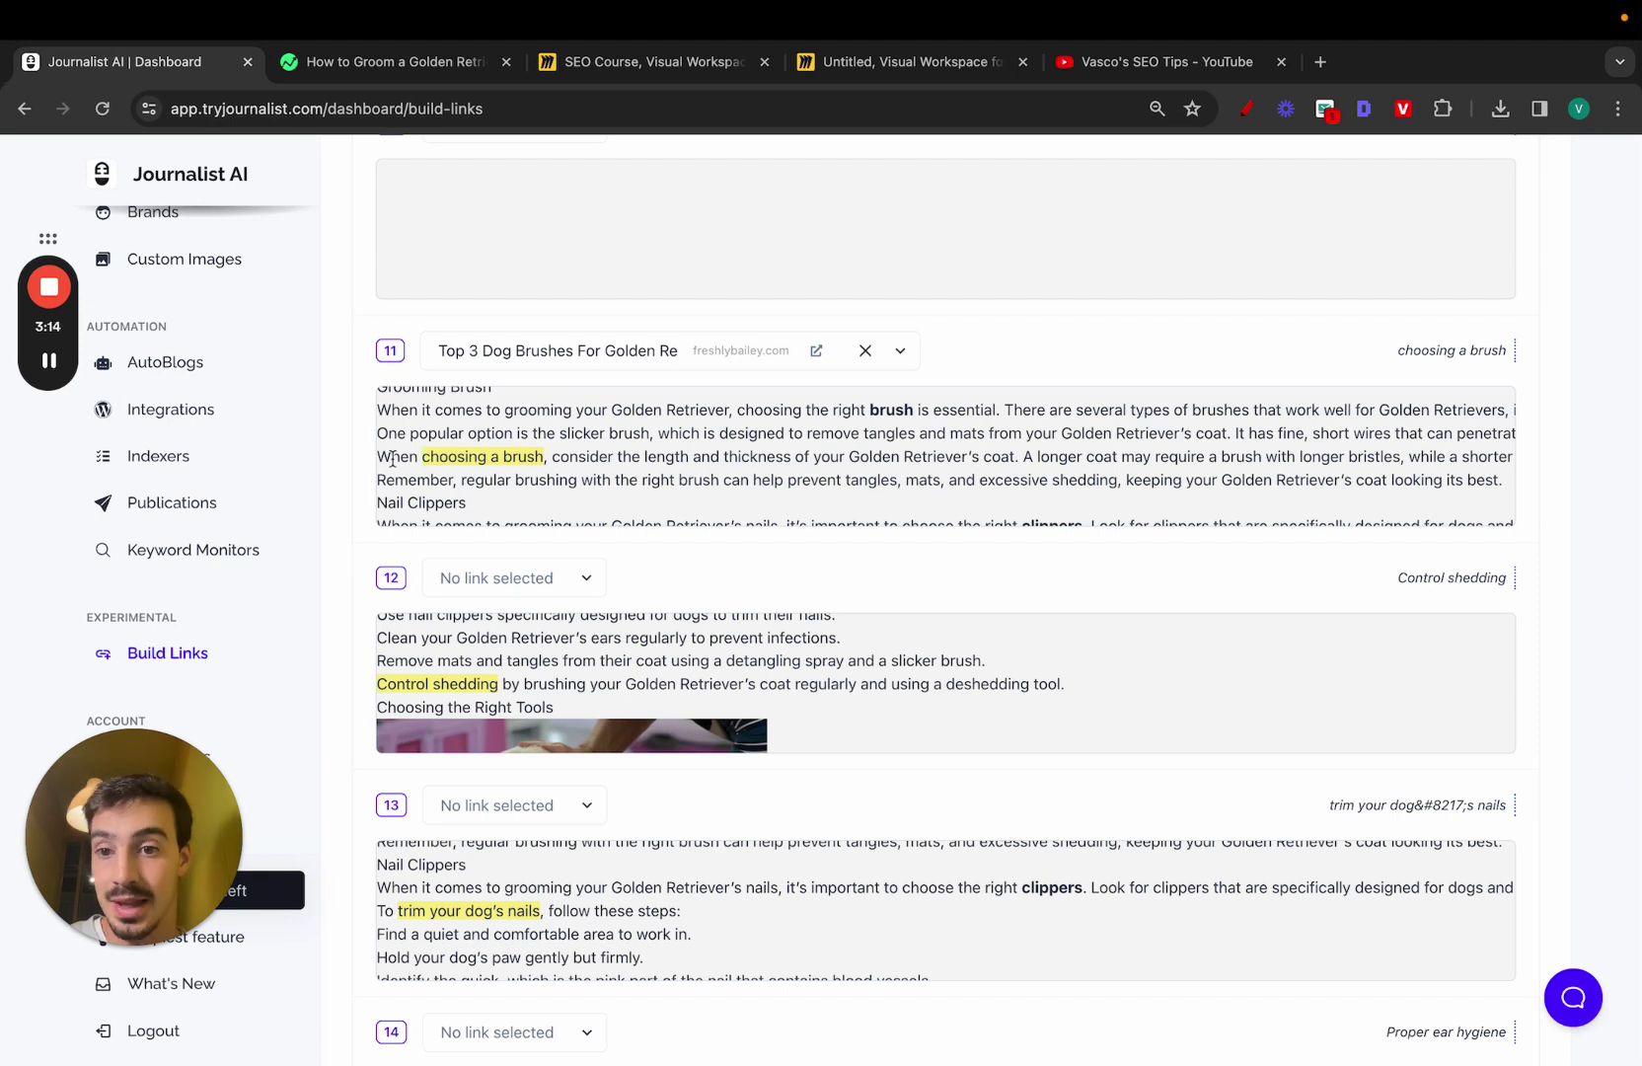
drag(380, 457, 884, 503)
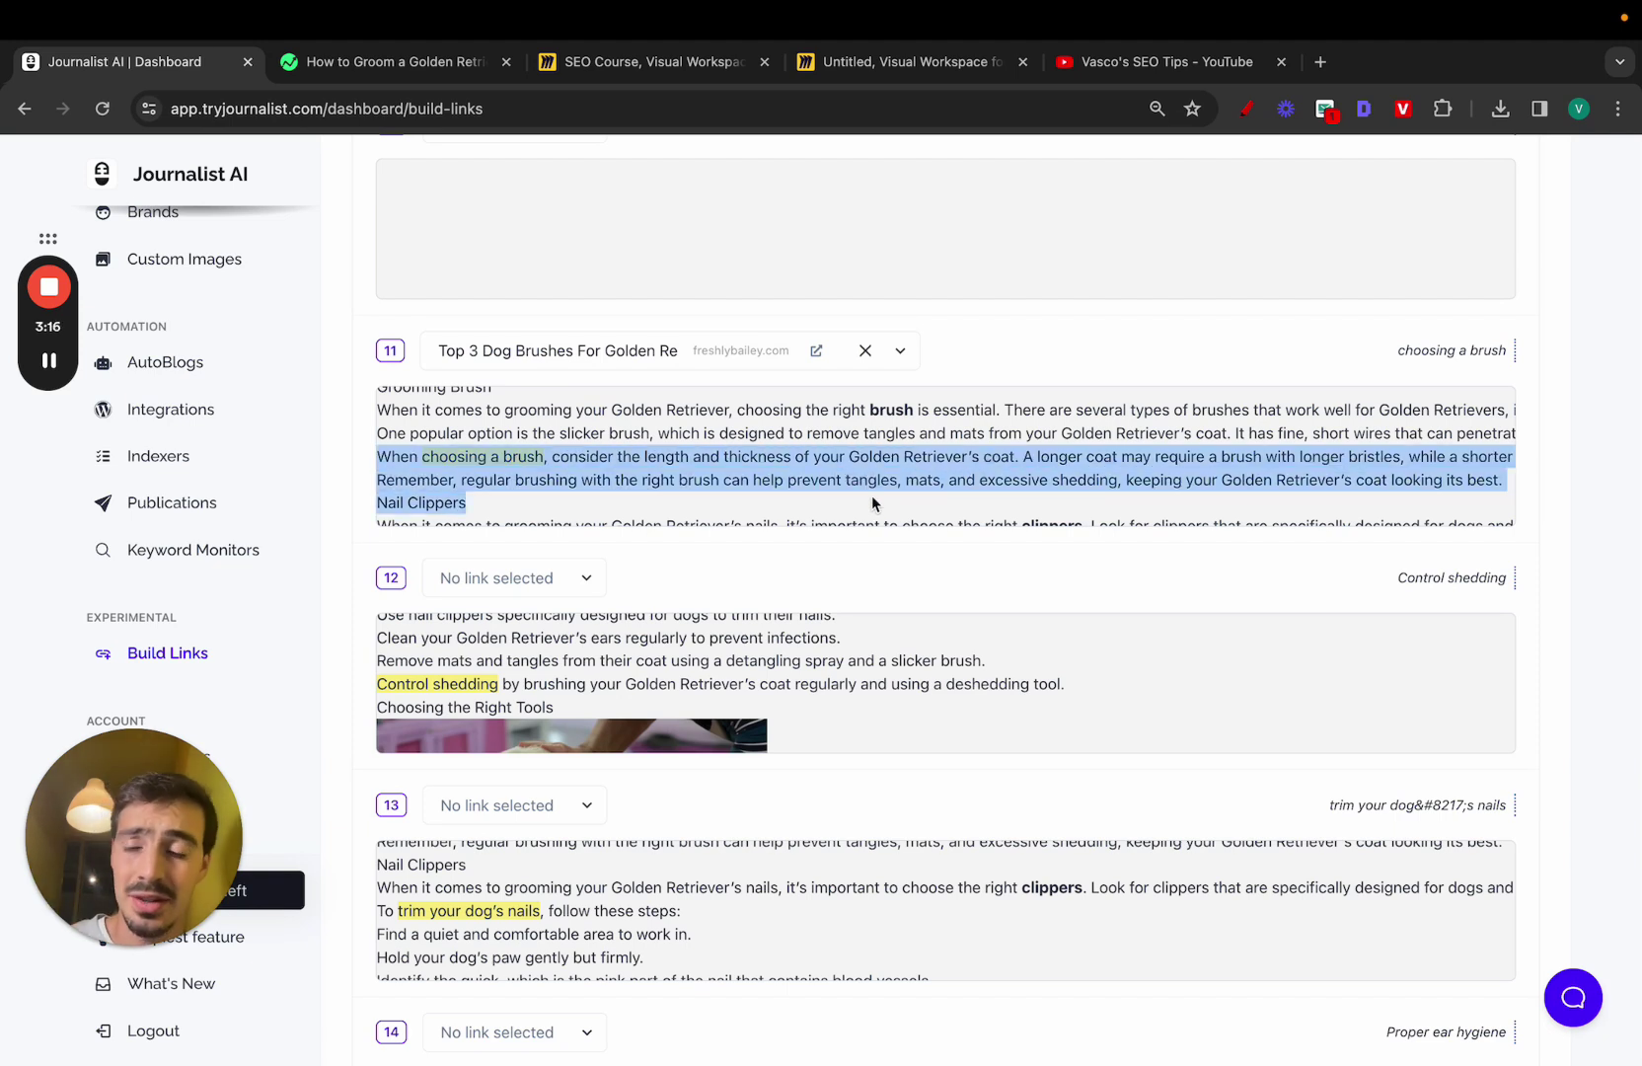
double_click(460, 457)
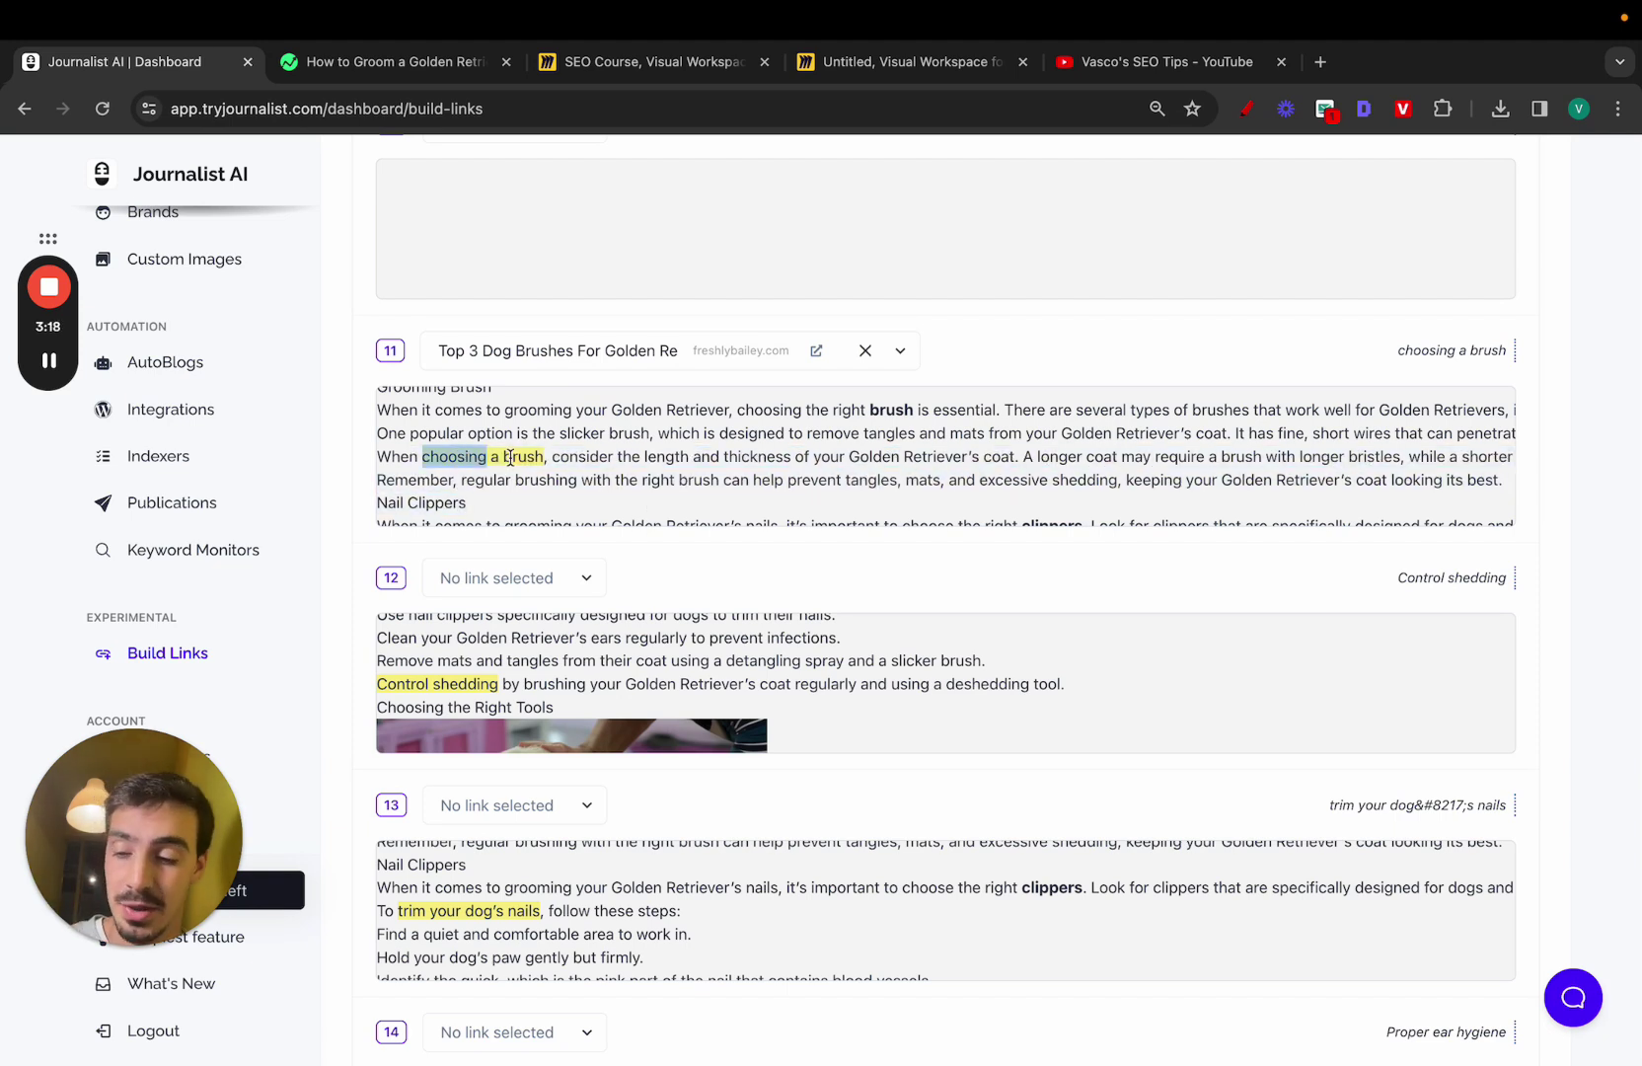
shift+click(510, 457)
click(532, 364)
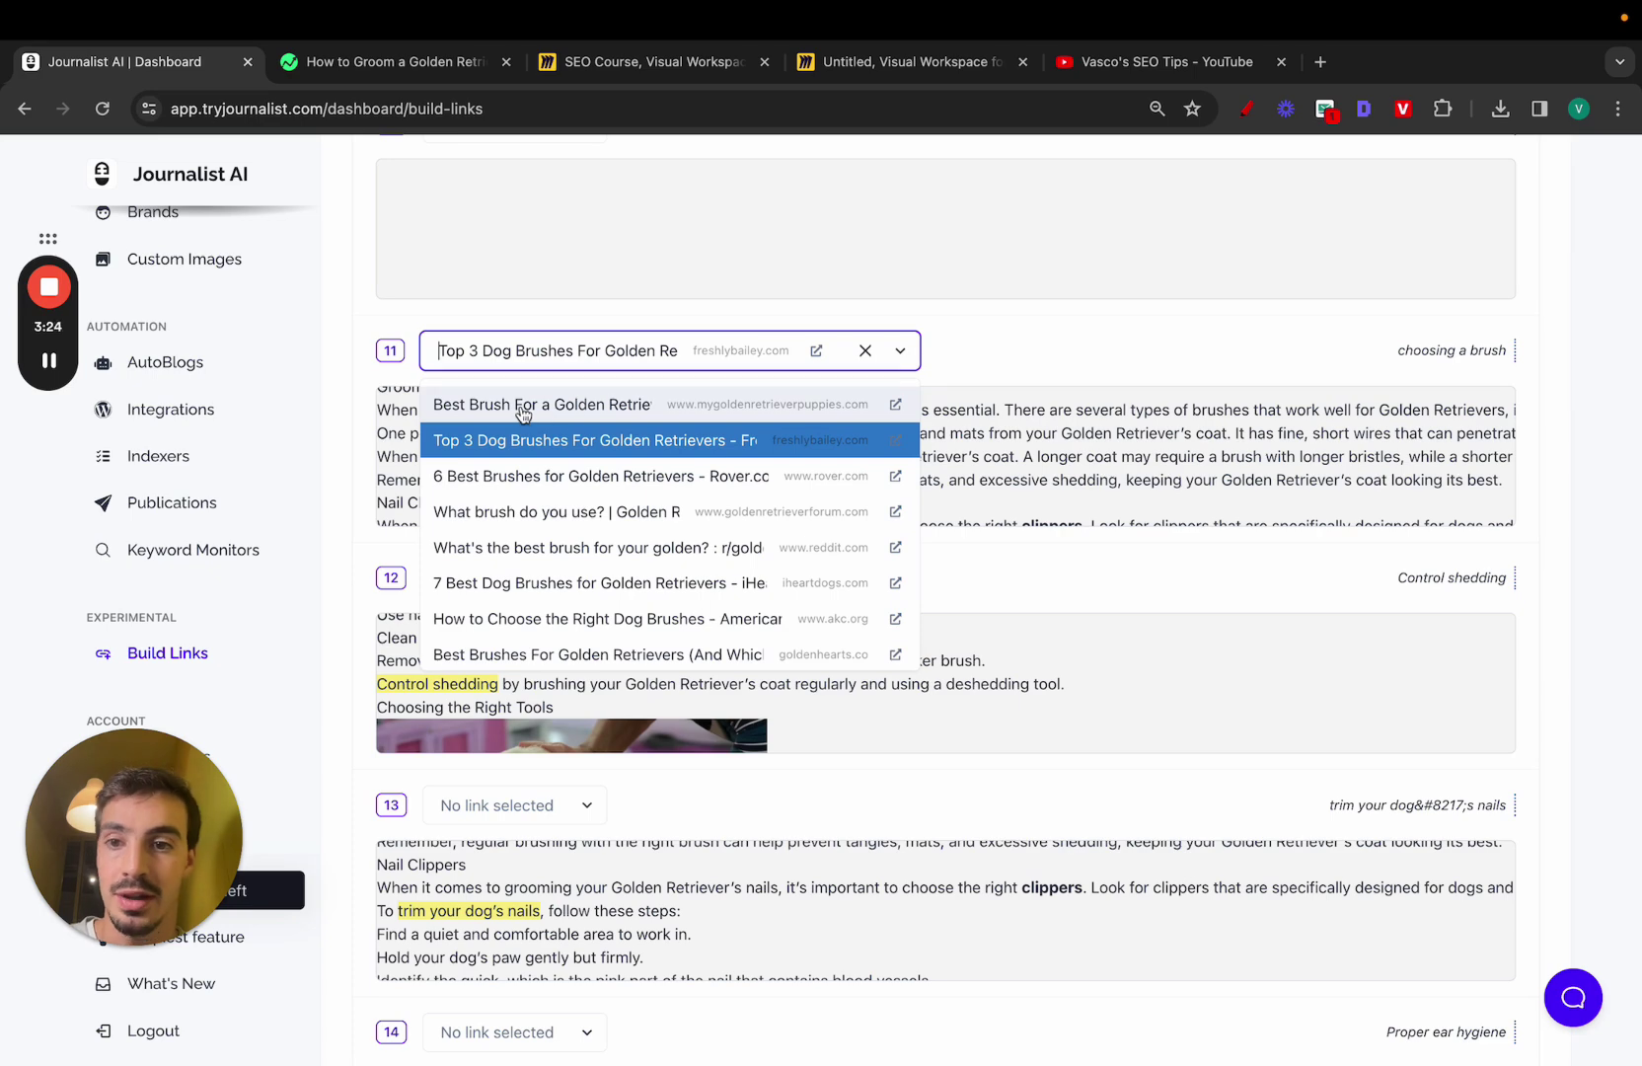
click(523, 410)
Step: Preview the Best Brush For A Golden Retriever article in a new tab
click(535, 363)
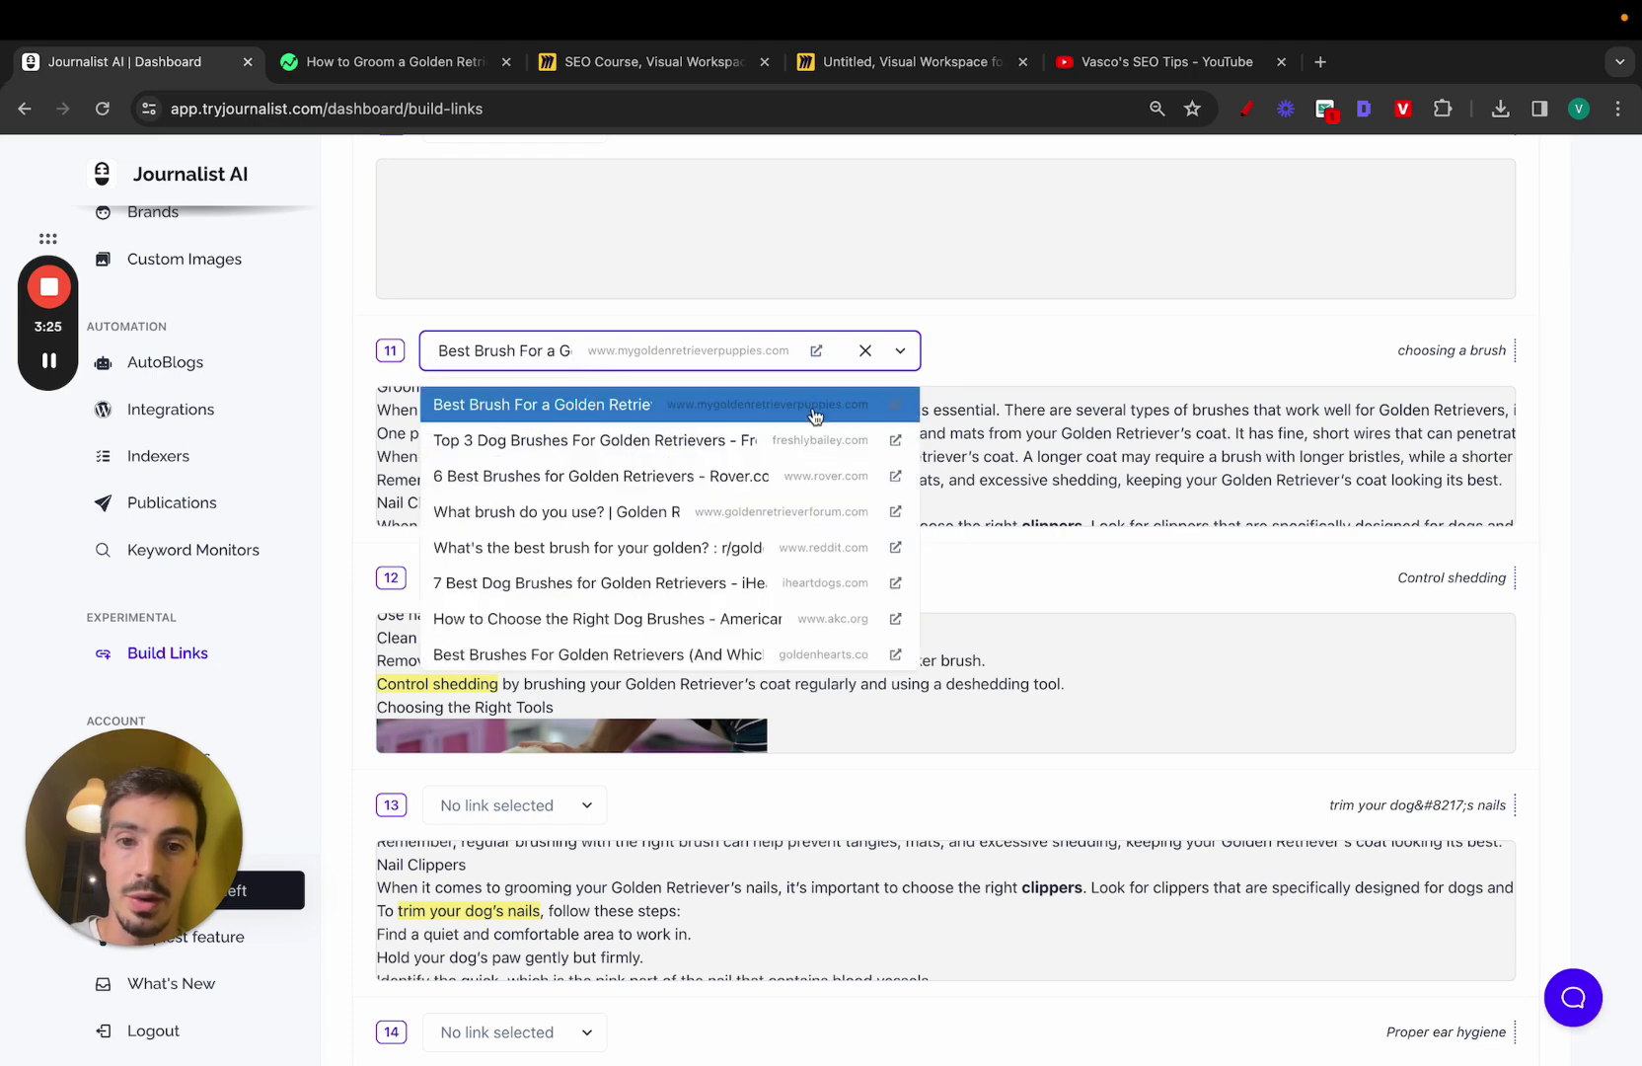
click(889, 407)
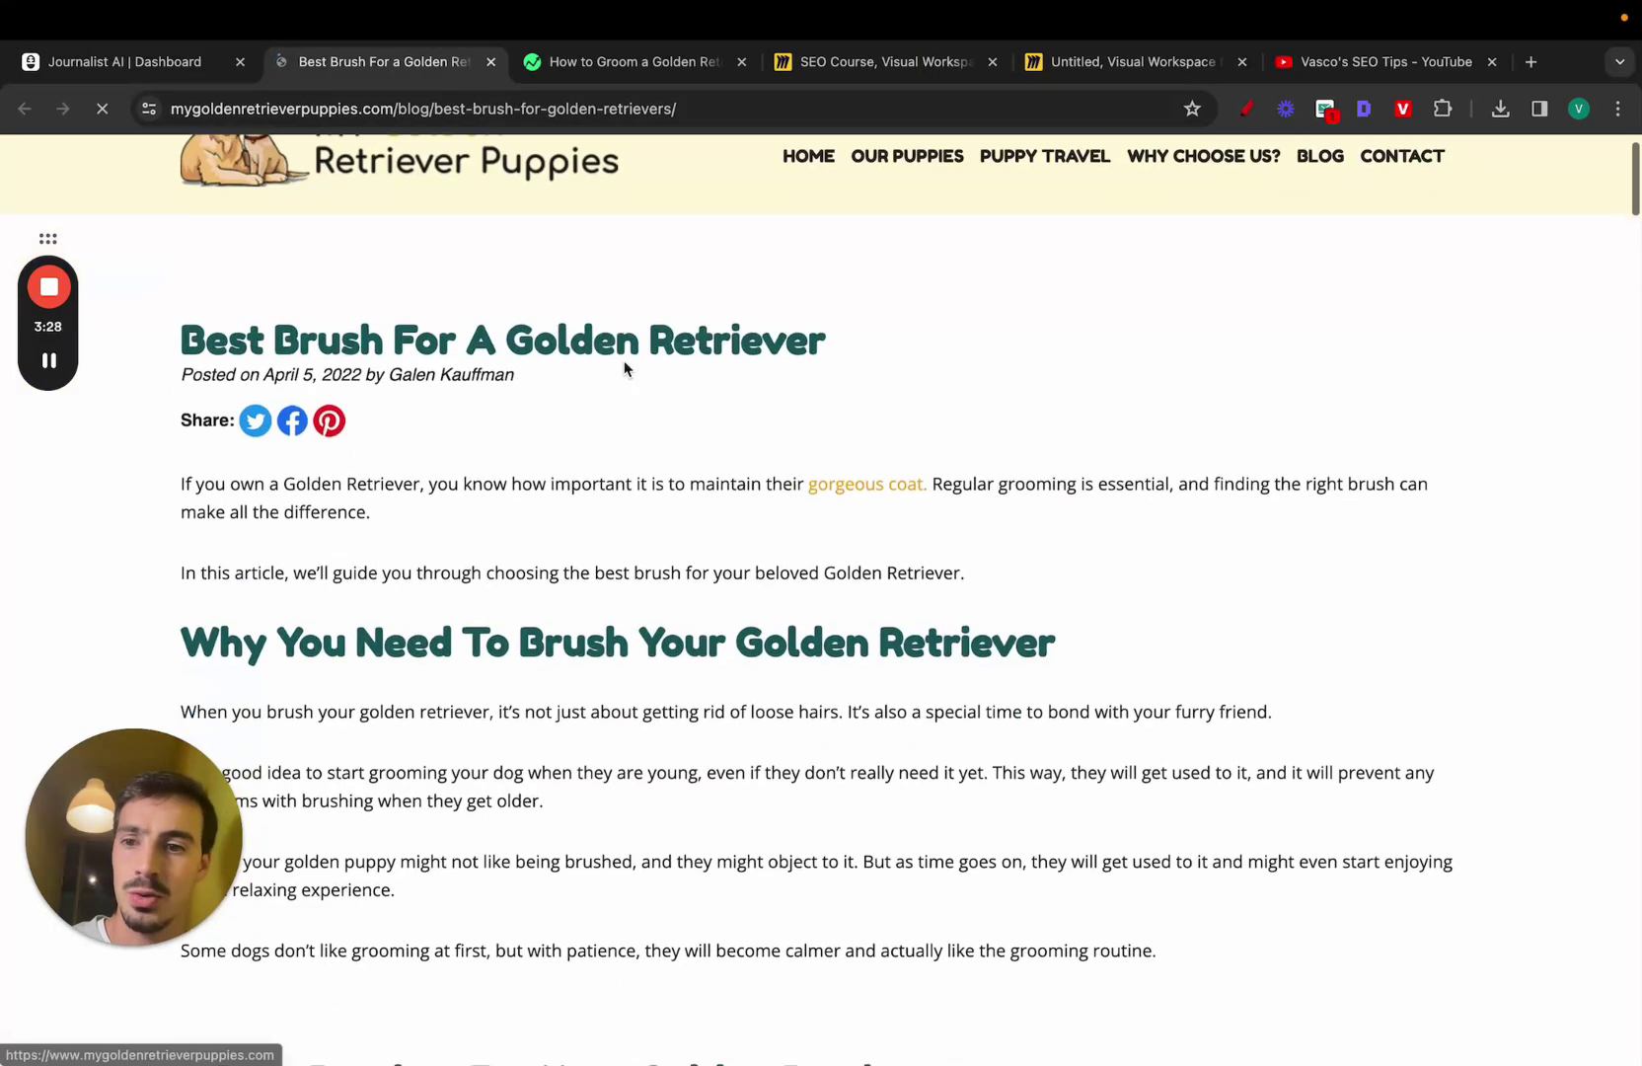
scroll(624, 369, down, 15)
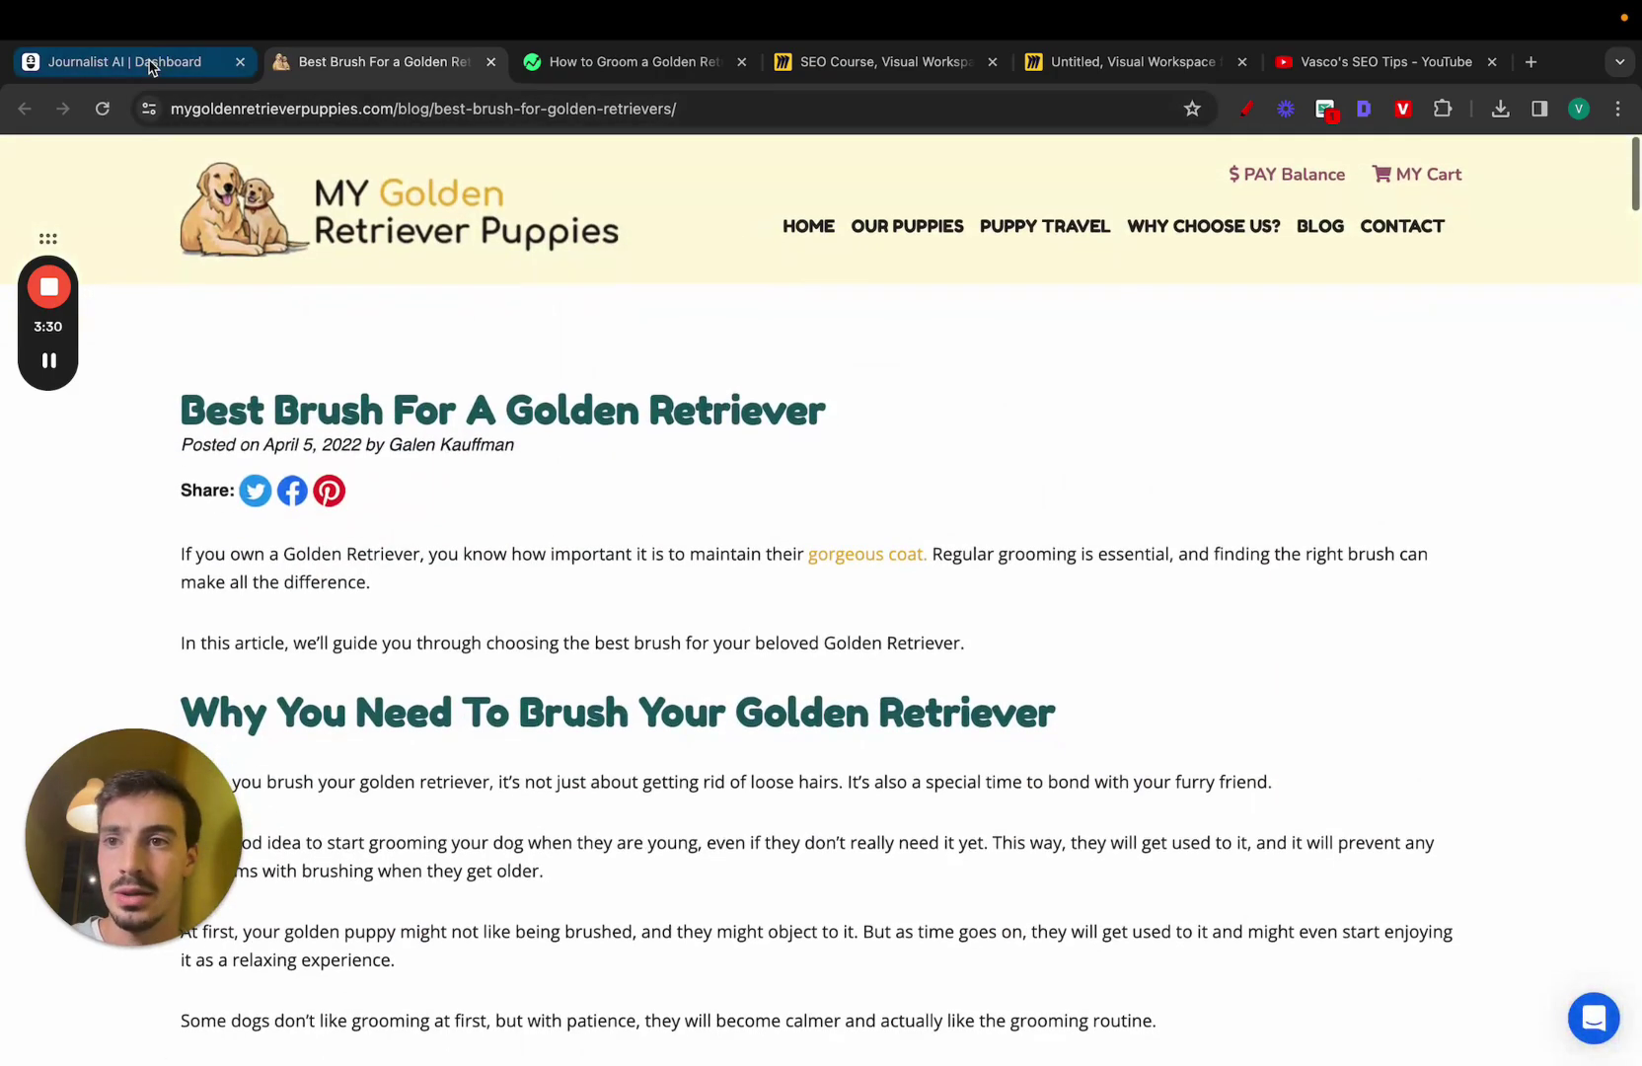
Step: Apply the chosen links and check that 'choosing a brush' is now hyperlinked in the live article
click(118, 61)
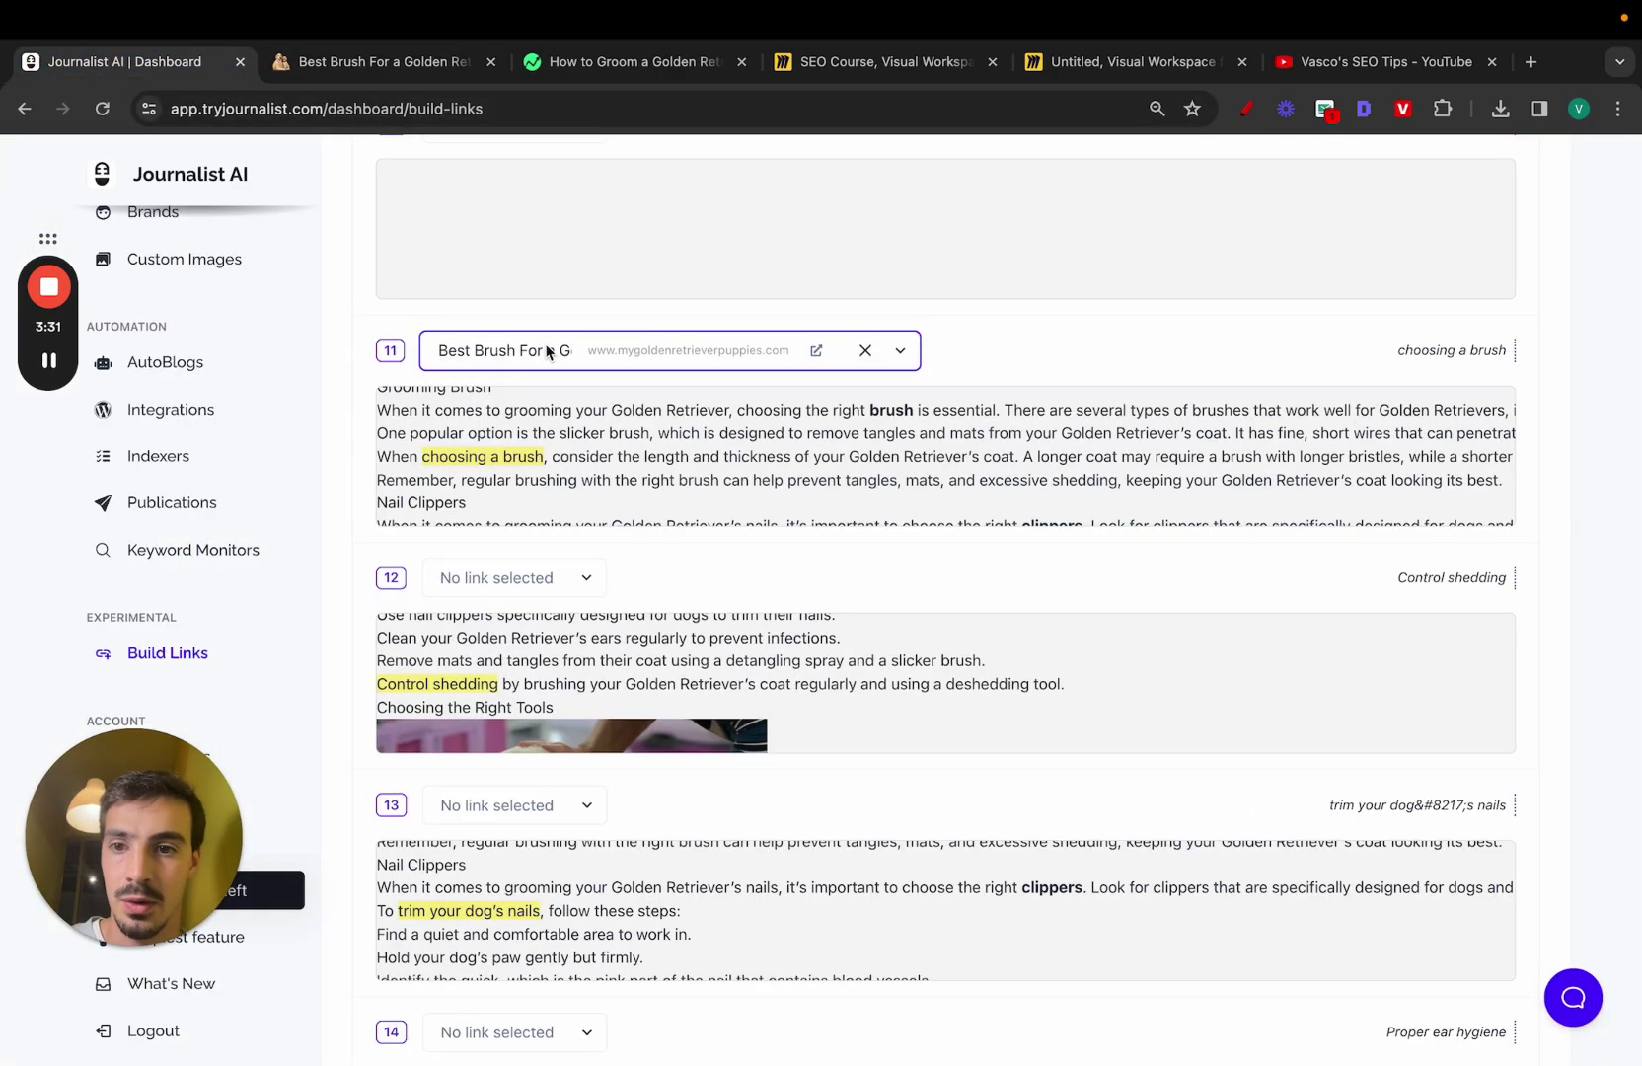
scroll(598, 526, down, 10)
scroll(513, 590, up, 1)
click(427, 914)
drag(632, 61, 385, 61)
click(168, 74)
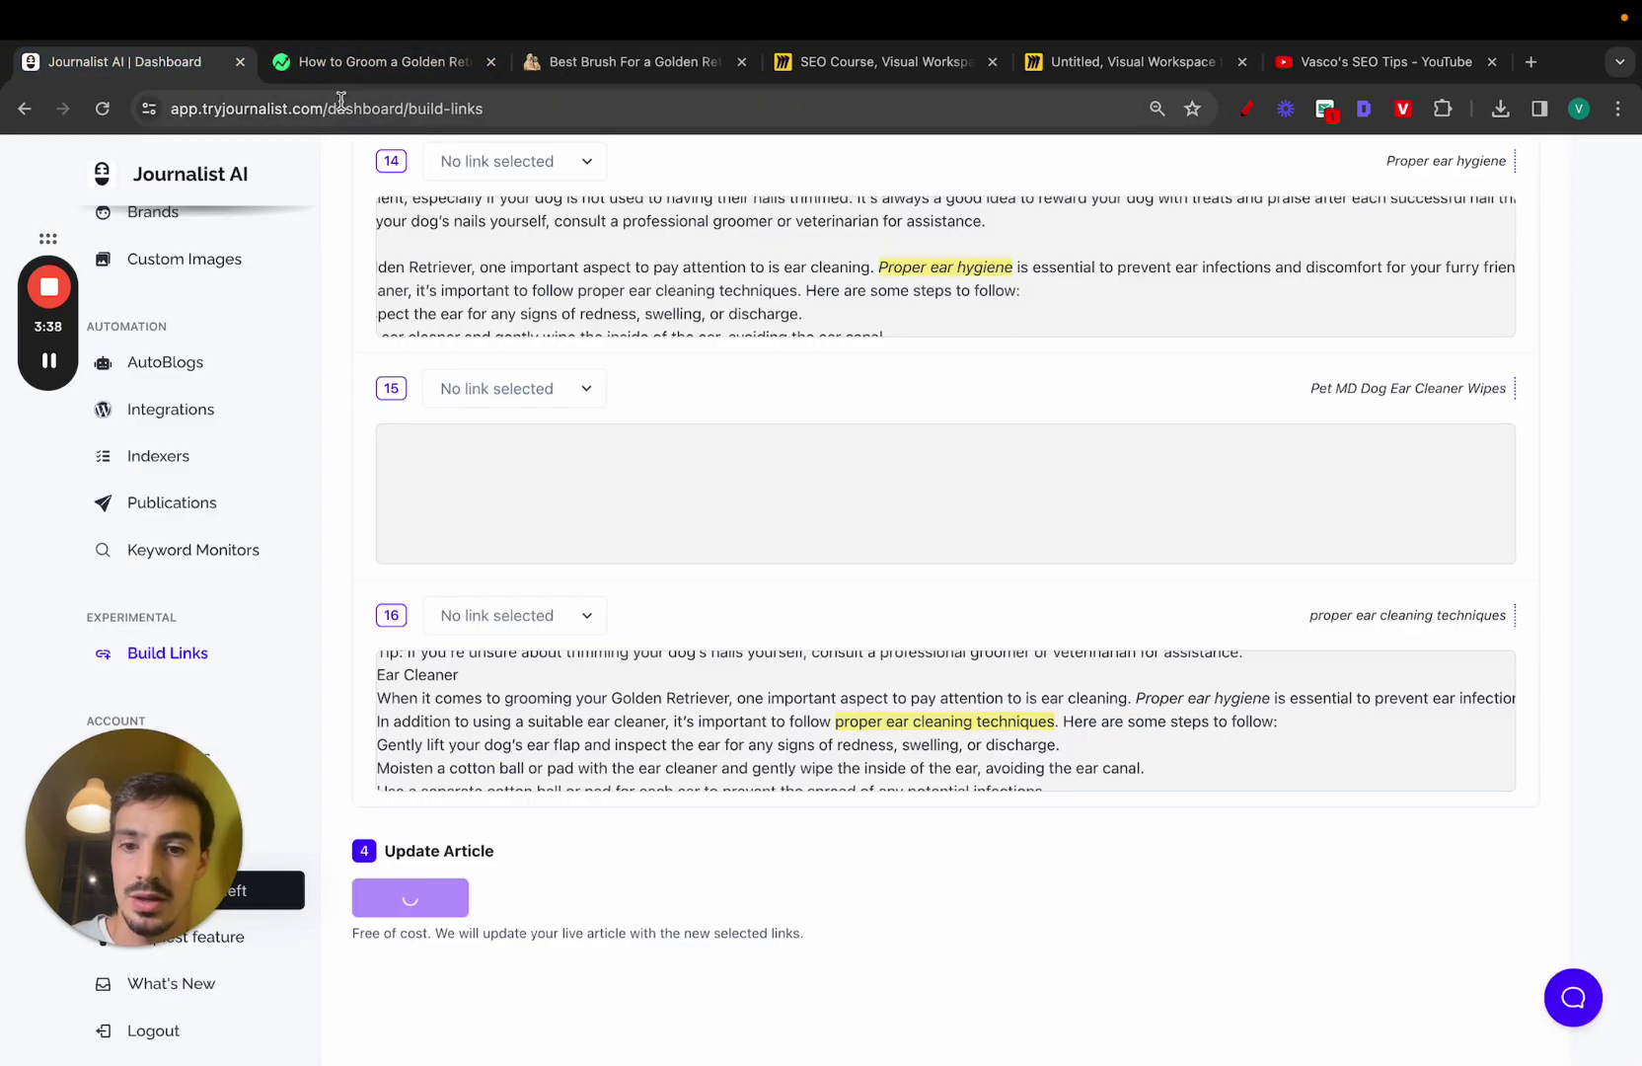
click(385, 61)
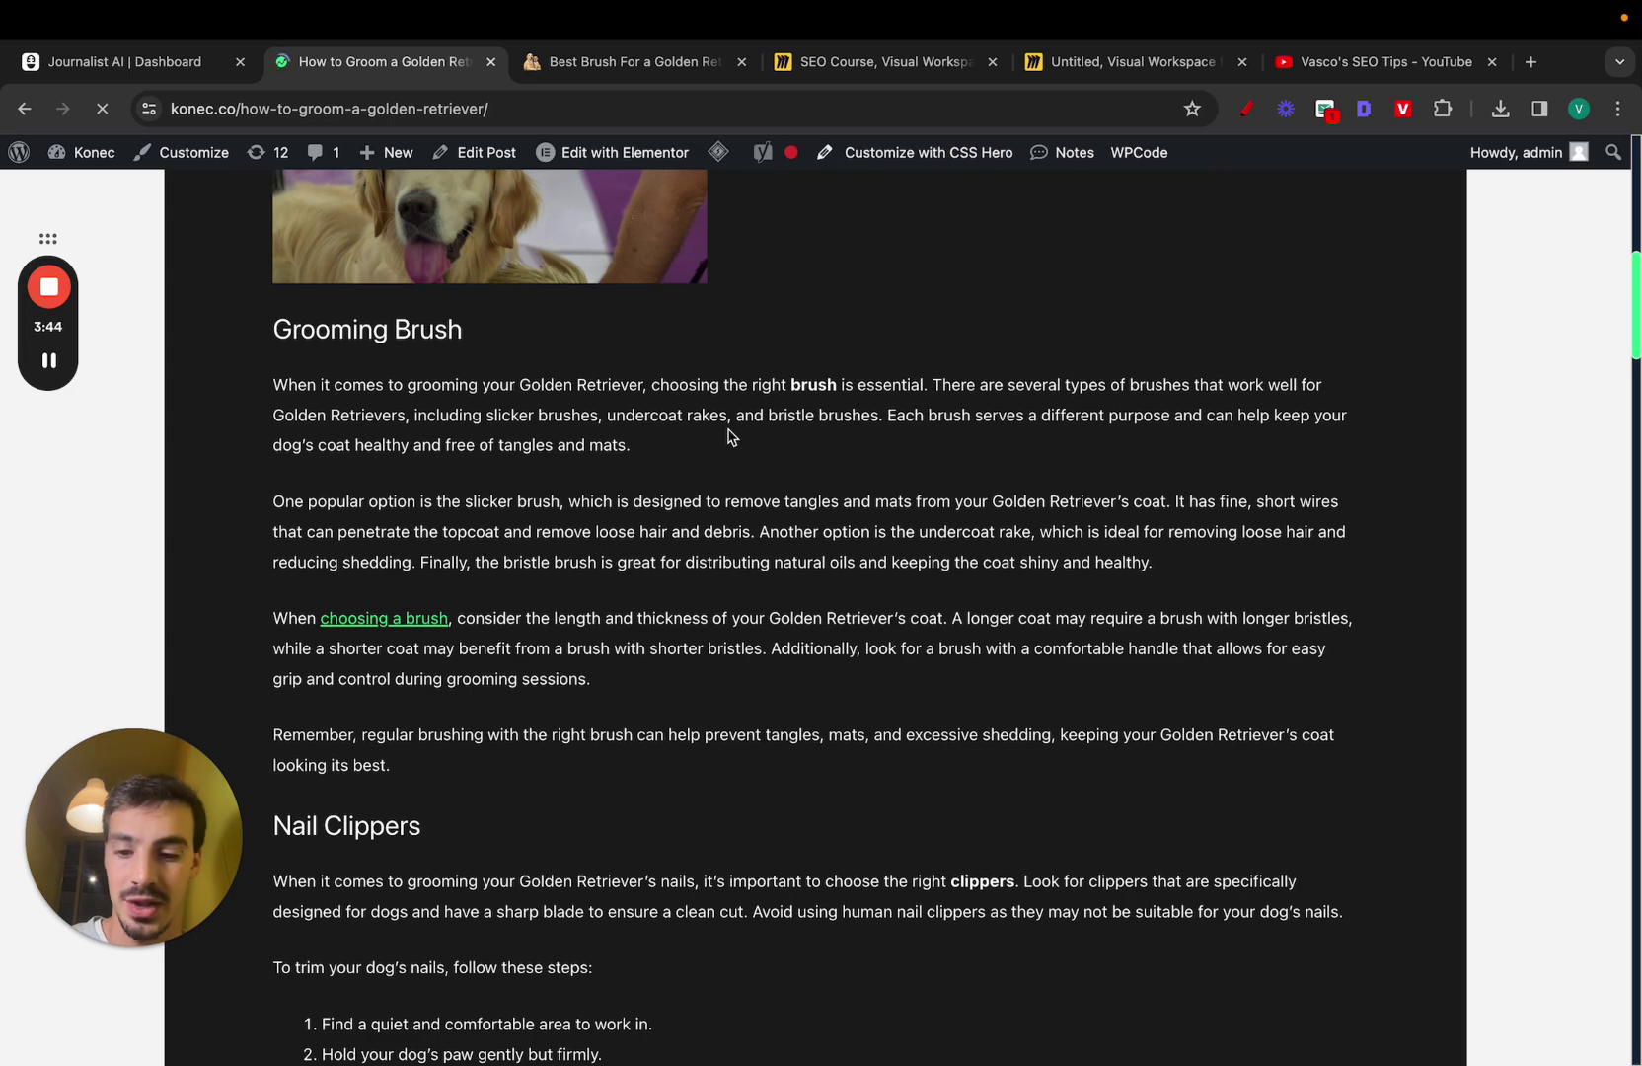
click(1190, 163)
click(403, 620)
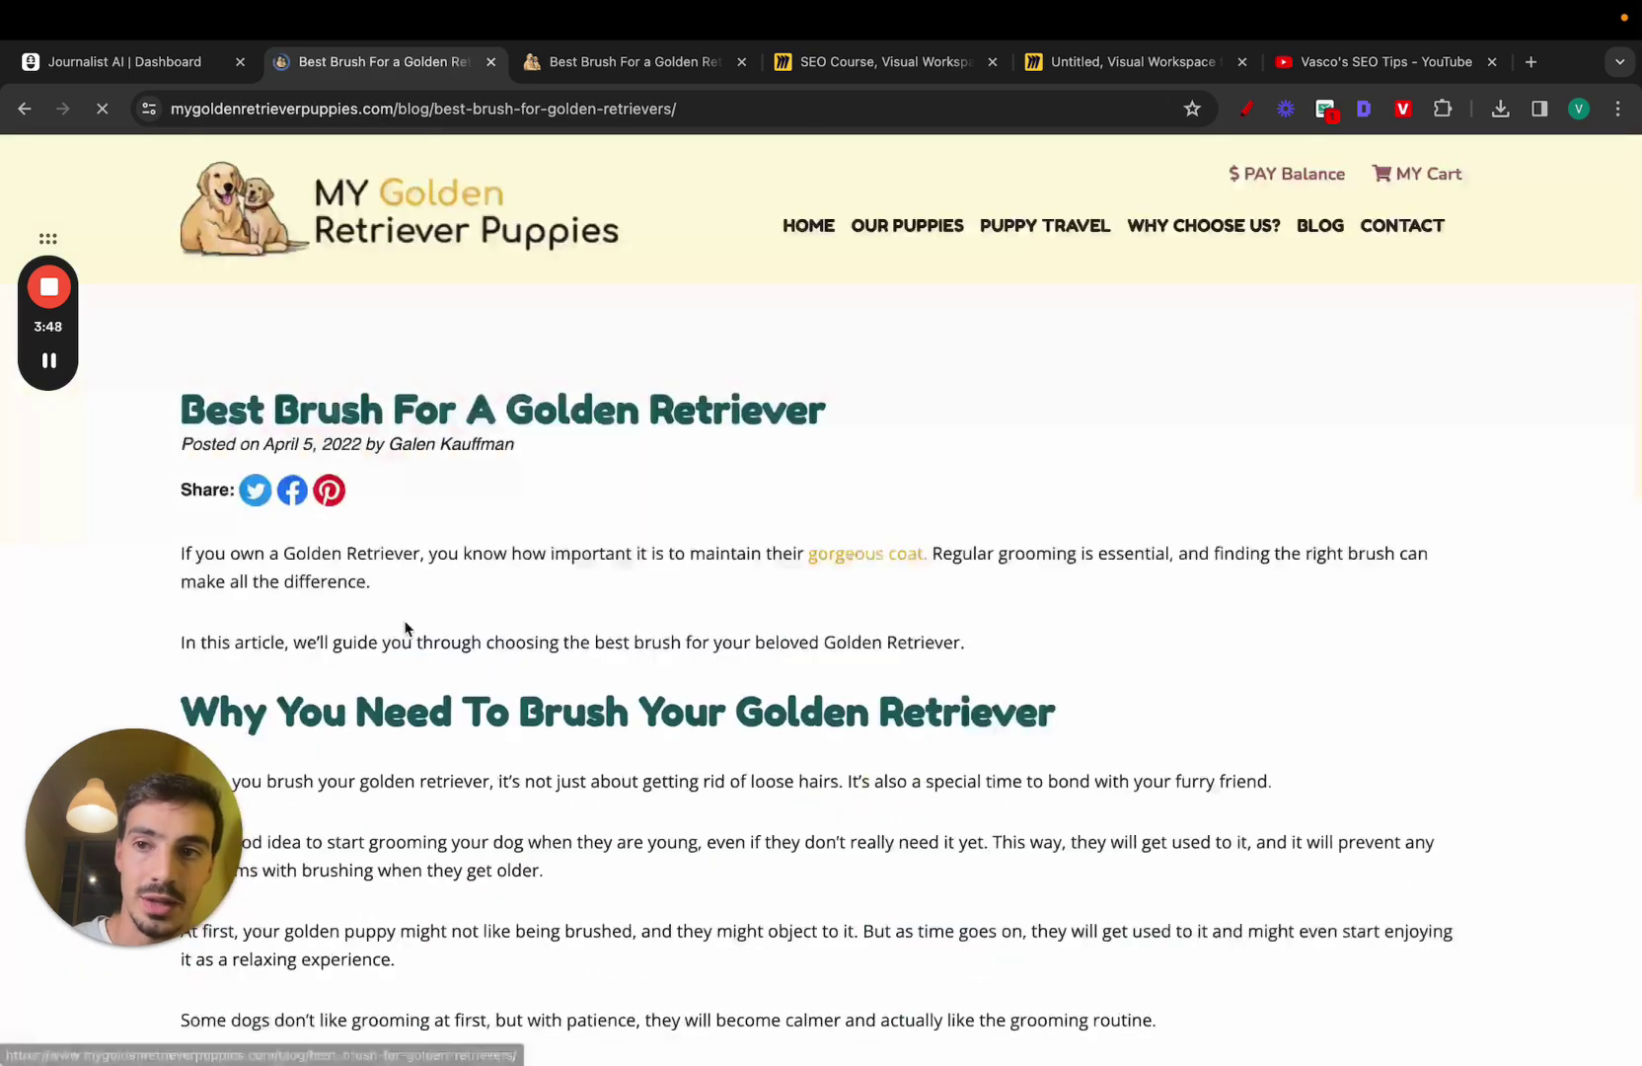
click(19, 114)
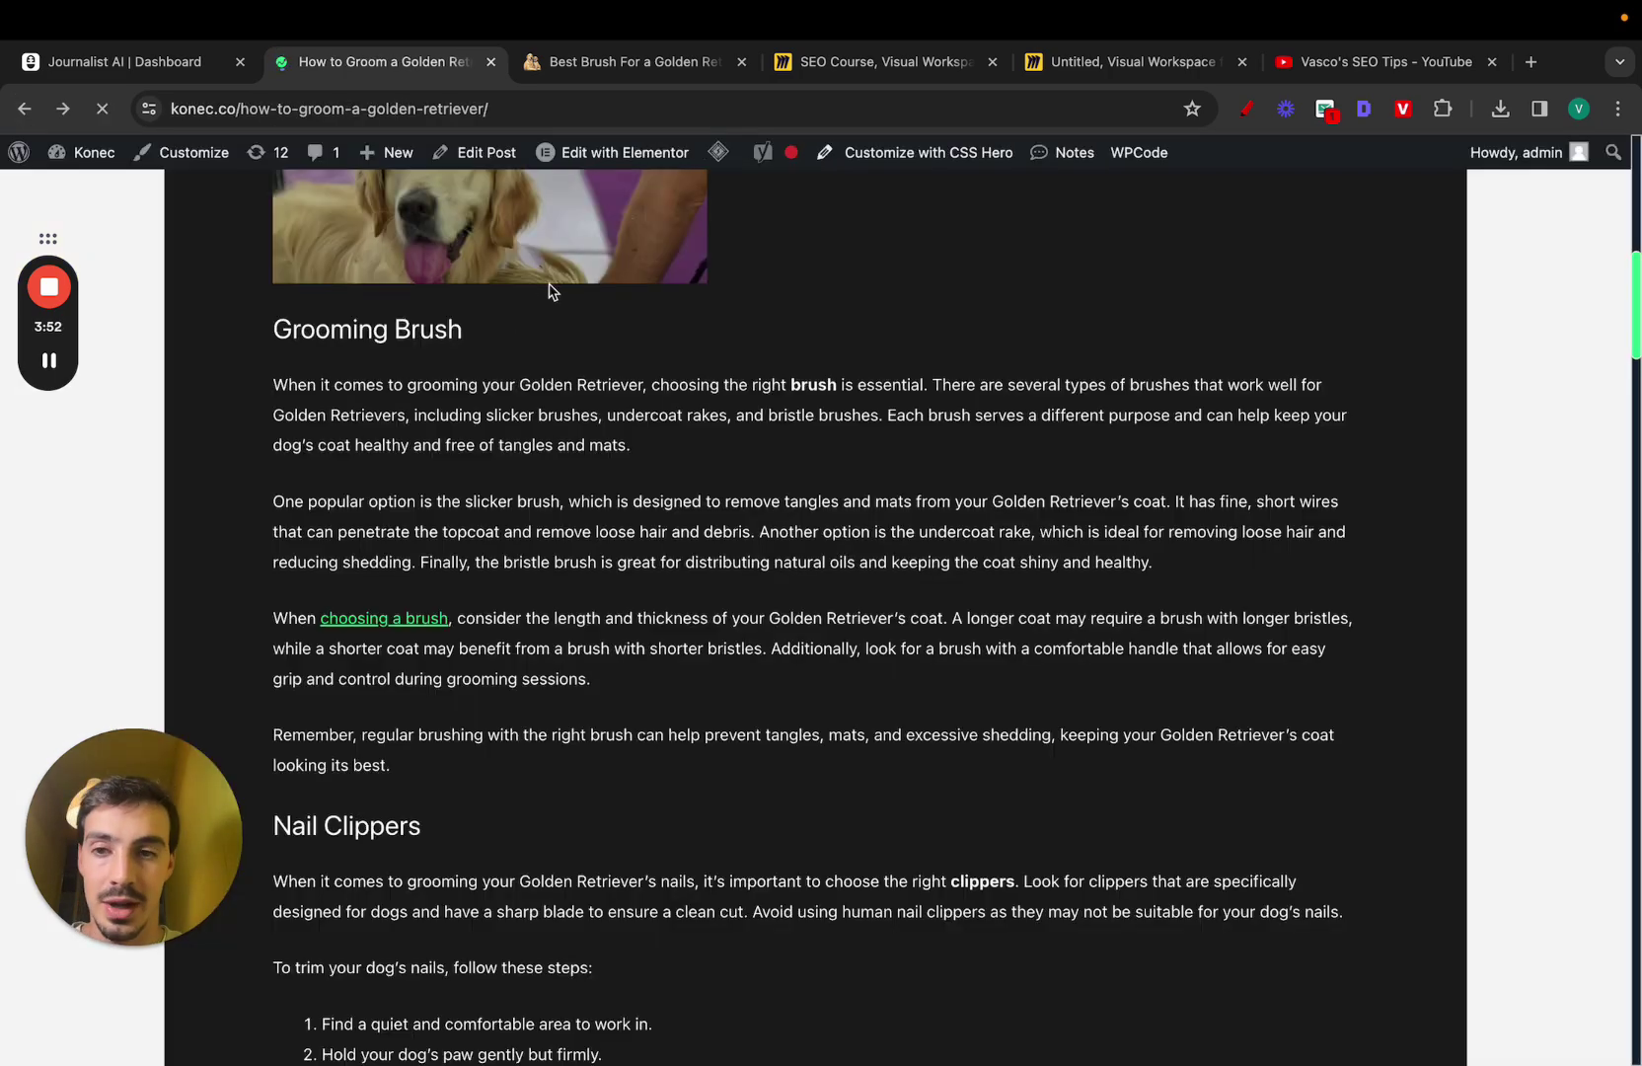
scroll(549, 286, down, 10)
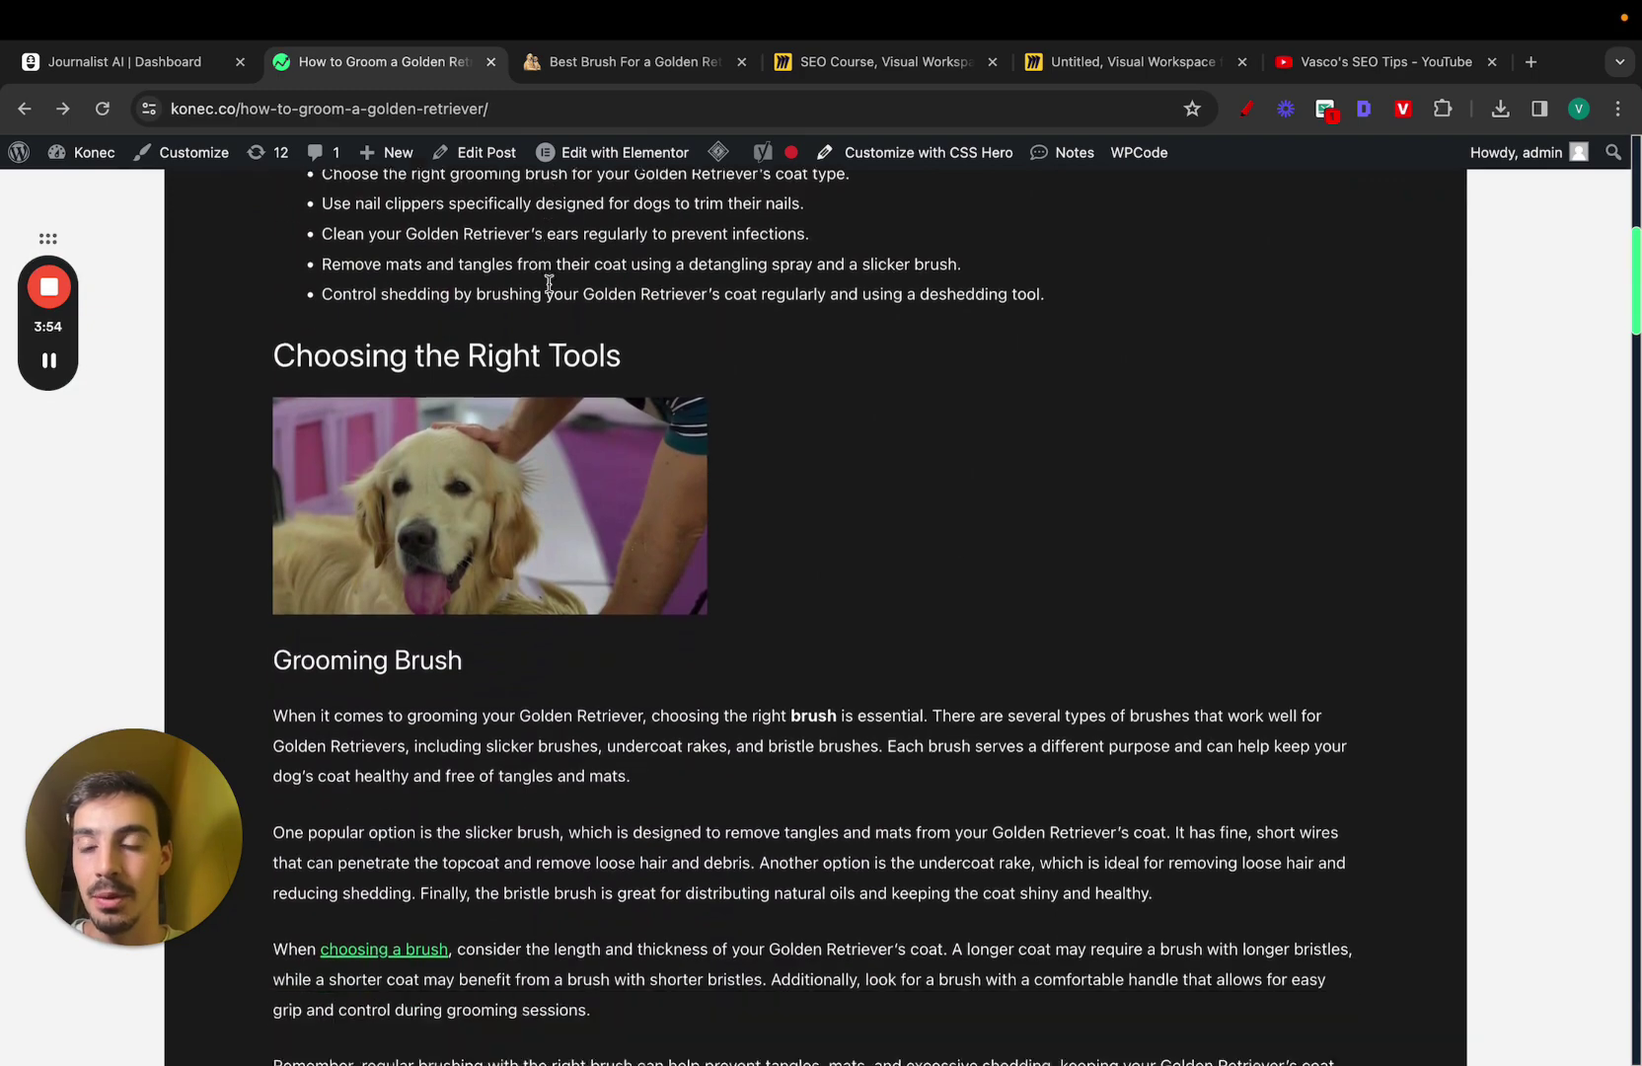
scroll(549, 287, down, 6)
Step: Go back to the Build Links suggestions and review the 'choosing a brush' anchor
click(538, 119)
click(181, 77)
scroll(510, 448, up, 10)
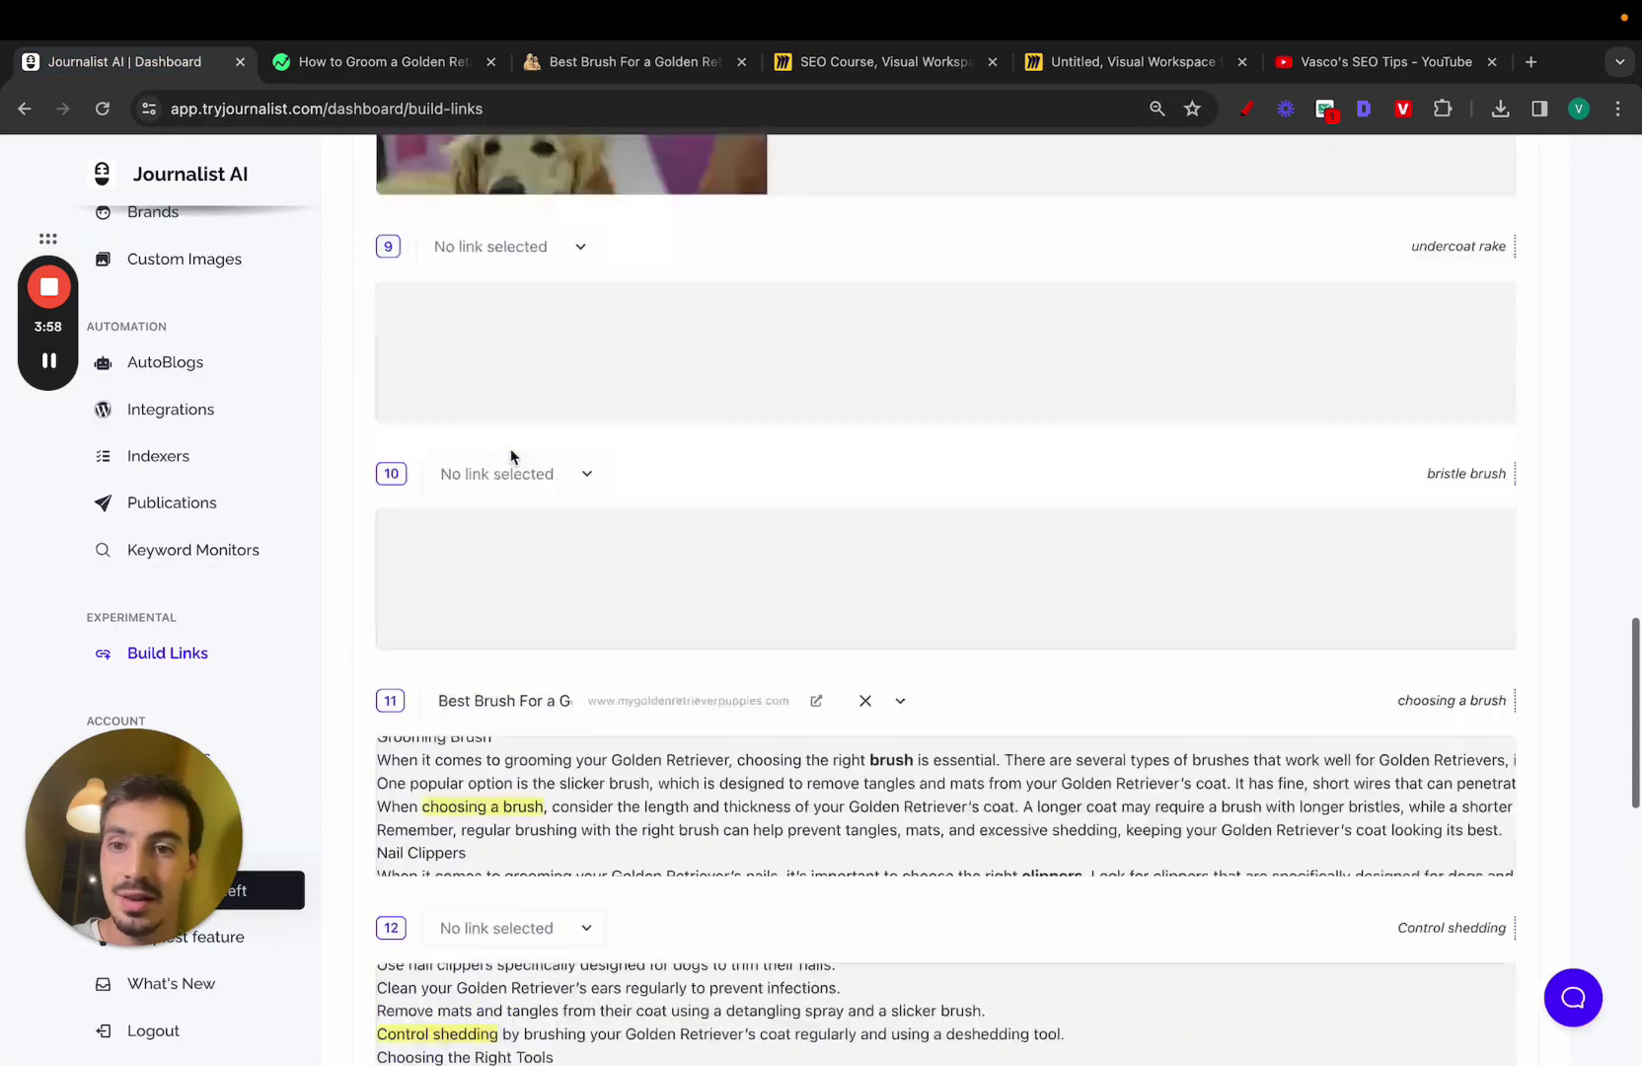
scroll(510, 448, down, 4)
scroll(512, 456, up, 2)
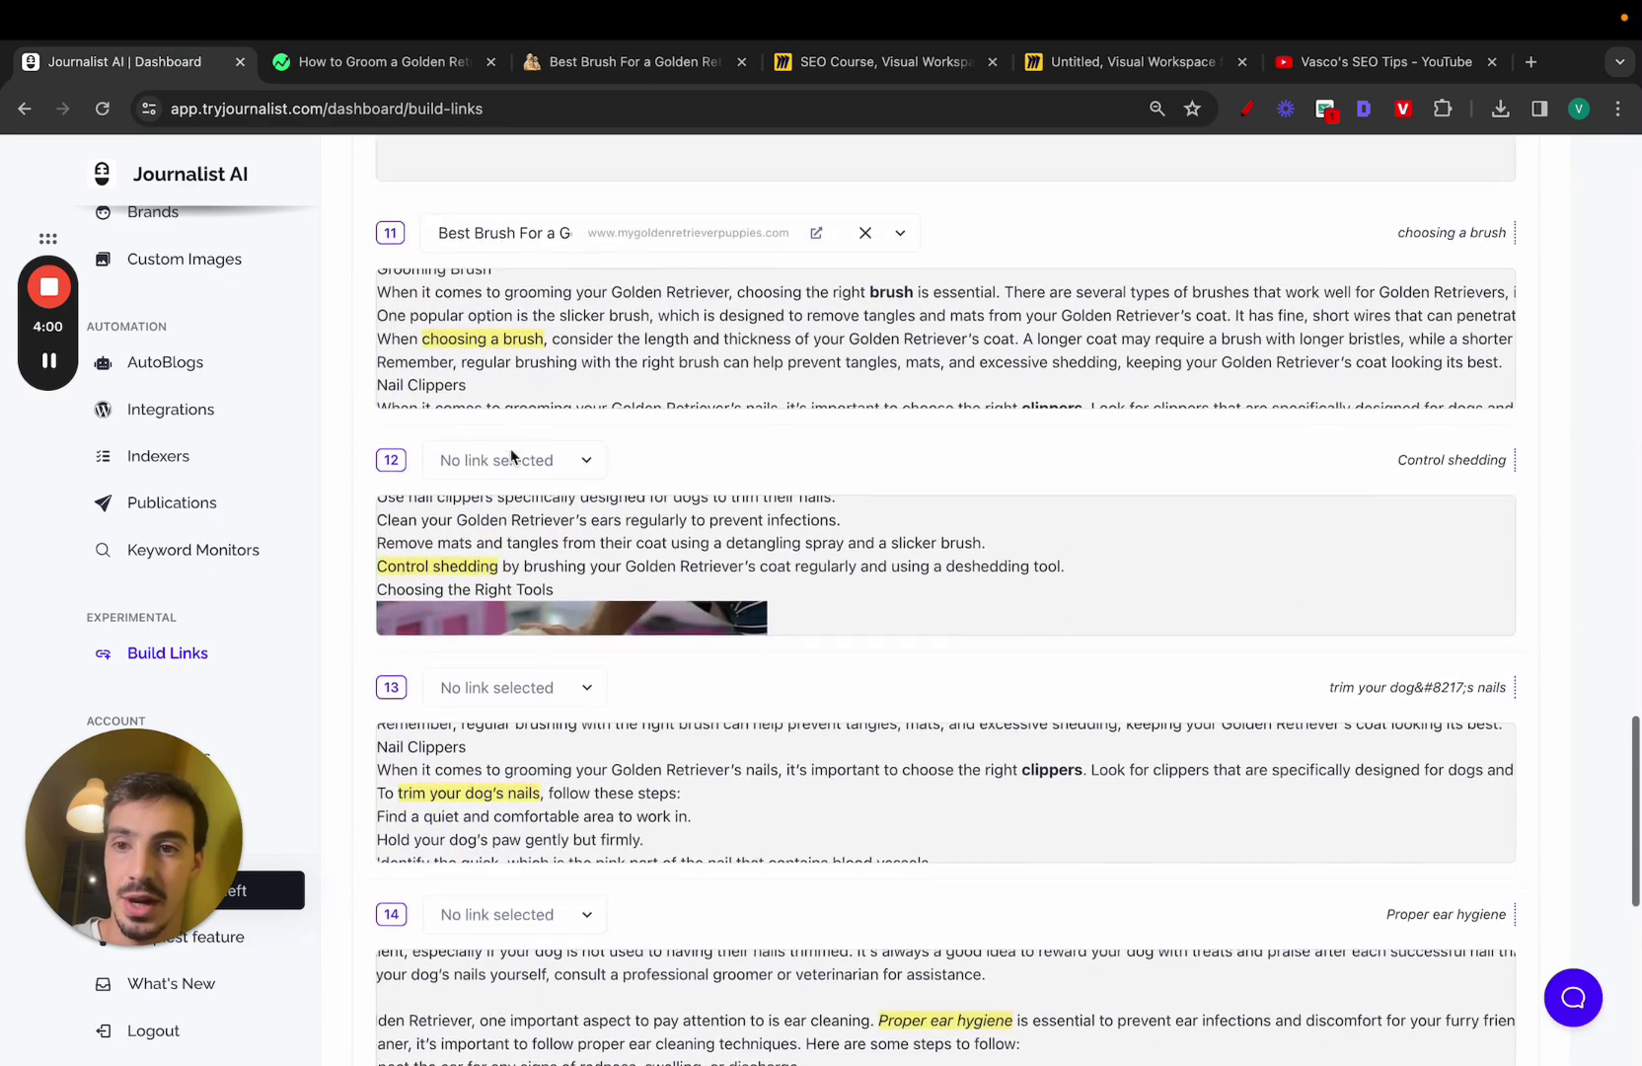
drag(425, 364, 541, 361)
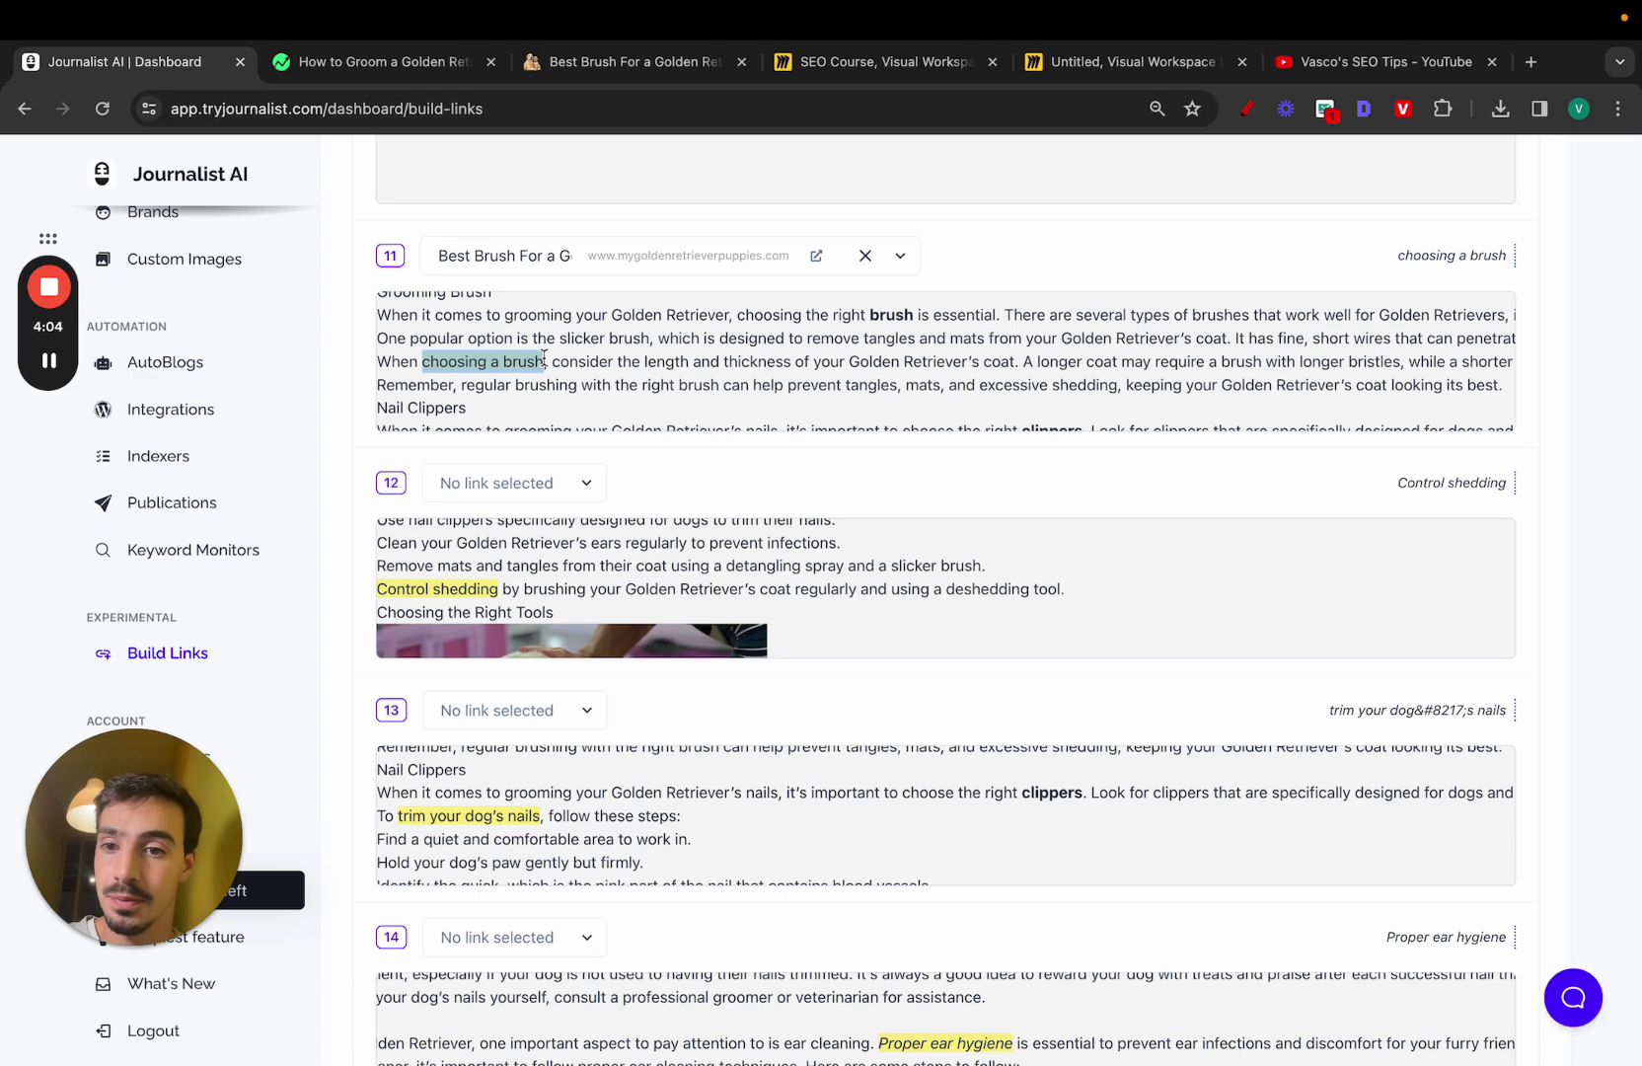
scroll(544, 358, down, 1)
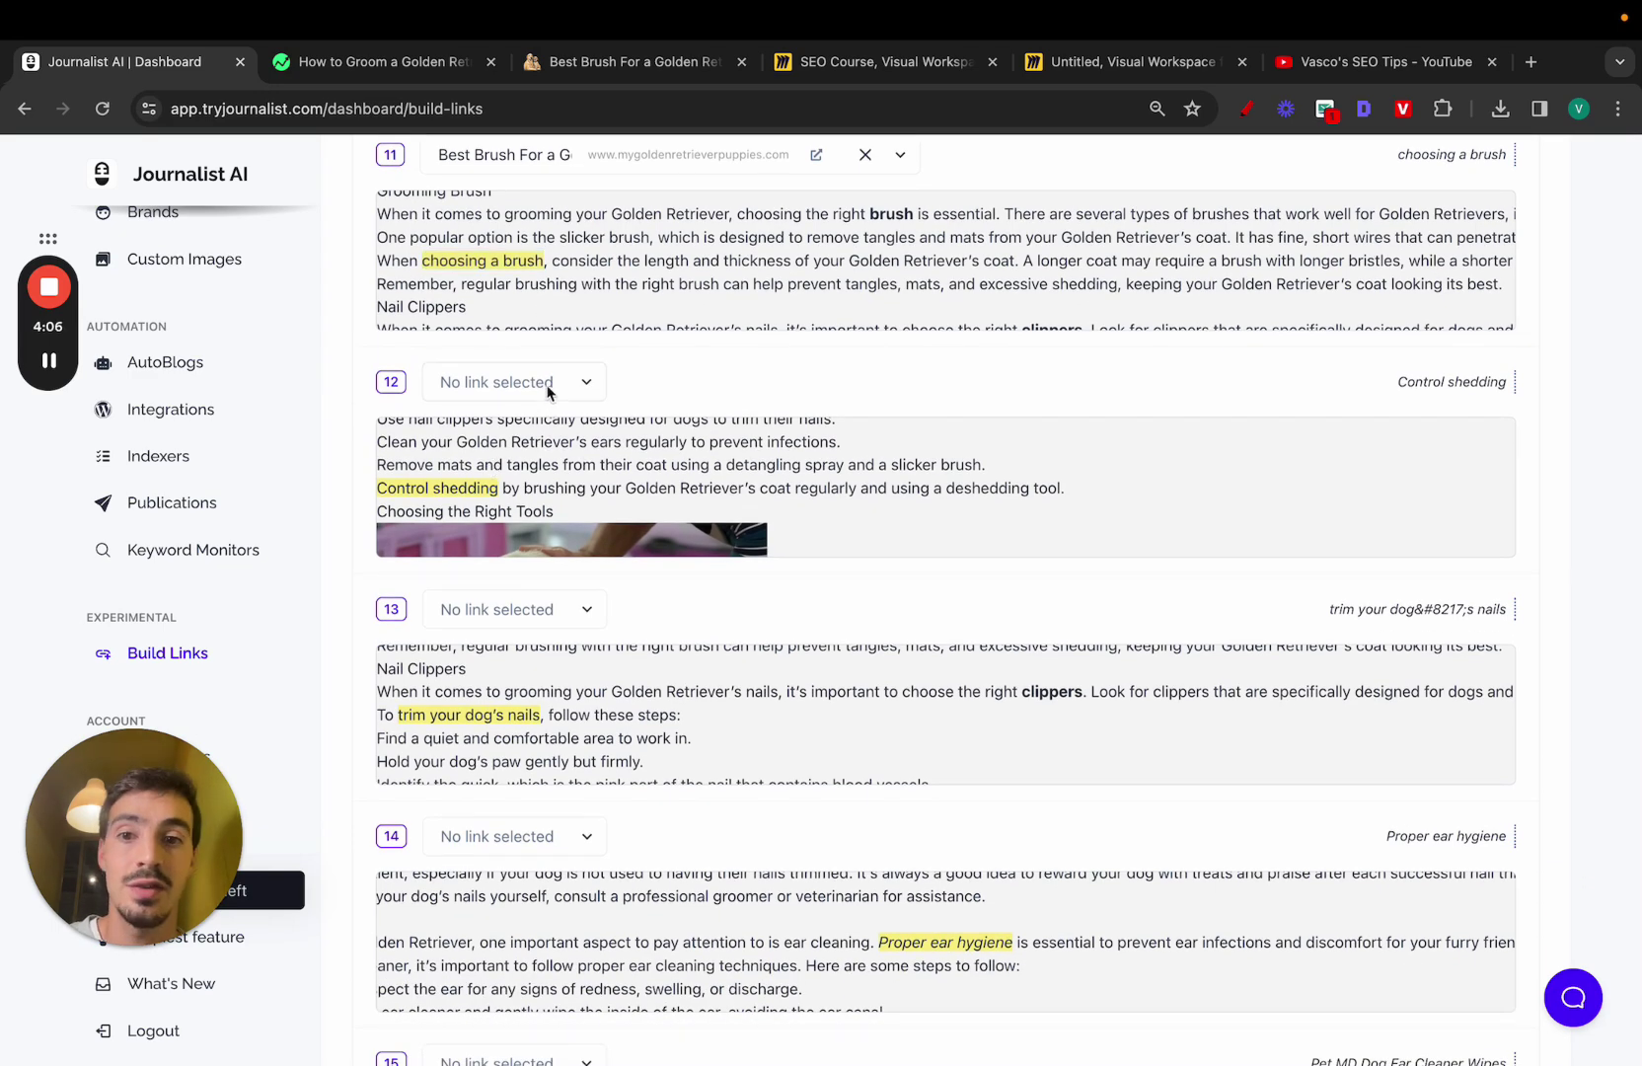
Step: Review item 12's 'Control shedding' link suggestions and close them without choosing a link
click(543, 382)
scroll(540, 599, down, 2)
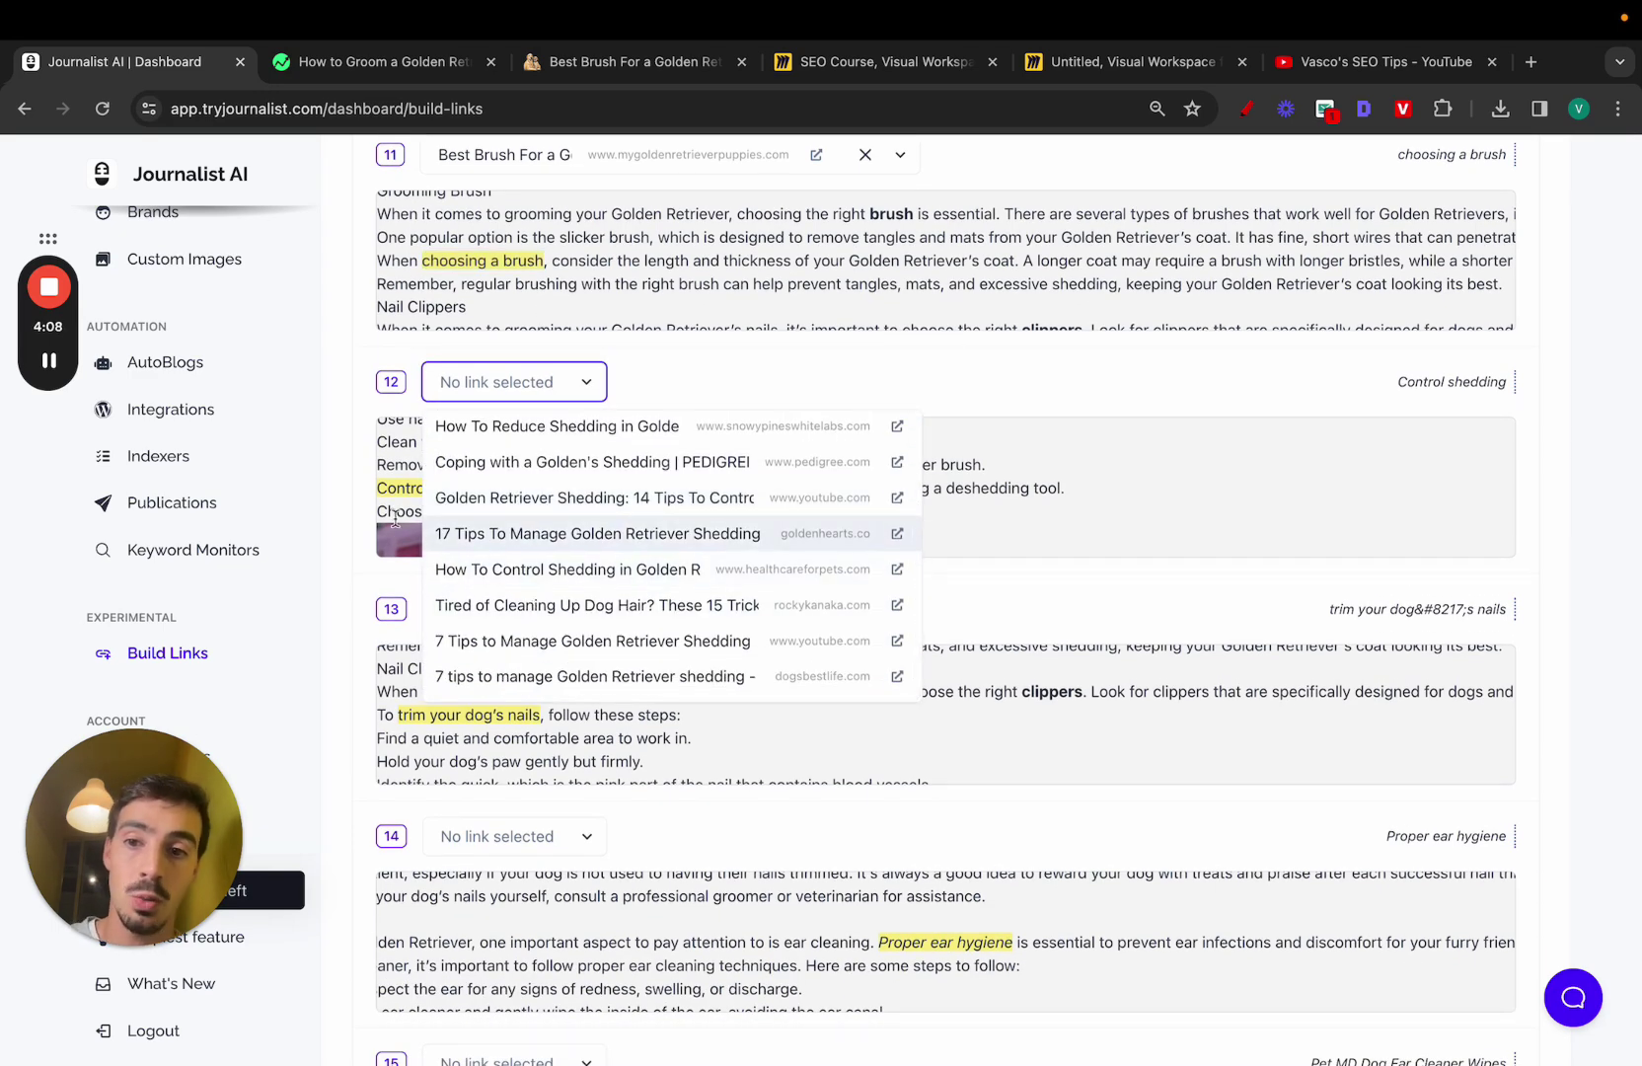
double_click(391, 493)
triple_click(390, 494)
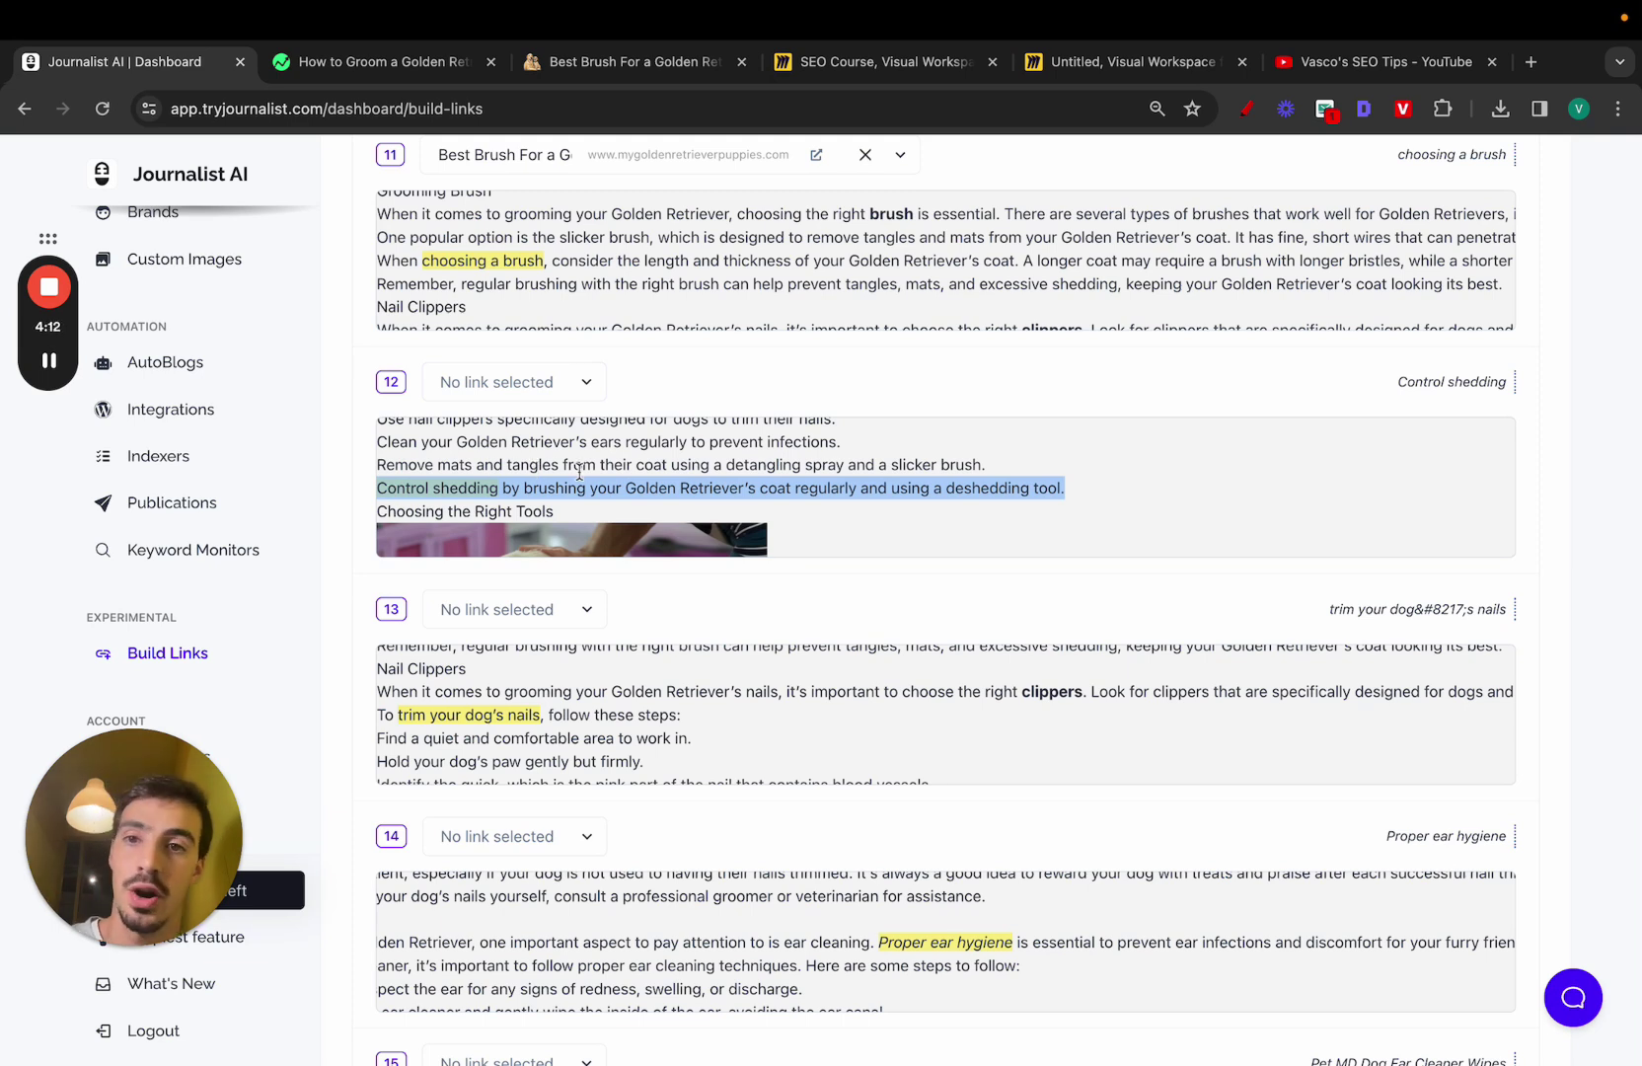
drag(405, 456, 629, 514)
triple_click(577, 491)
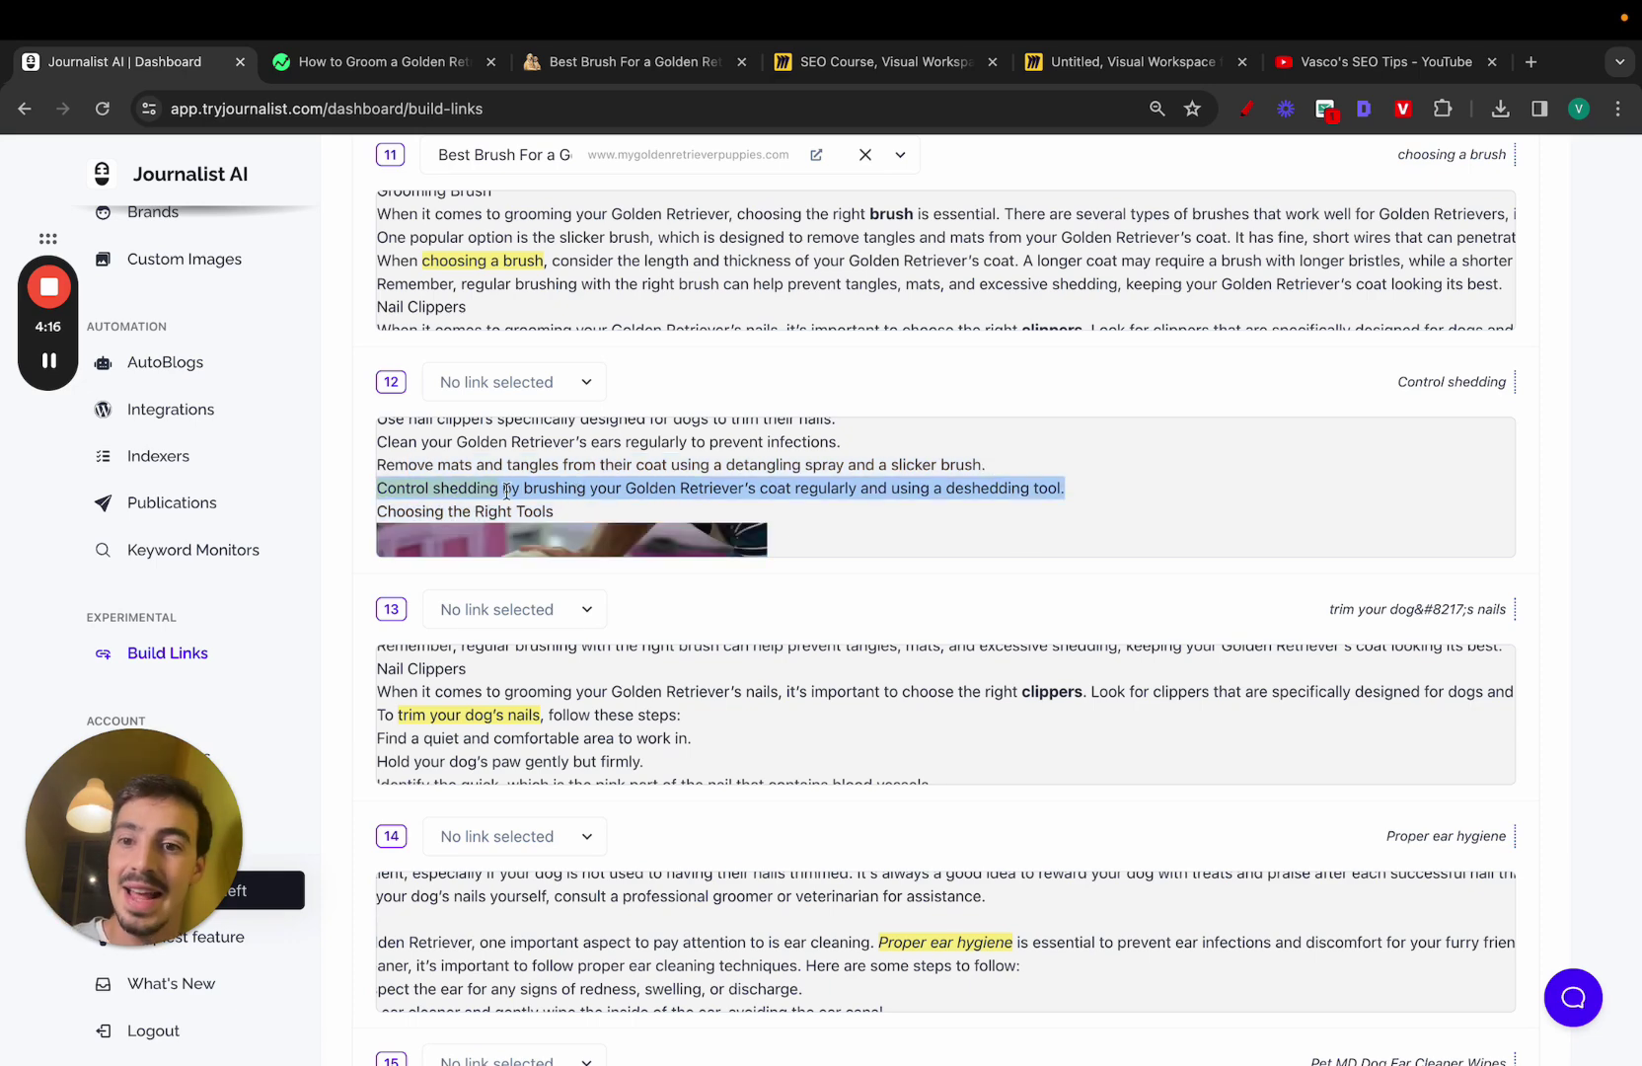
drag(503, 490, 383, 493)
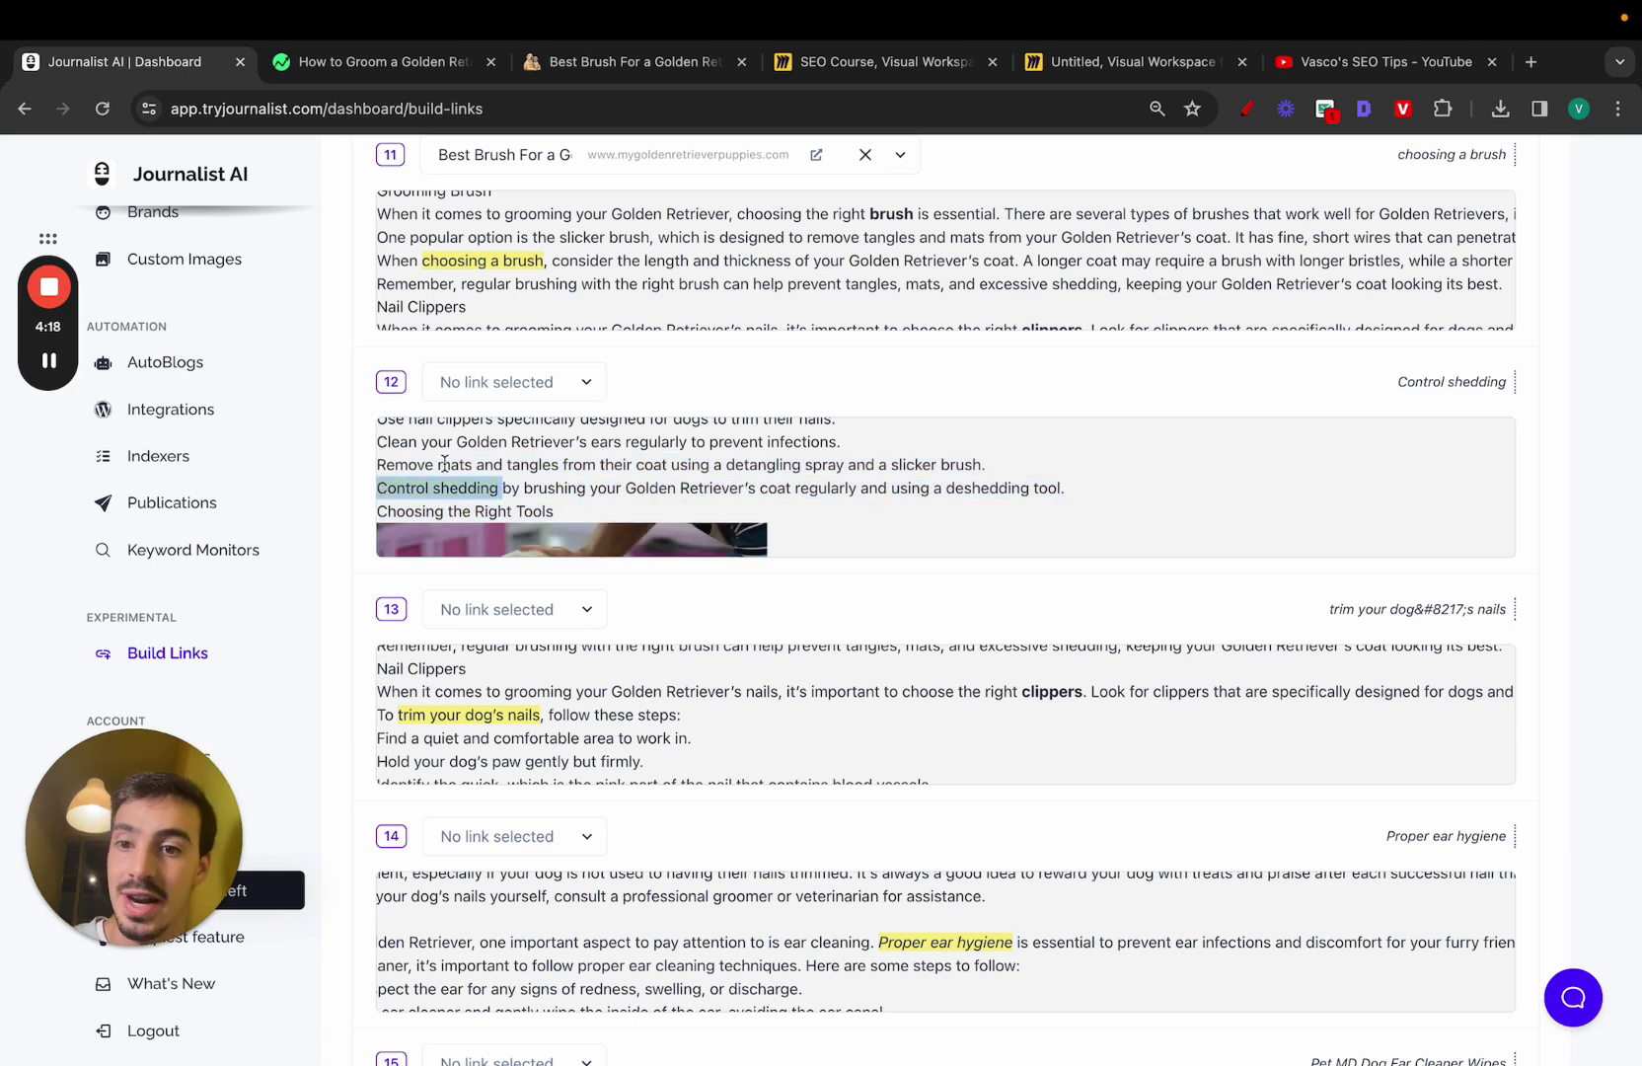
click(464, 387)
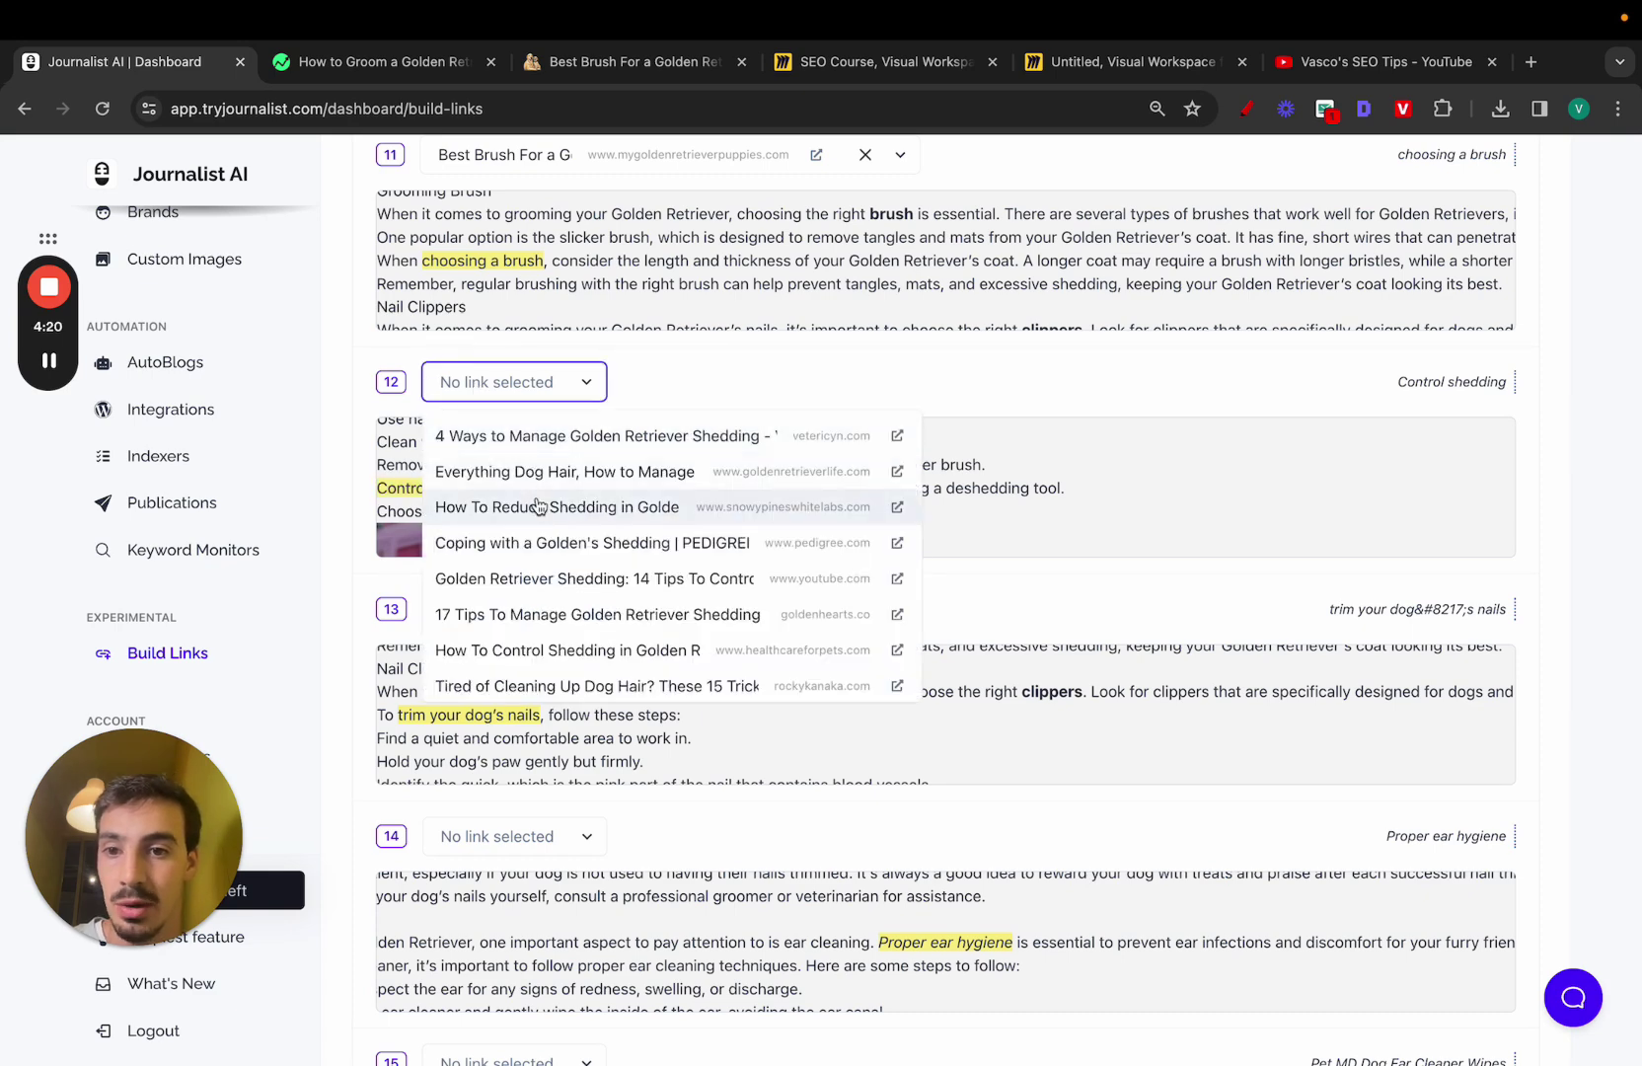
scroll(641, 483, down, 1)
scroll(597, 461, up, 1)
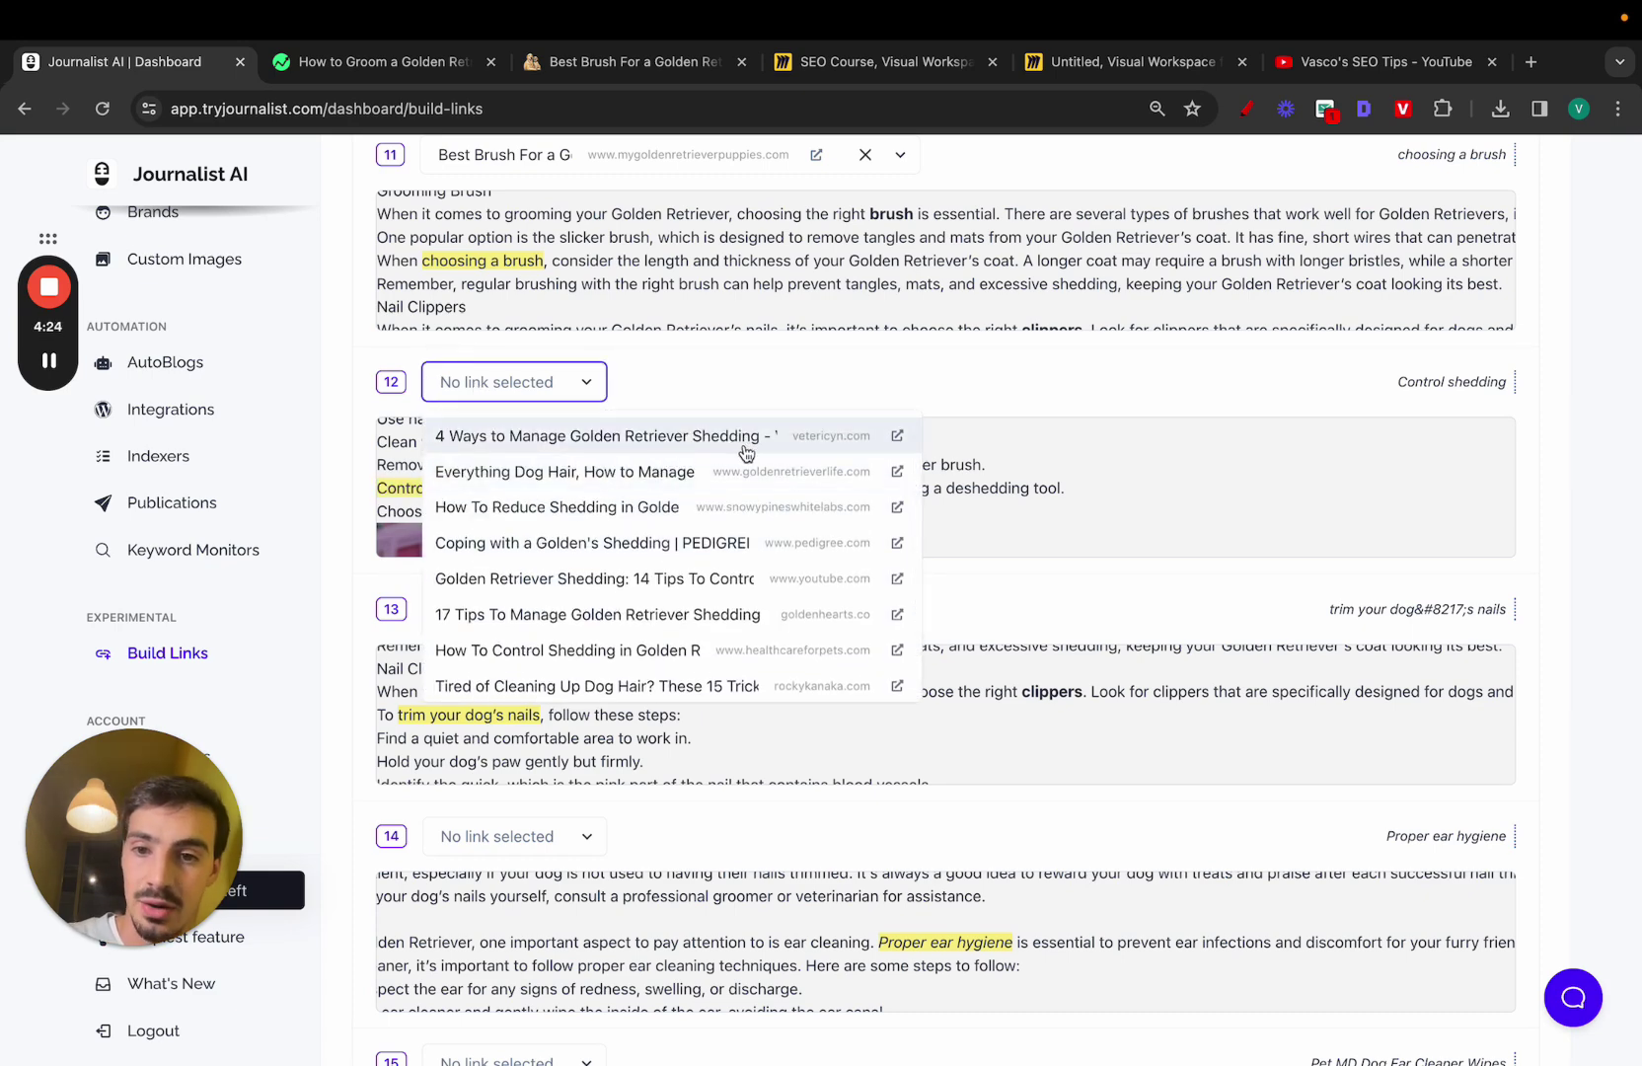
scroll(641, 493, down, 1)
click(997, 525)
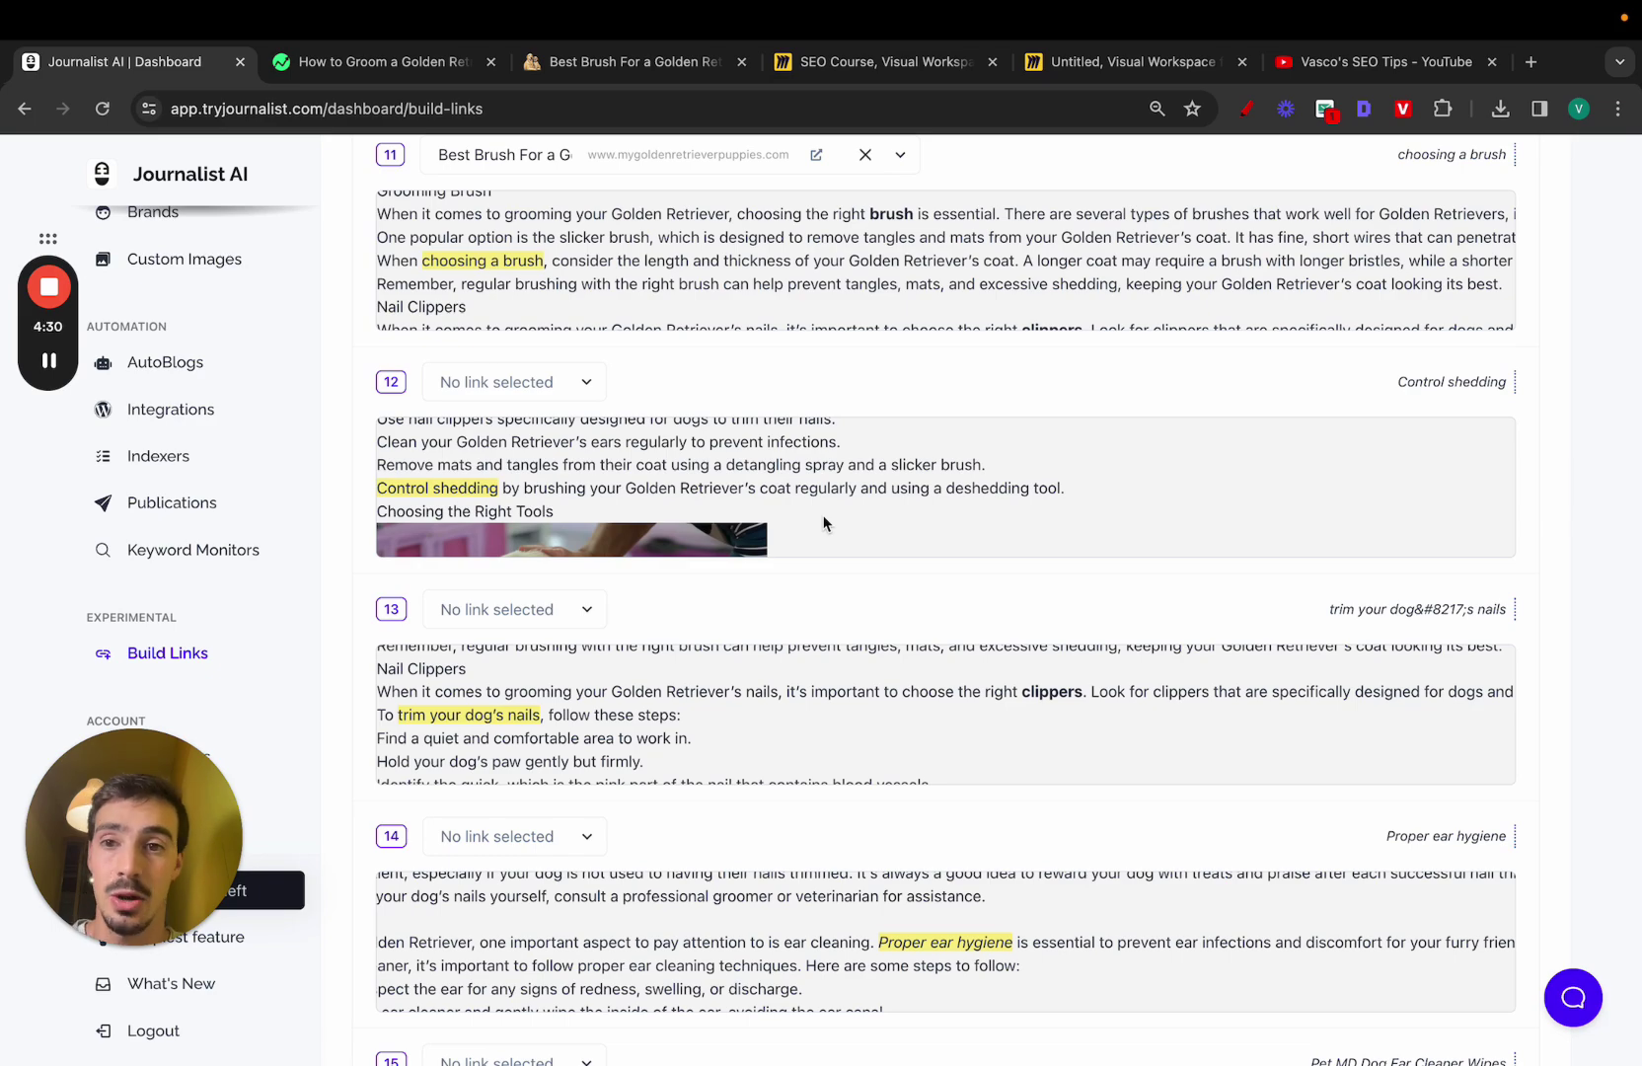
Step: Check the live grooming article, then reopen the article list and keep the same article selected
click(408, 67)
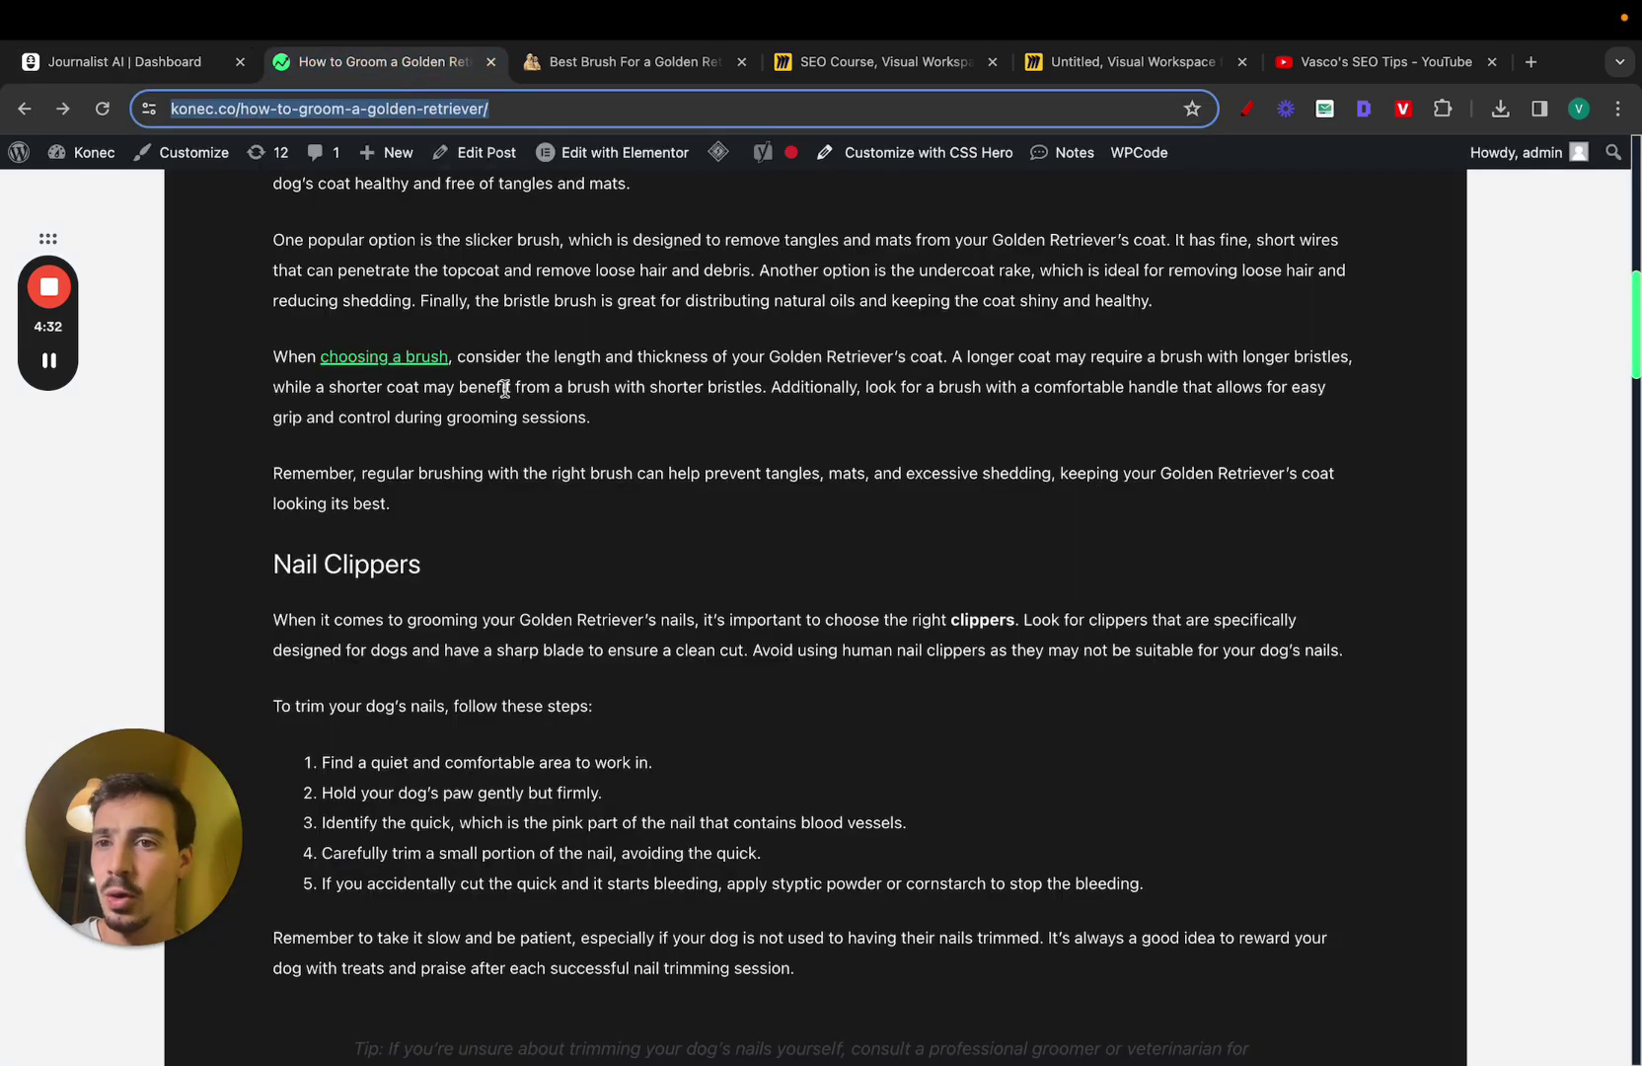
scroll(504, 388, up, 15)
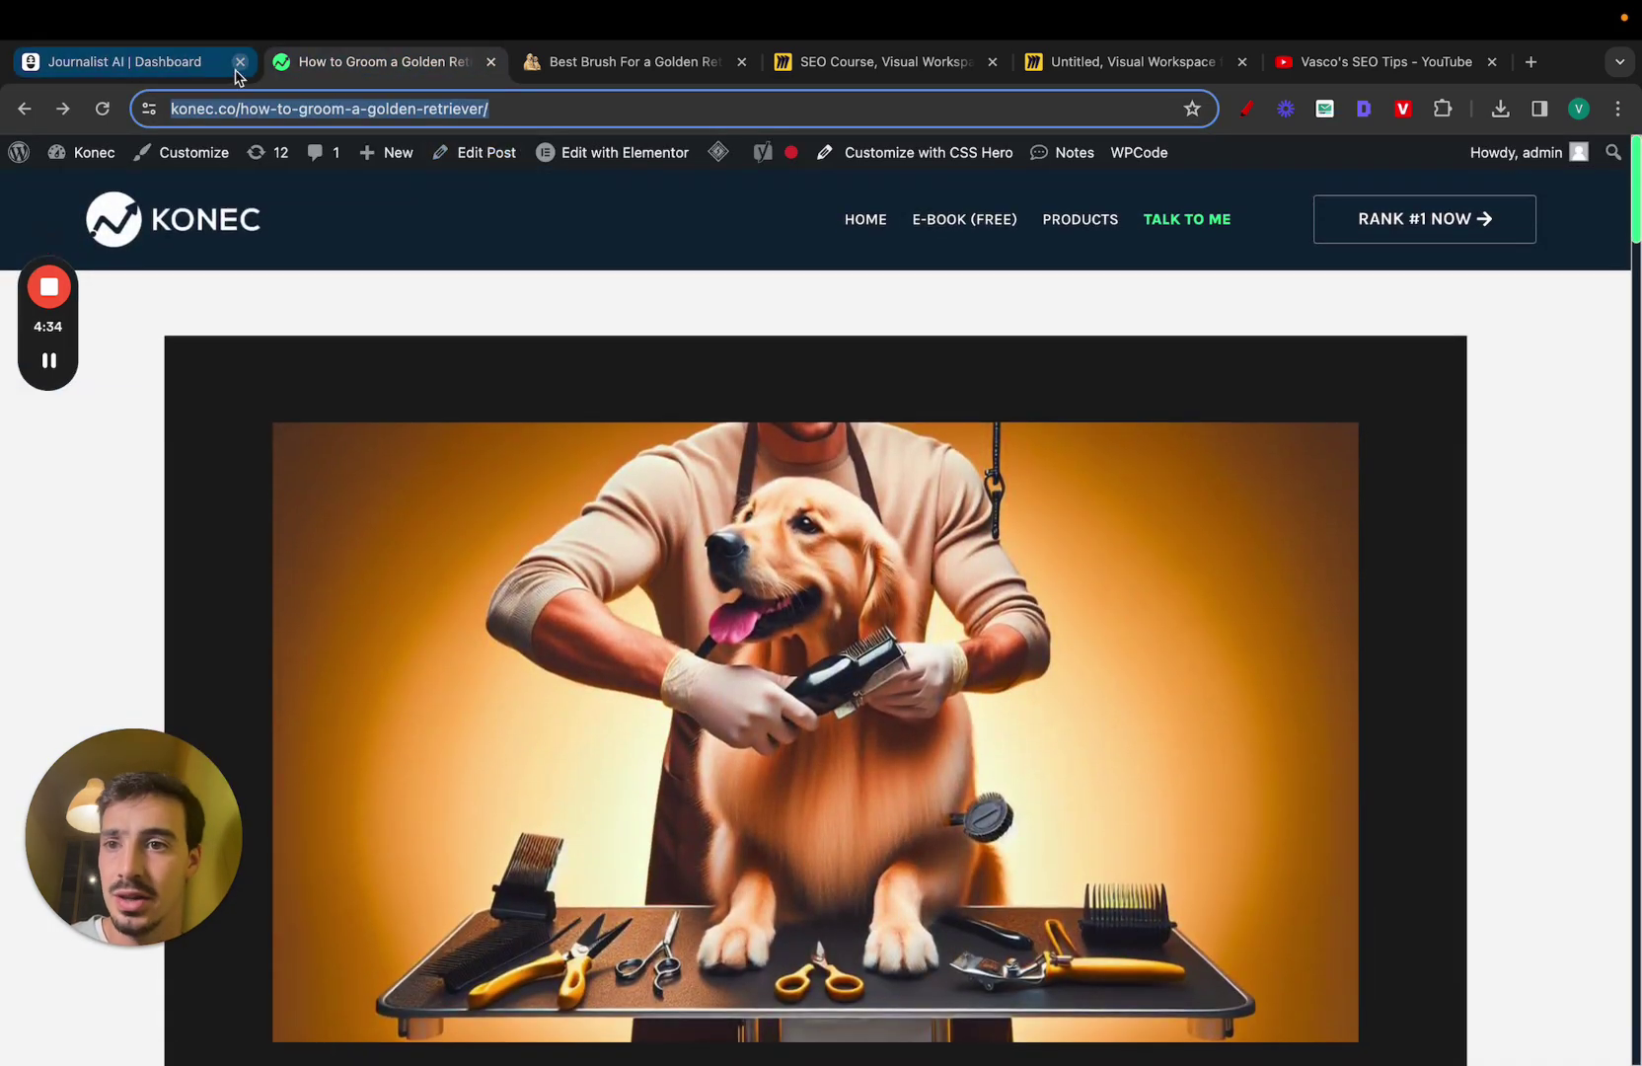
click(172, 69)
scroll(586, 367, up, 15)
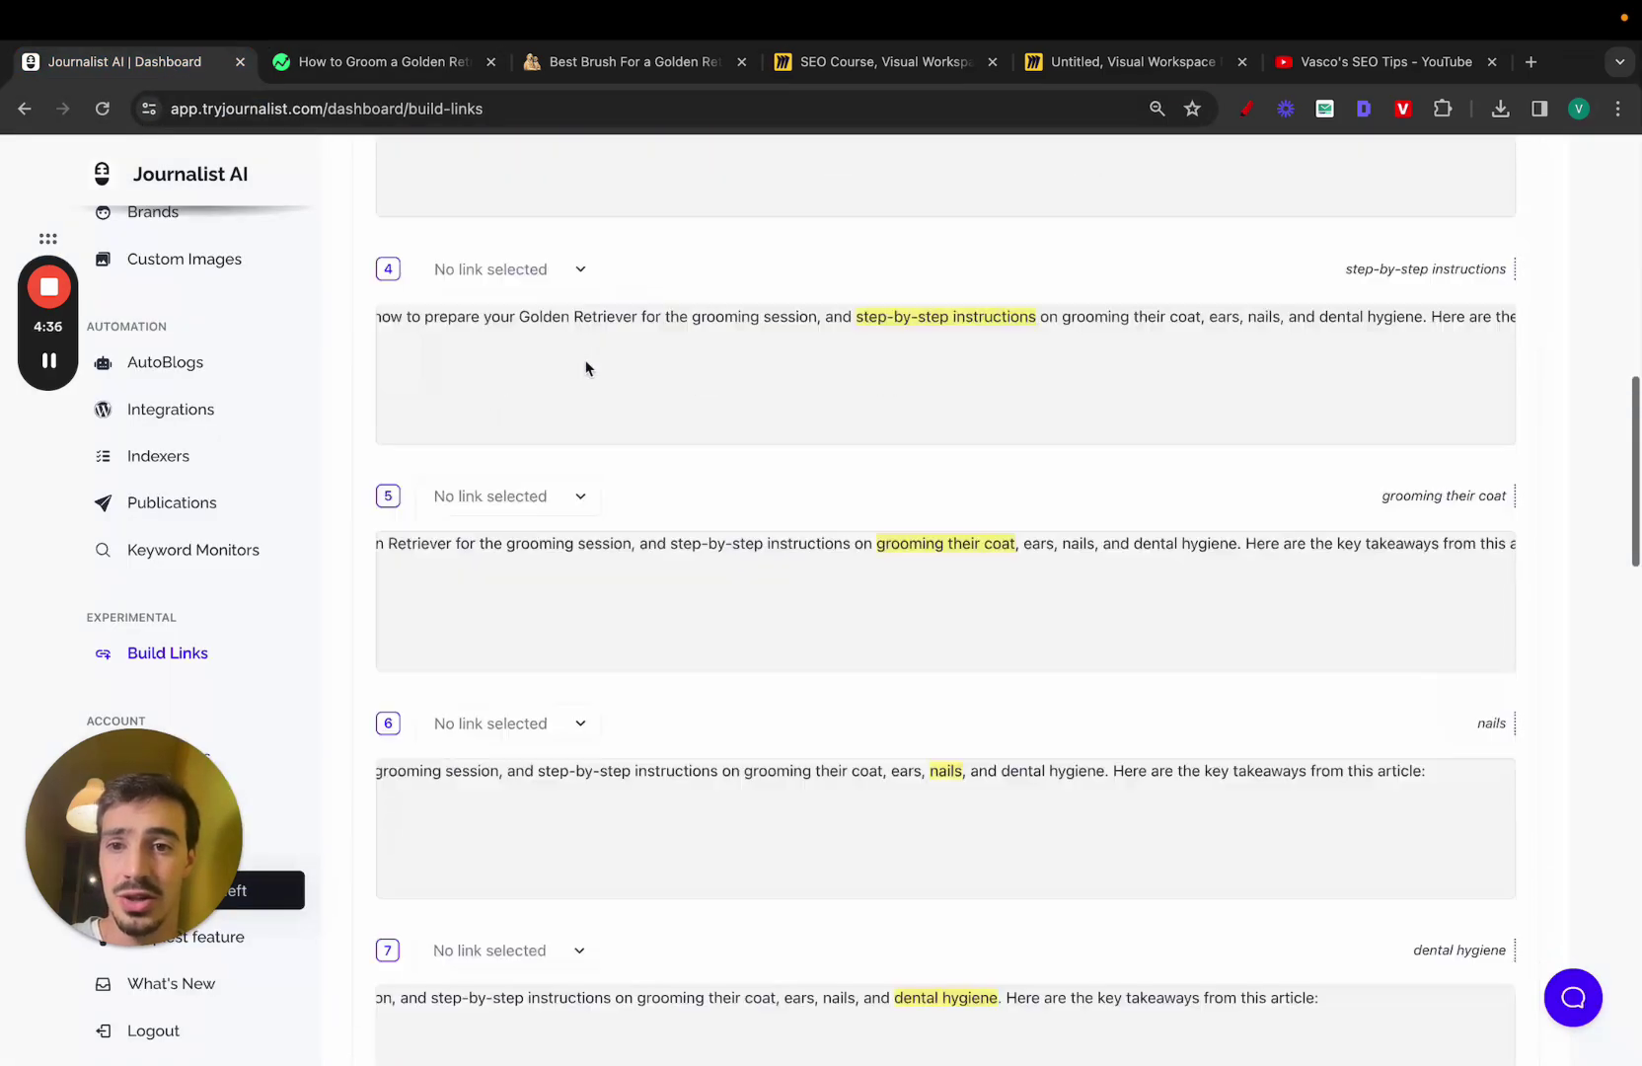
scroll(553, 395, up, 3)
click(503, 521)
scroll(513, 632, down, 1)
click(633, 477)
scroll(635, 478, down, 7)
scroll(635, 469, down, 10)
scroll(638, 477, up, 1)
Step: Review the dental hygiene link suggestions without choosing one, and compare with the live article
click(577, 506)
click(938, 545)
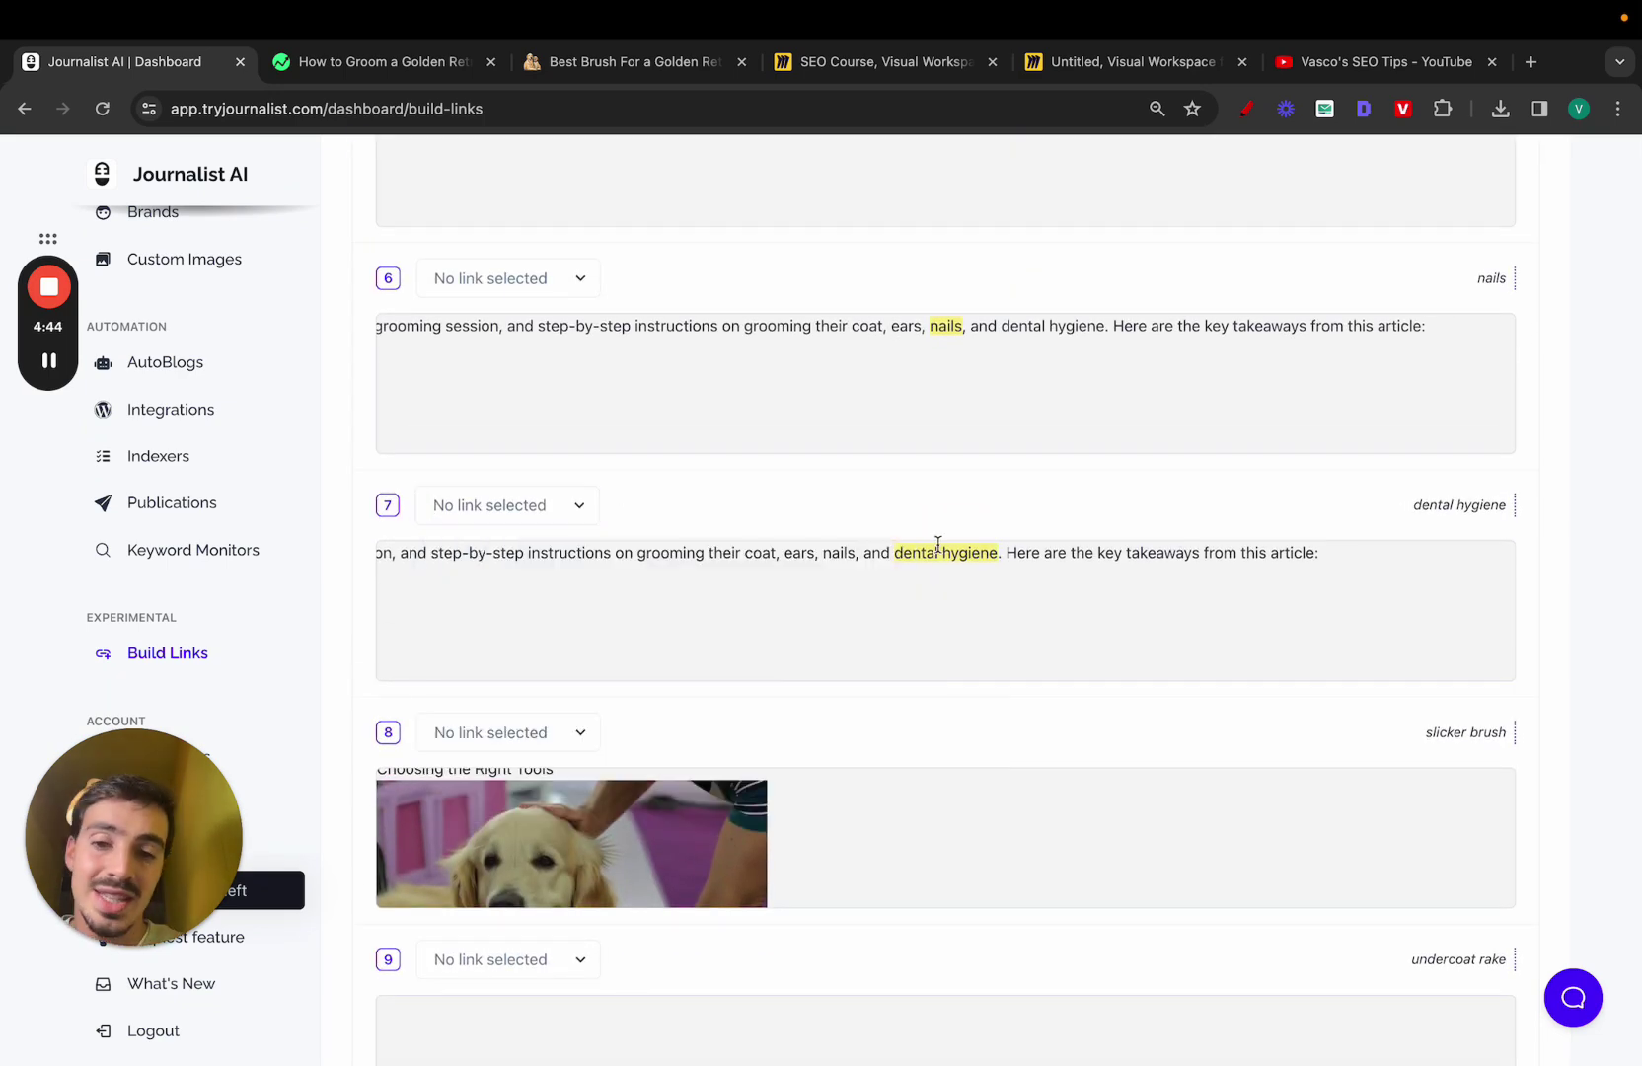
click(507, 509)
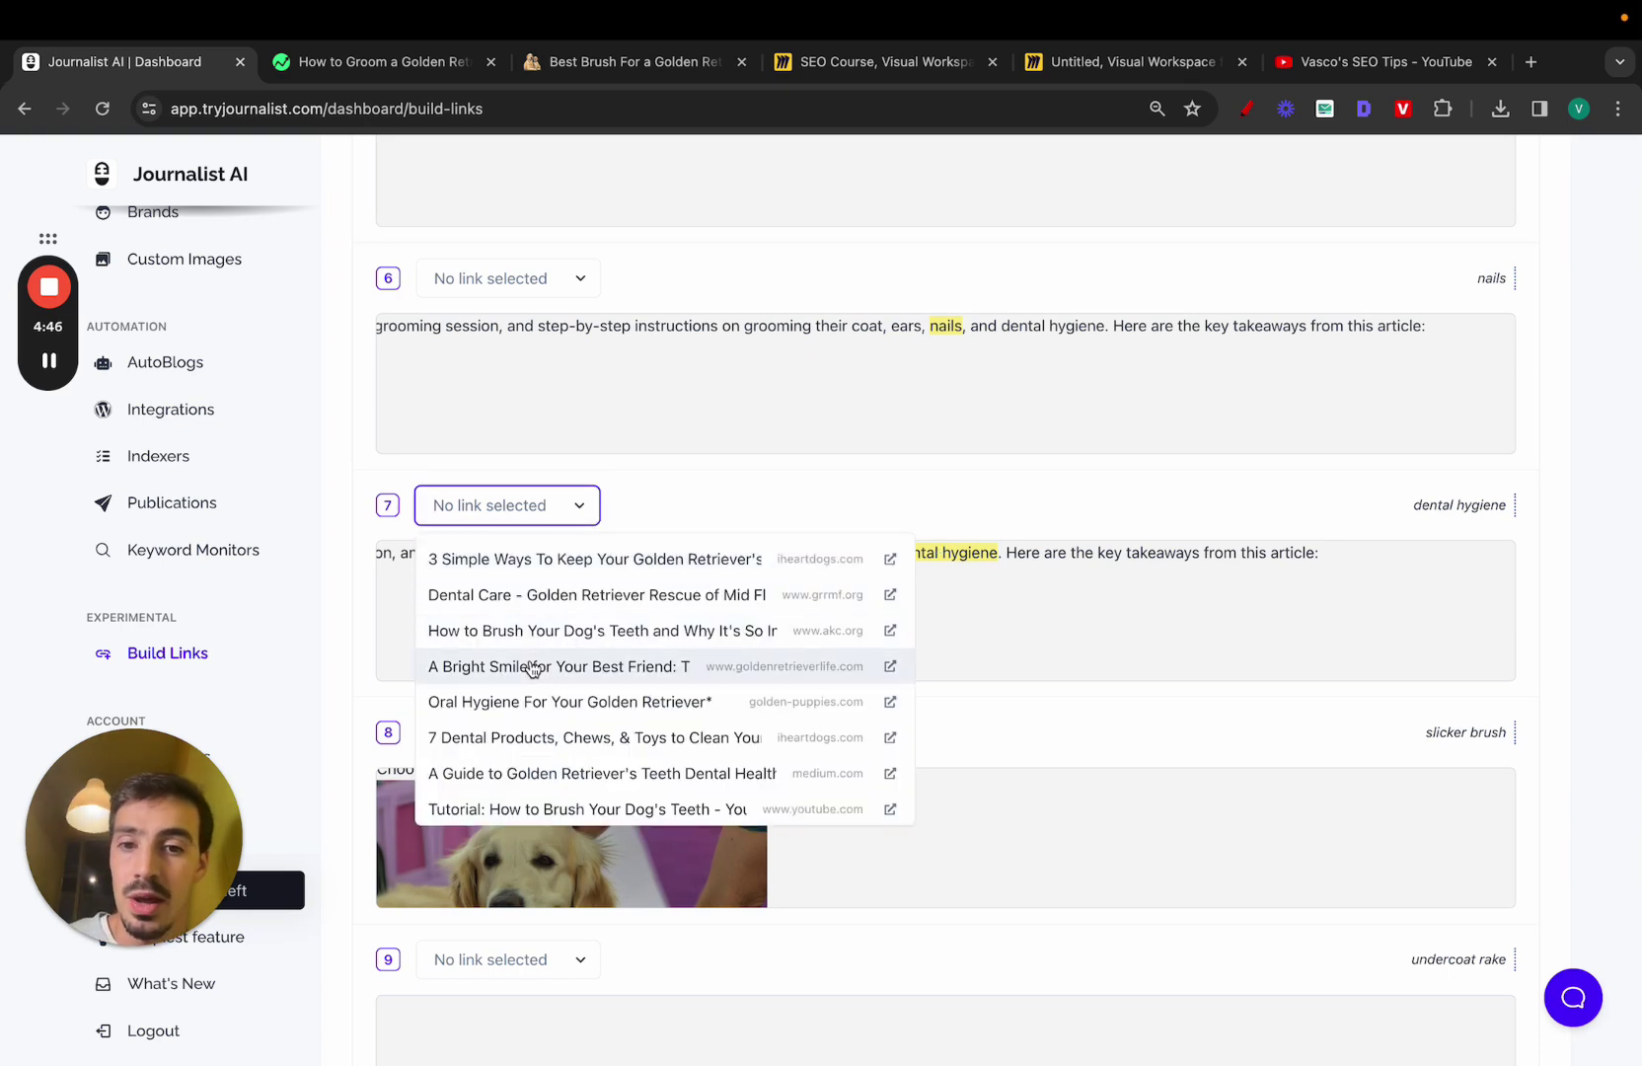
click(1006, 549)
click(378, 62)
scroll(653, 557, down, 10)
click(188, 65)
scroll(579, 653, down, 18)
scroll(579, 653, down, 3)
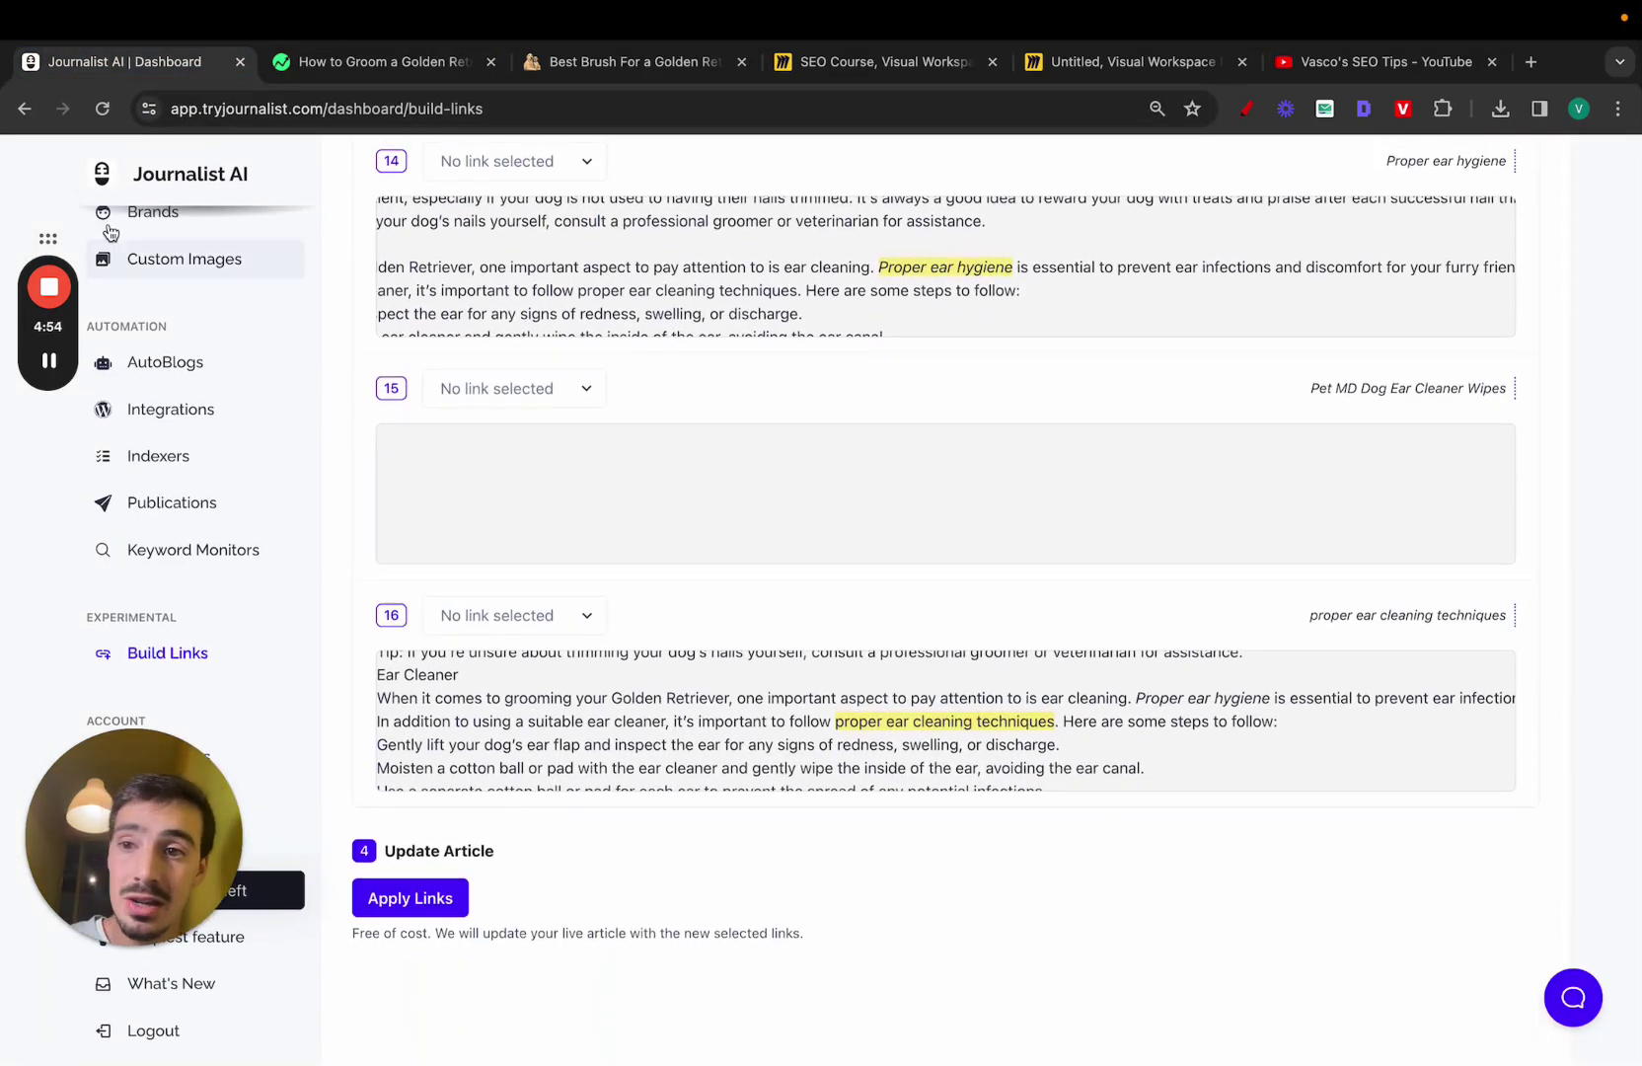
scroll(229, 253, up, 5)
Step: Open the article batch History, glancing at the Best Brush and live grooming article tabs
click(197, 331)
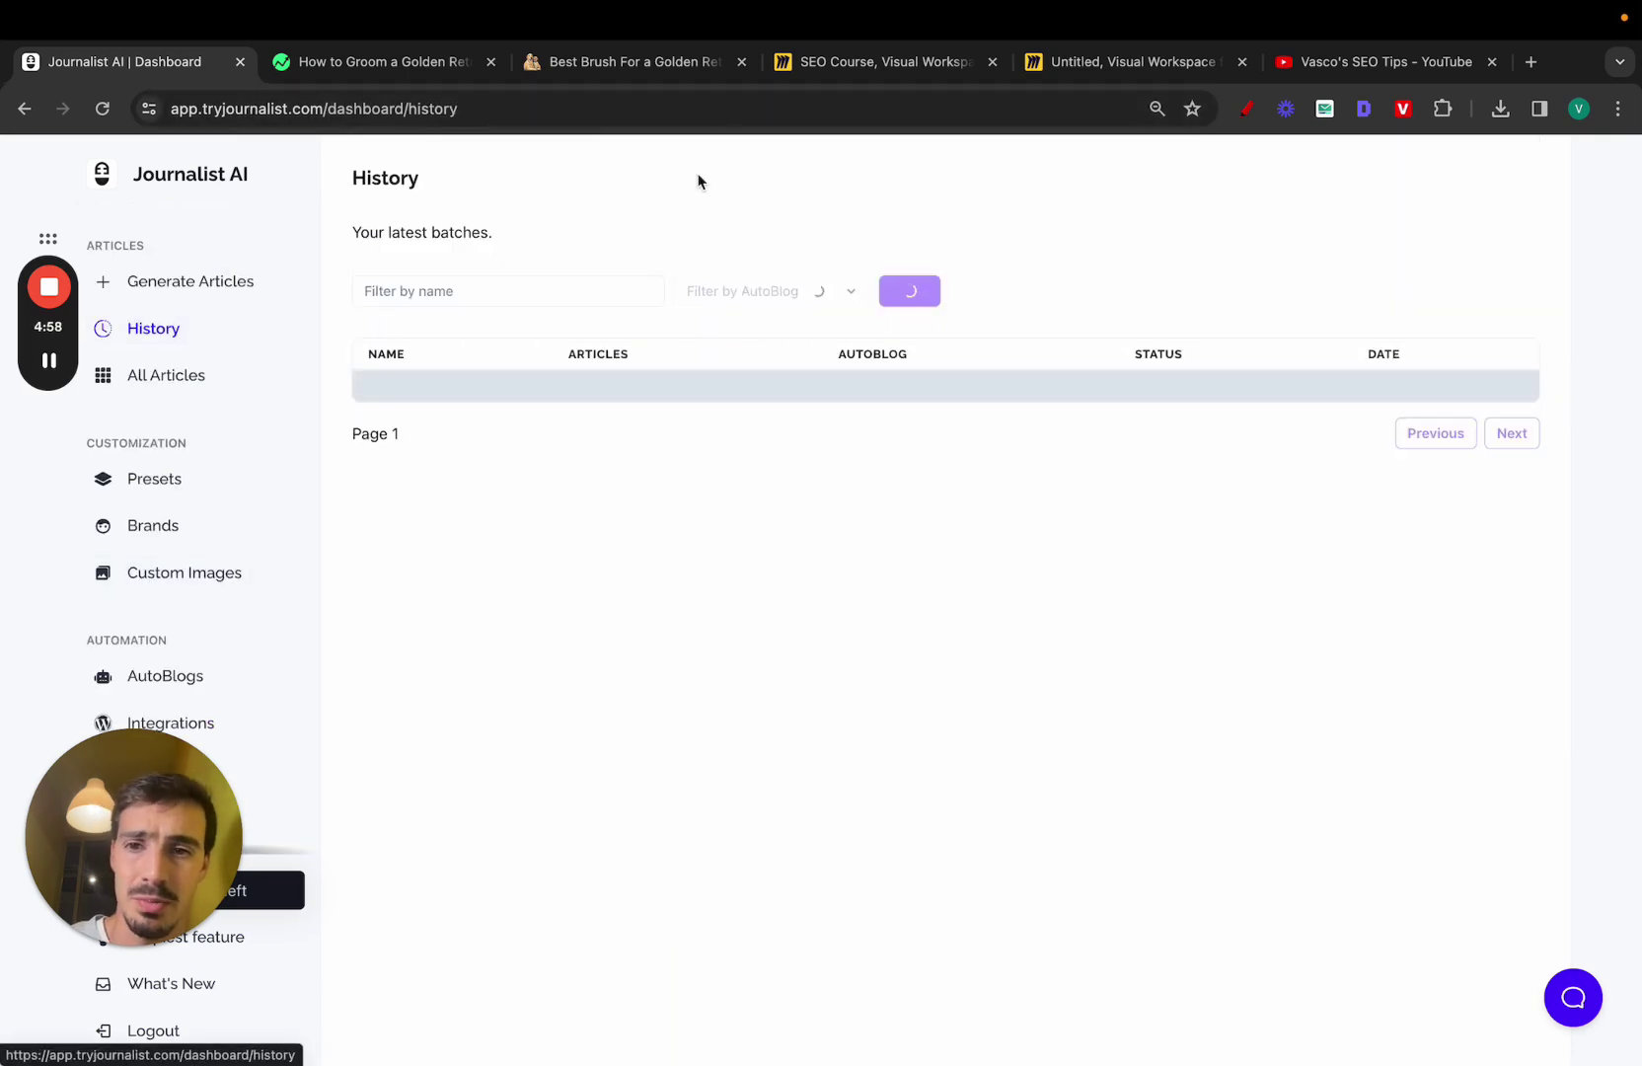
click(580, 65)
click(393, 63)
scroll(453, 417, down, 3)
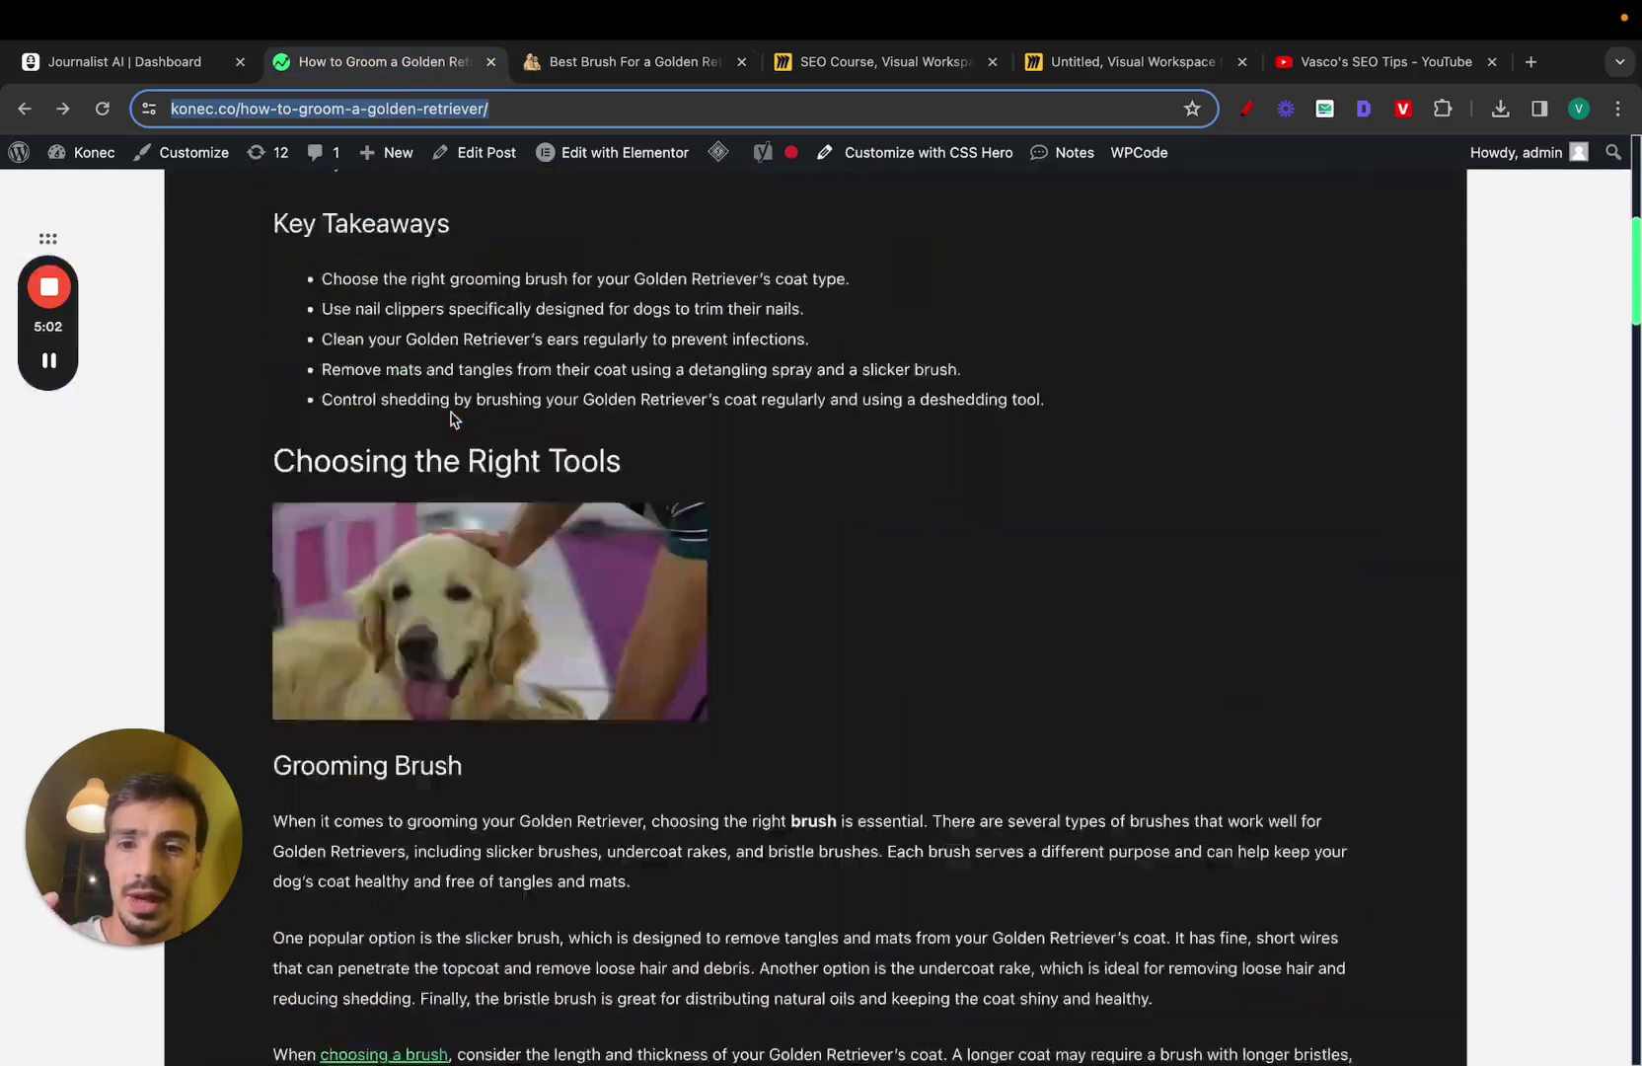
scroll(450, 419, down, 15)
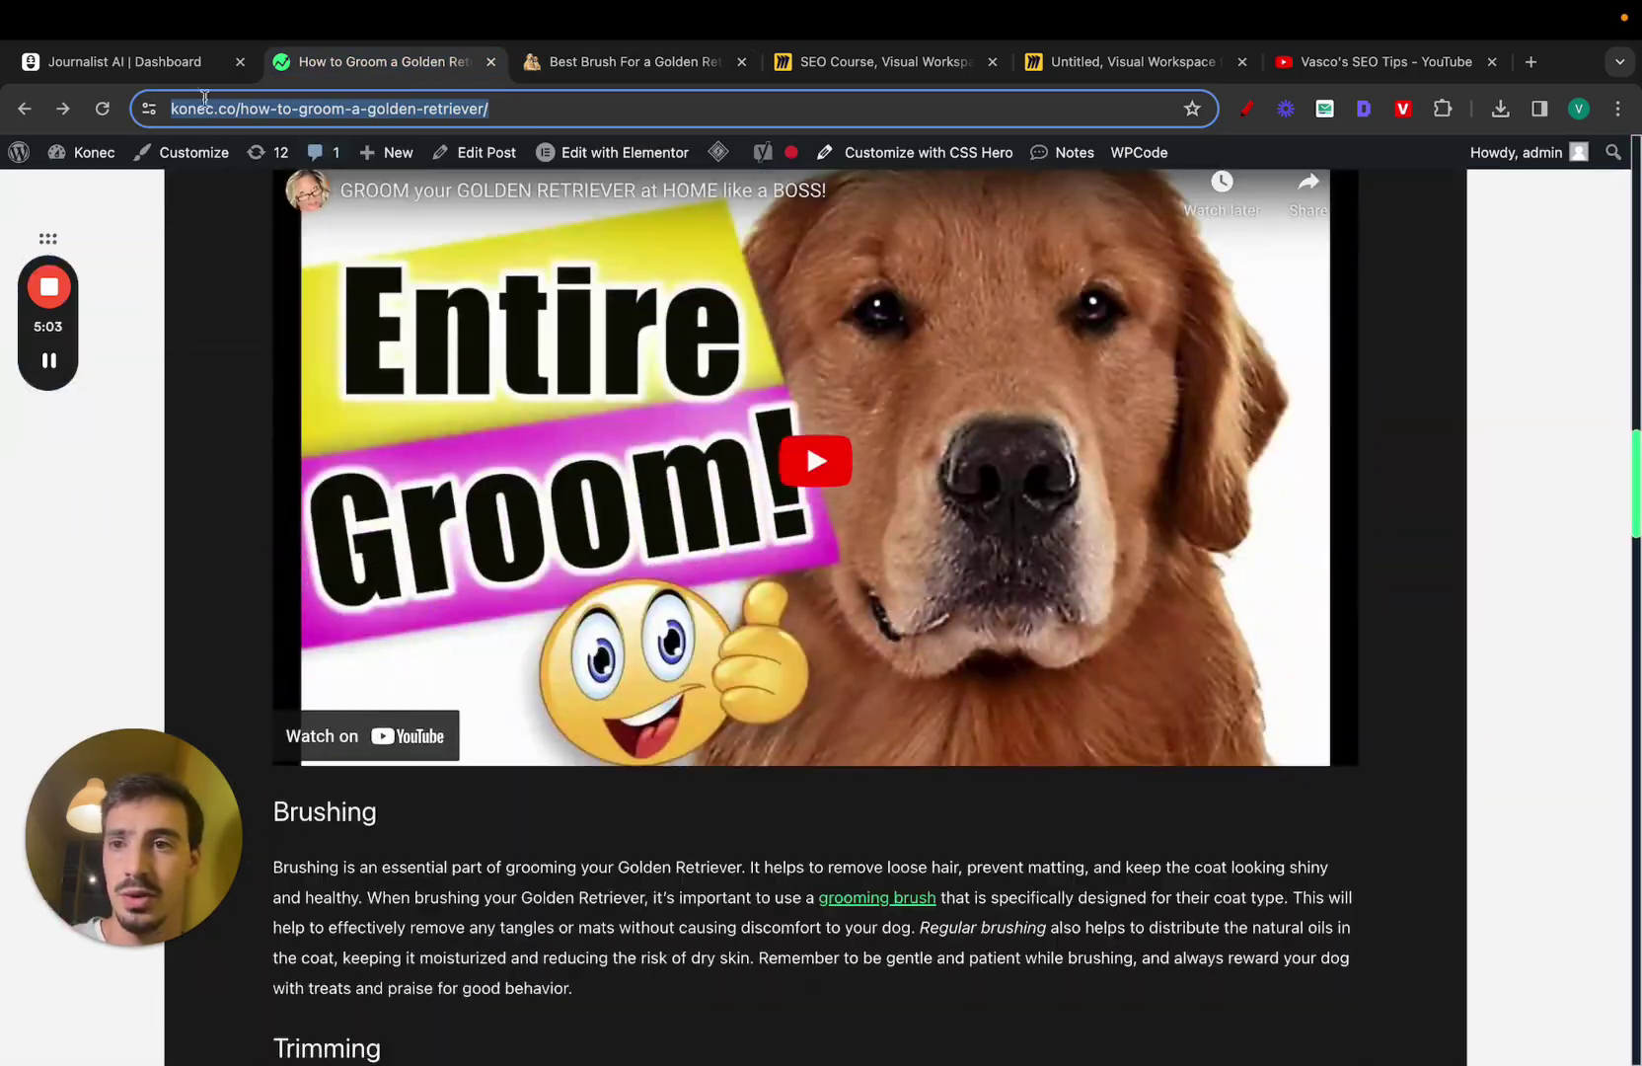
click(178, 67)
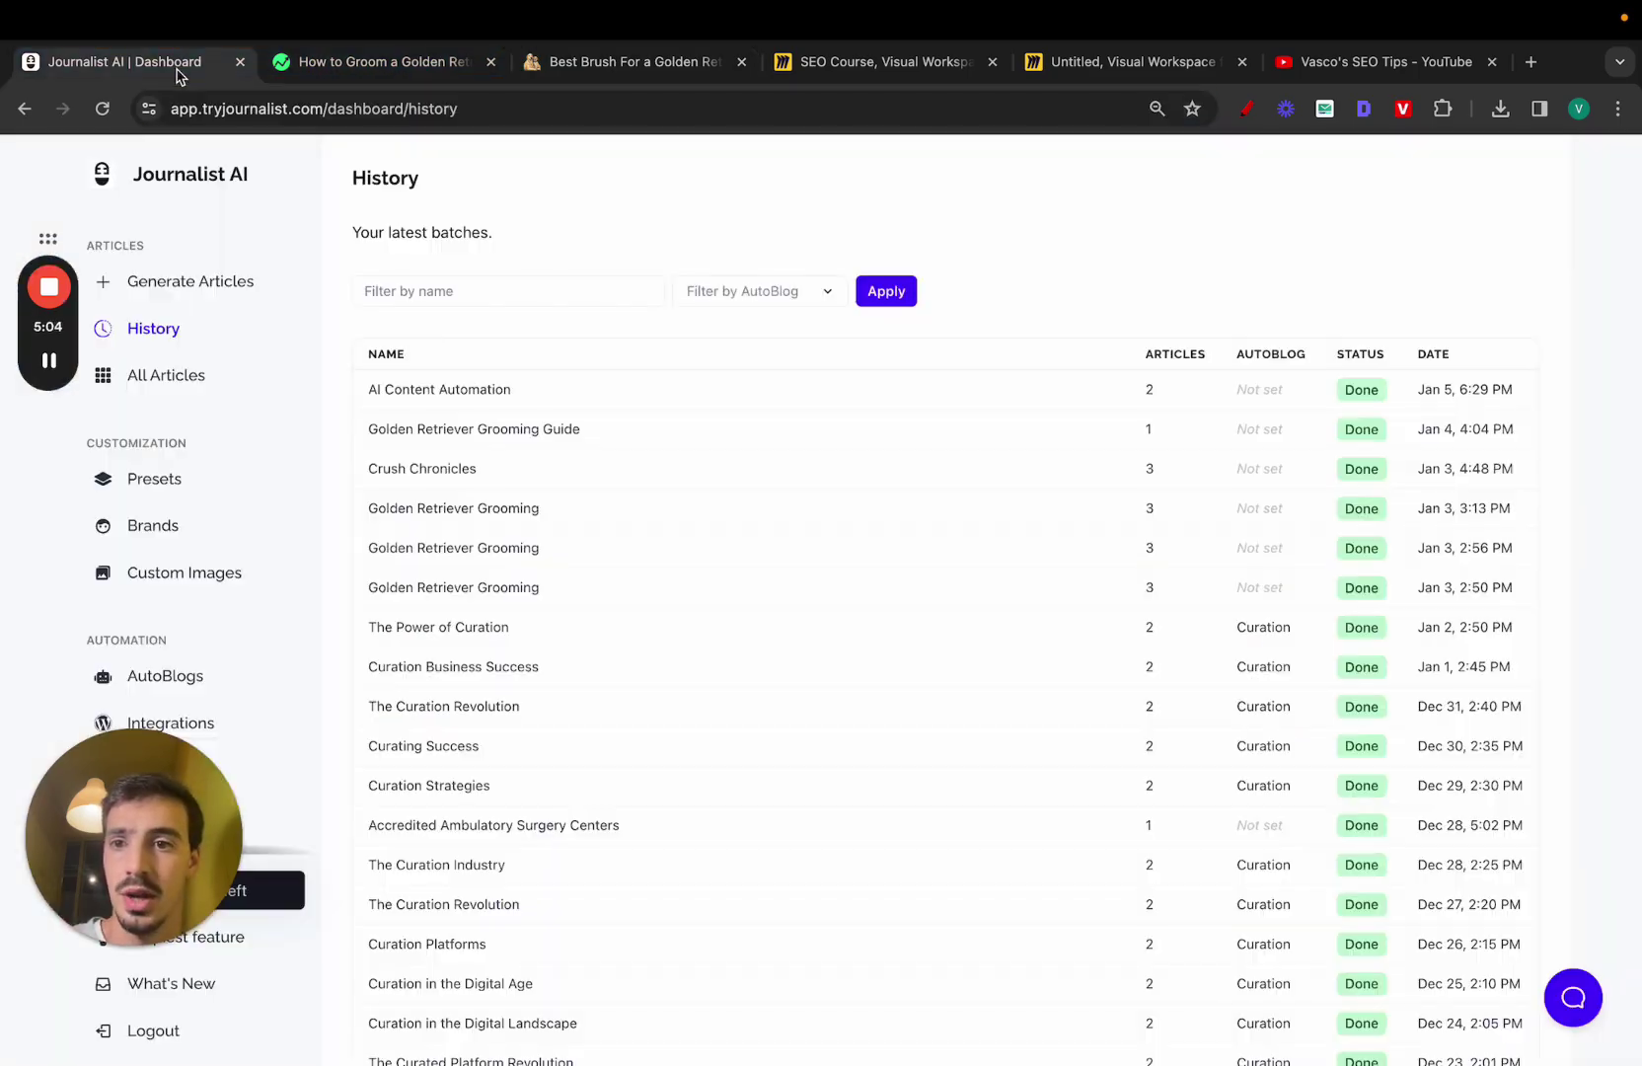
Step: In the article generation settings, enable Automate Youtube Videos
click(202, 289)
click(436, 342)
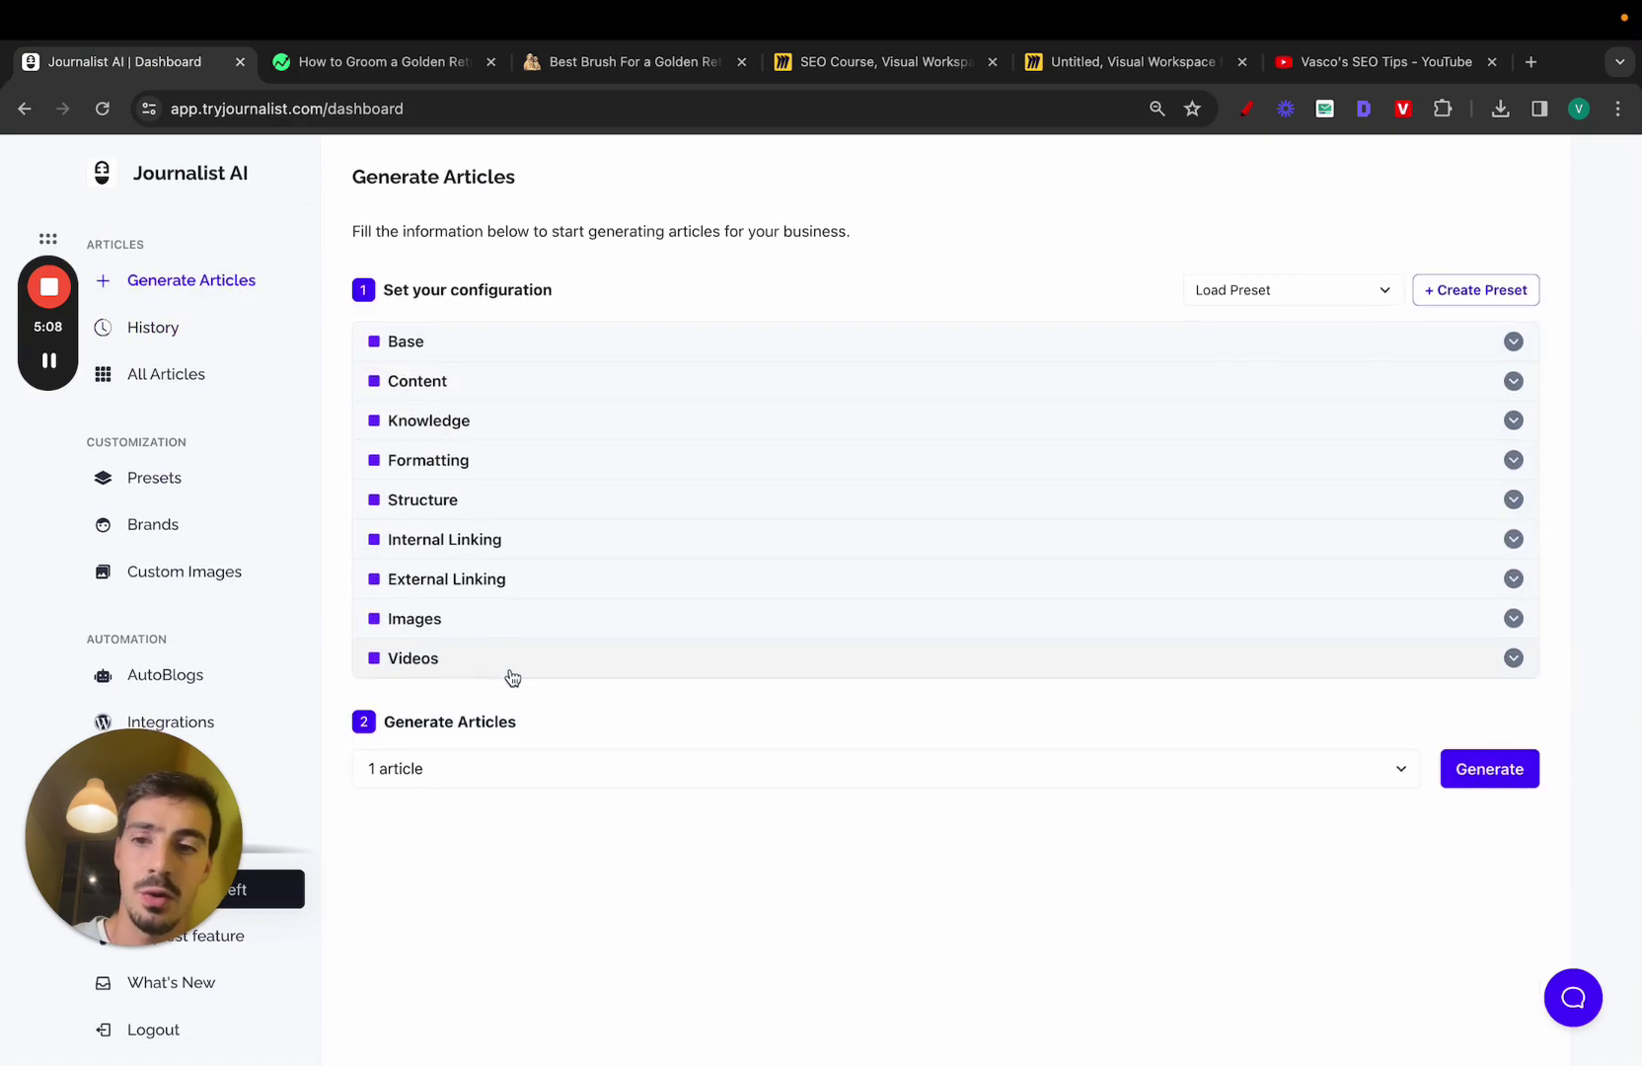
click(505, 671)
scroll(505, 674, down, 1)
click(384, 635)
Step: Set the image provider to DALLE-3 Images with featured and in-article images enabled
click(419, 614)
scroll(427, 606, down, 3)
click(513, 373)
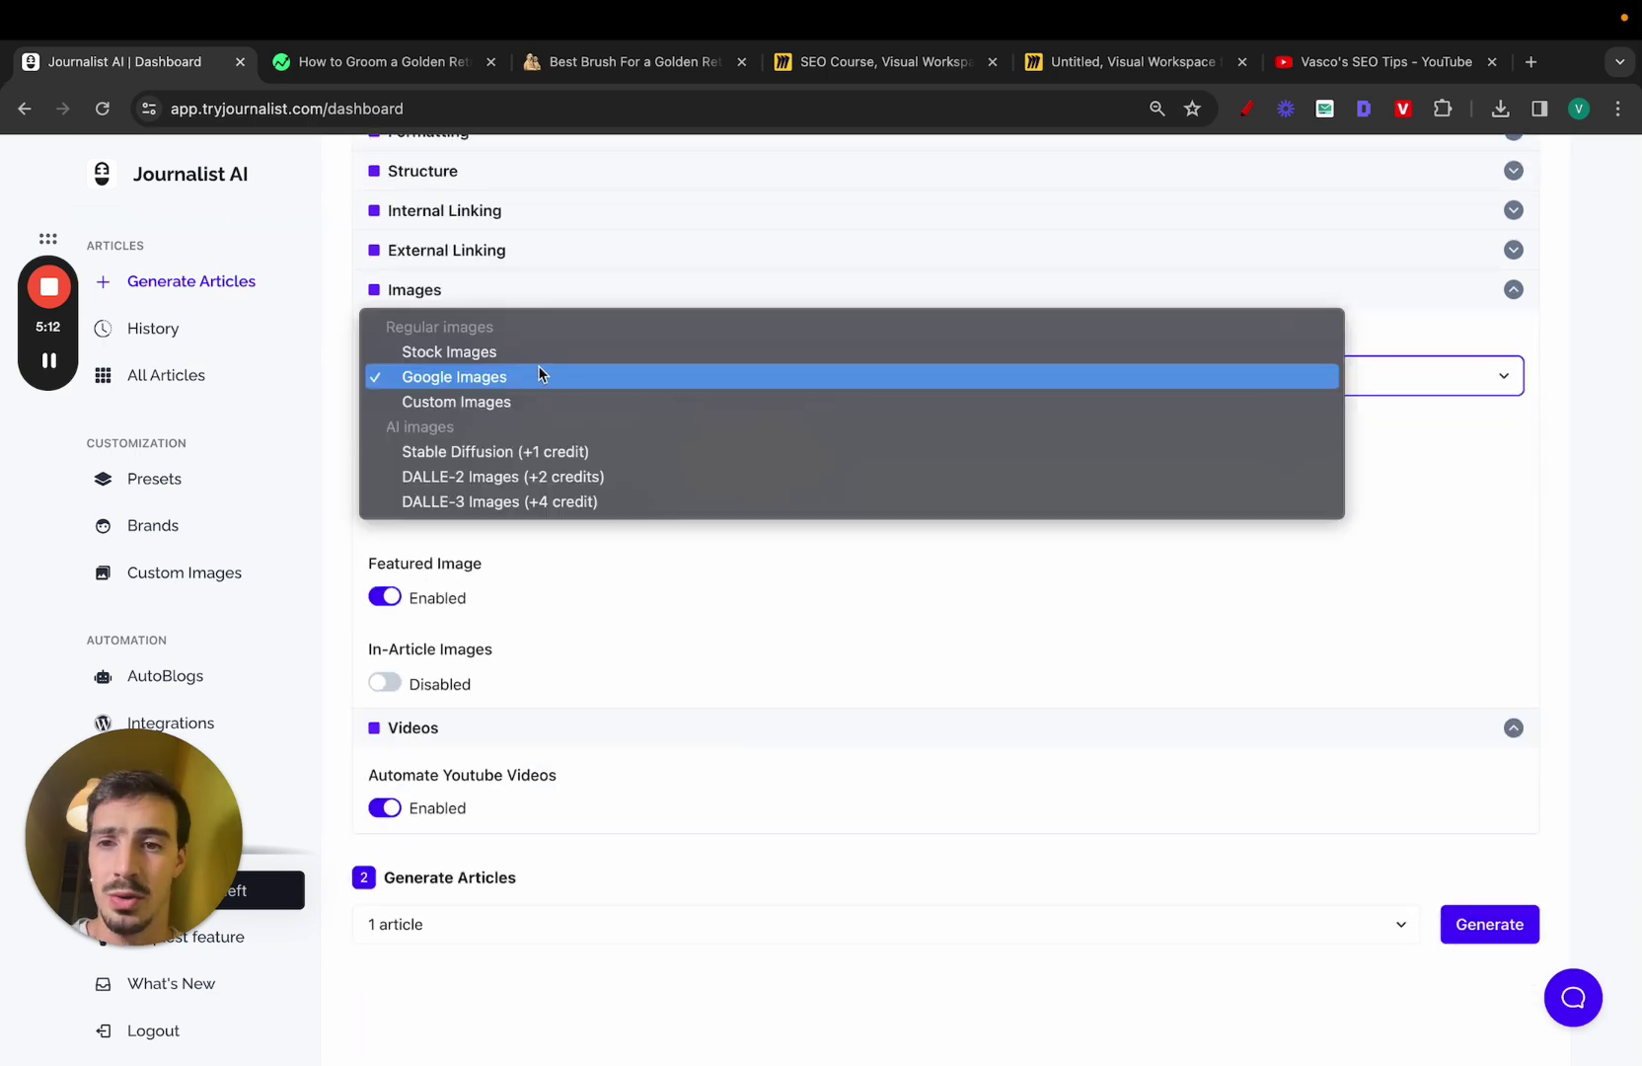
click(520, 499)
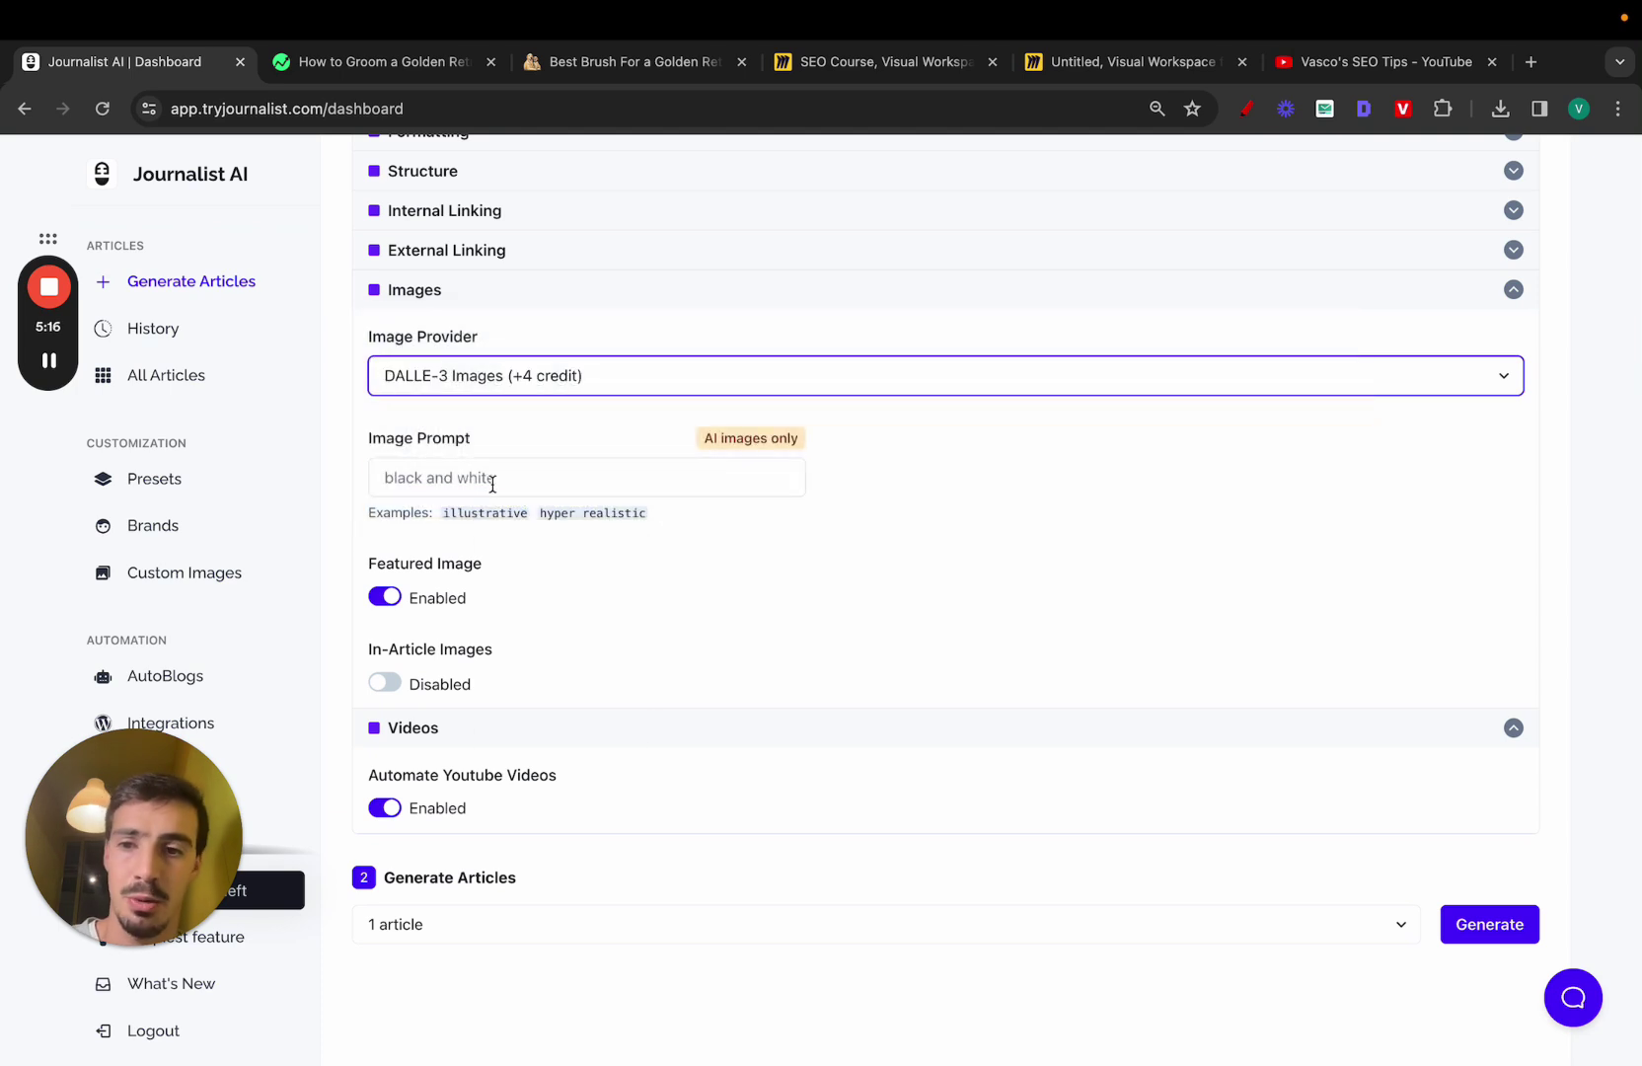
click(492, 479)
click(378, 599)
click(385, 598)
click(386, 685)
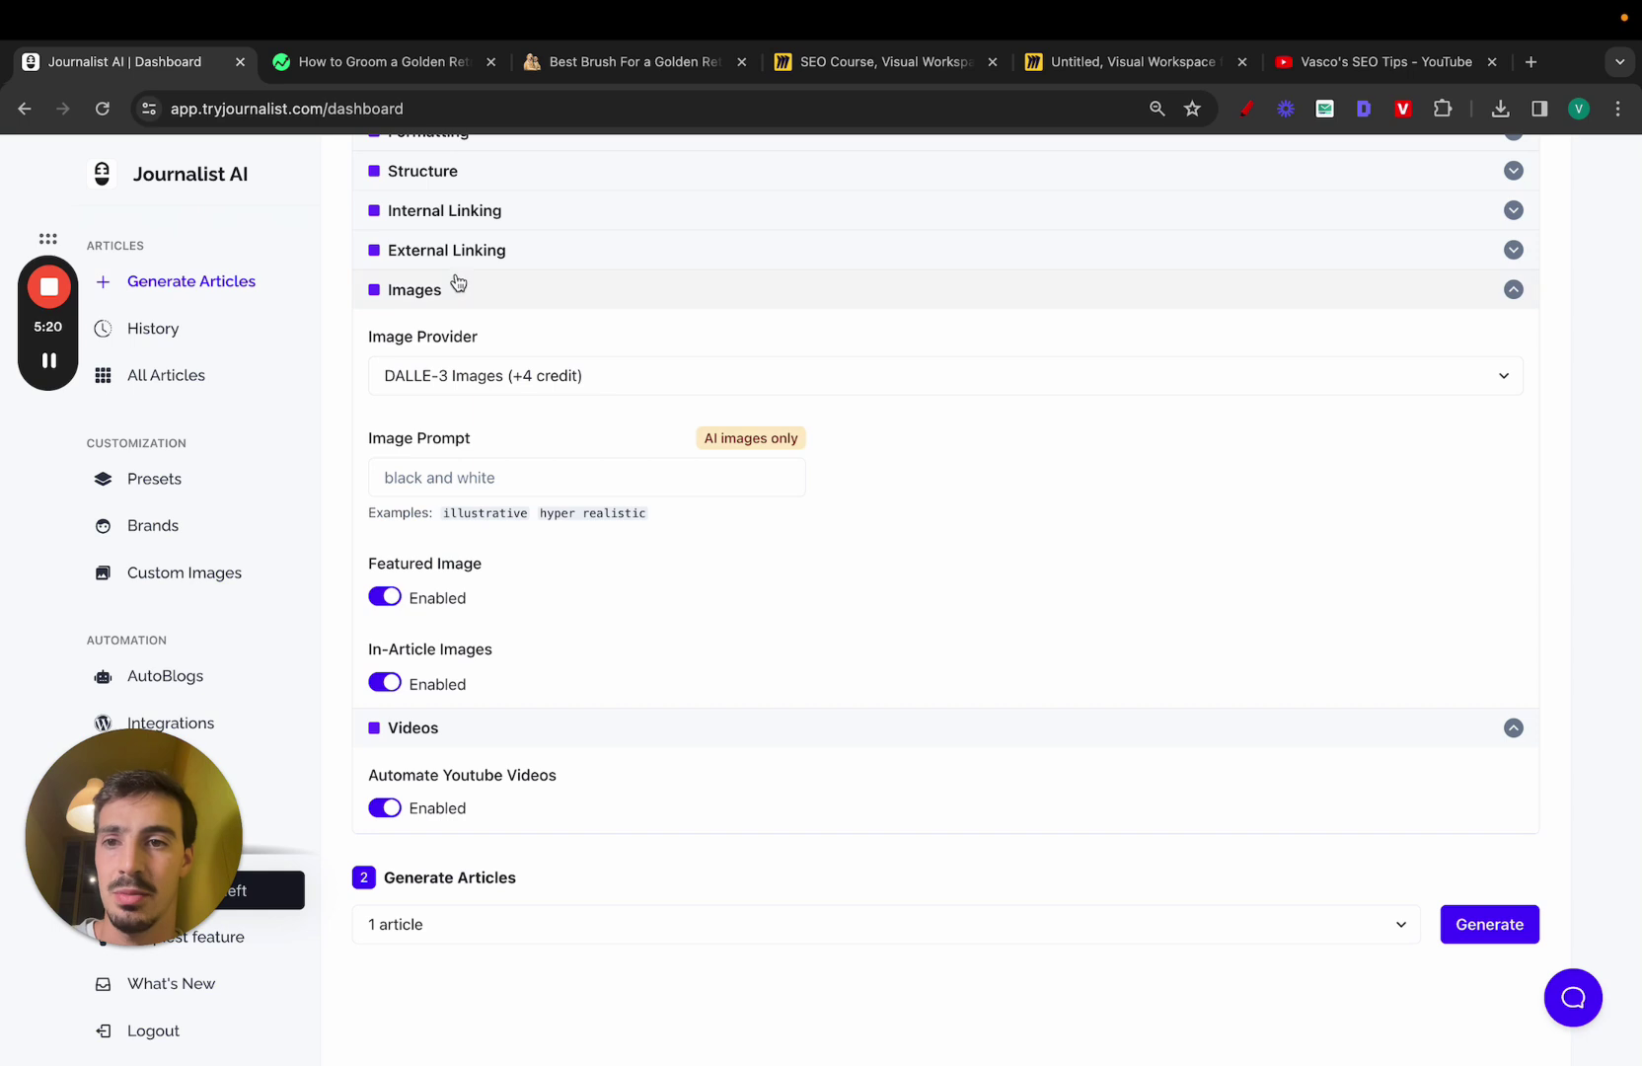
click(453, 285)
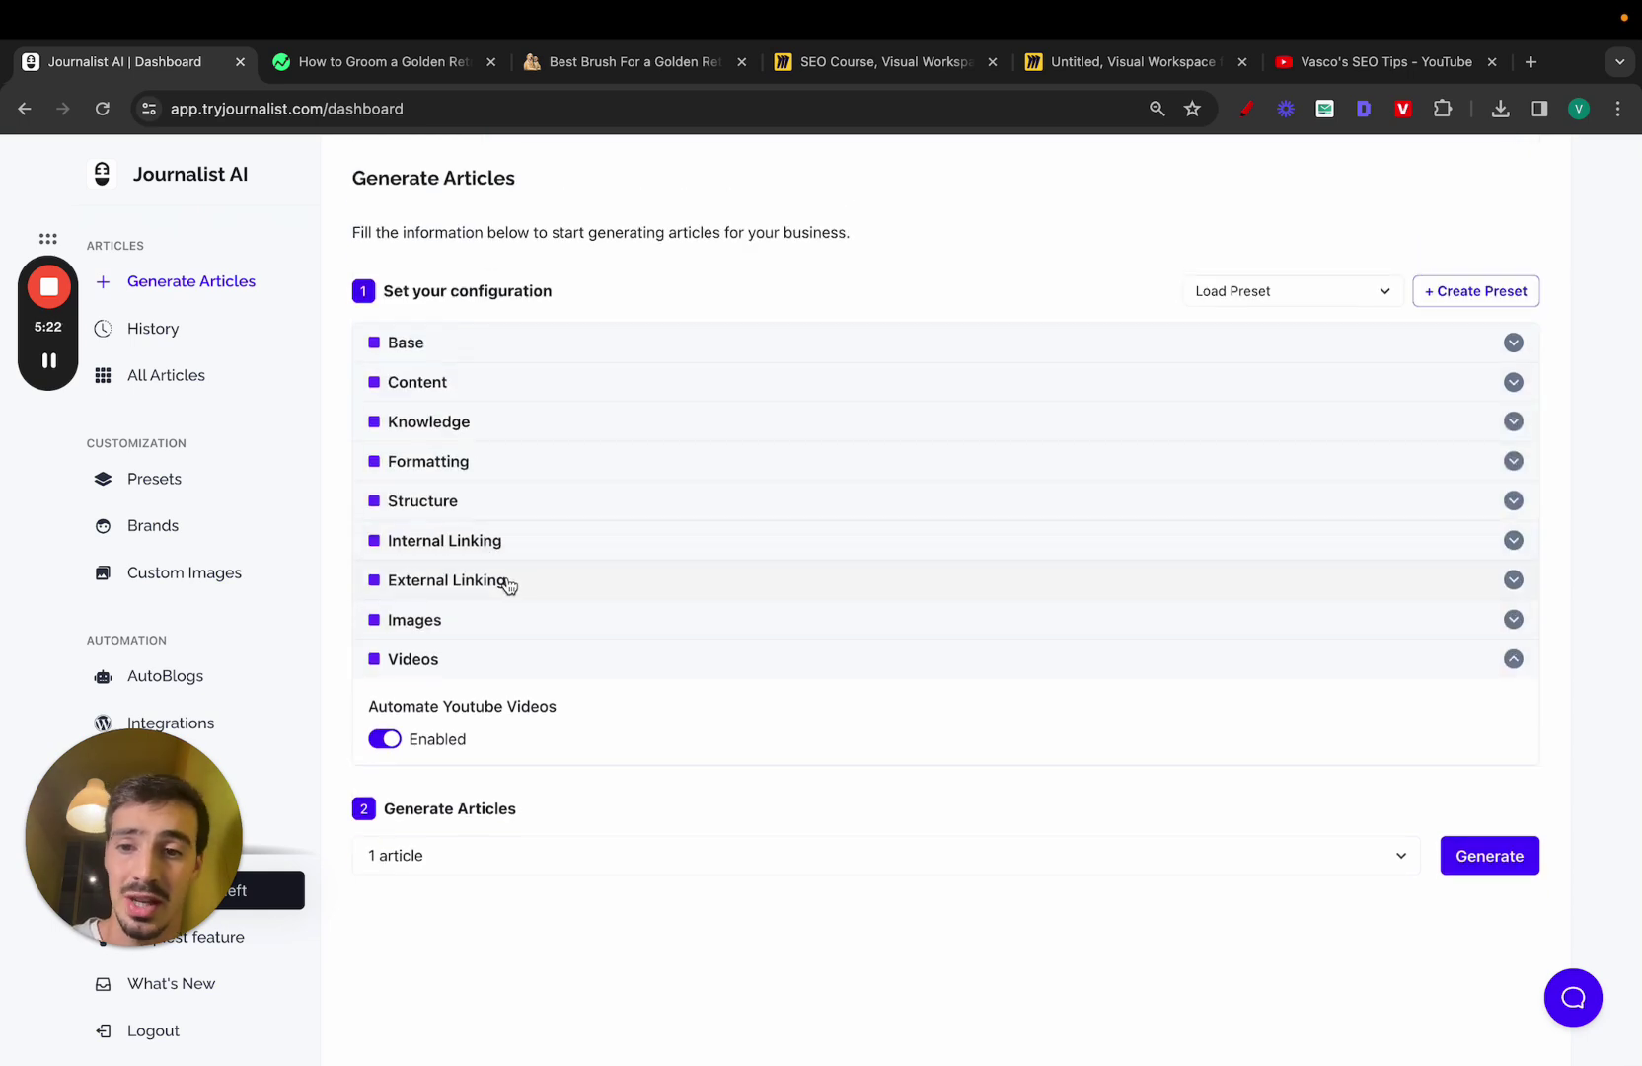
Step: Add the biscuitsandbath.com sitemap under Internal Linking and preview the links it provides
click(493, 541)
scroll(498, 555, down, 2)
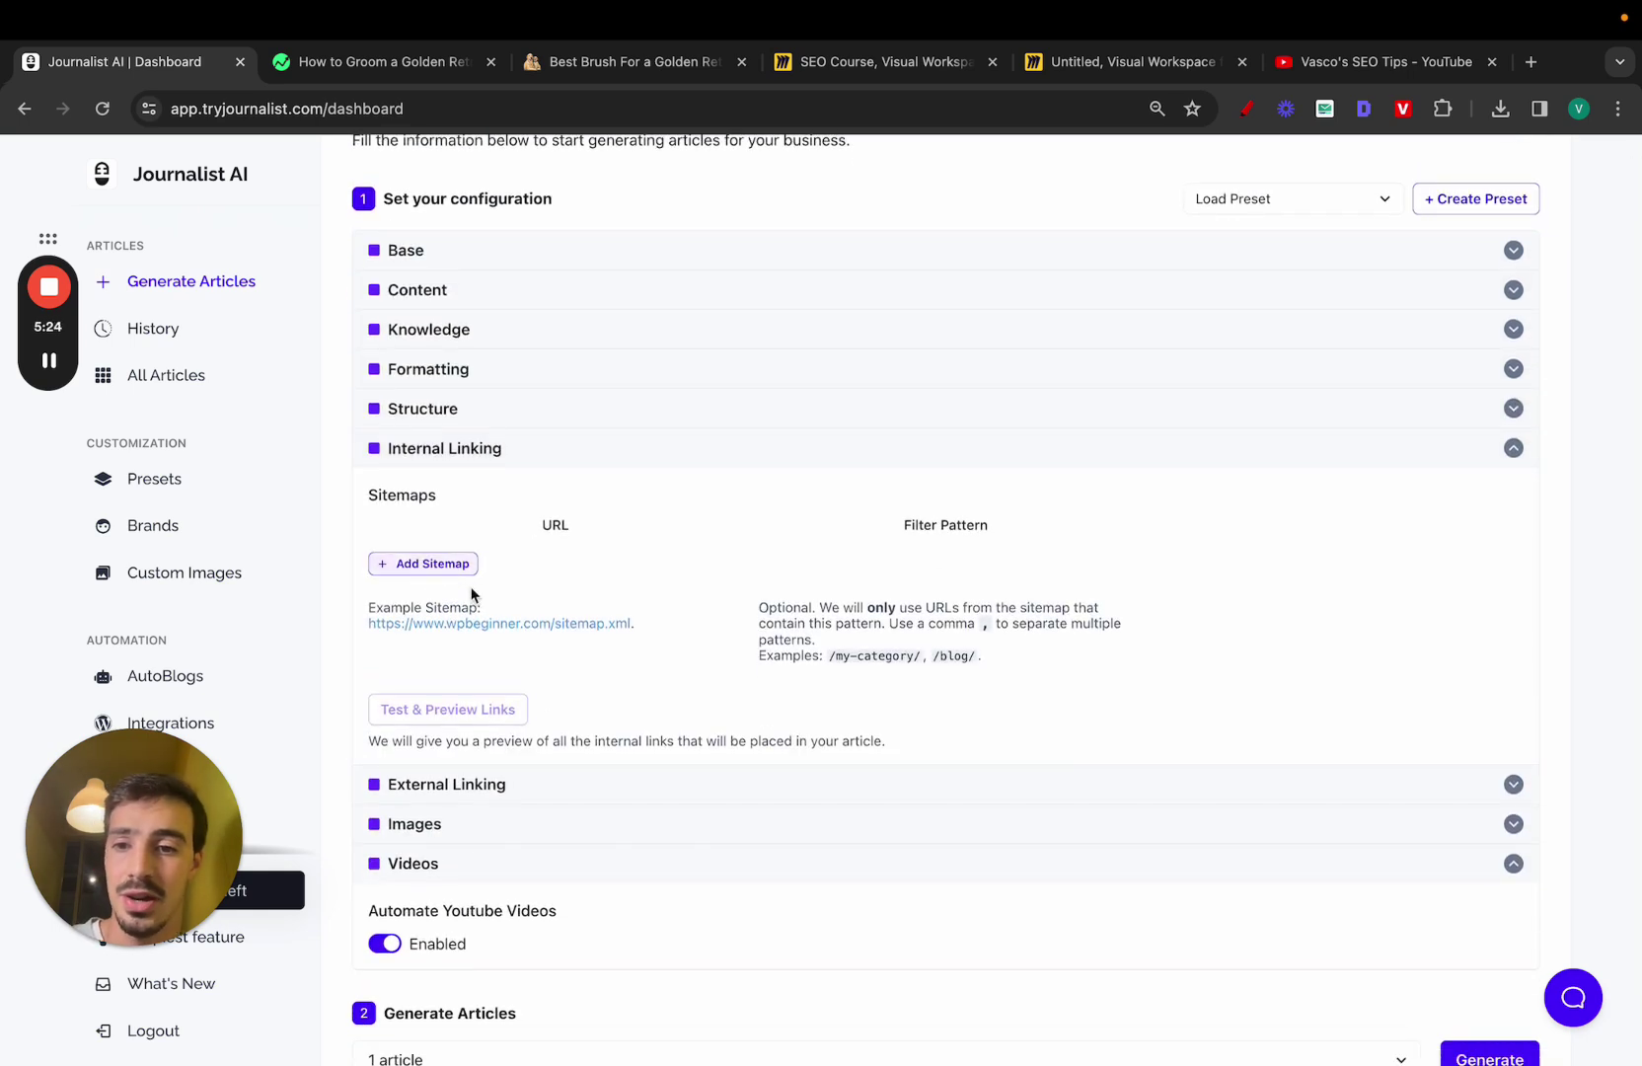
click(454, 564)
click(490, 566)
click(575, 618)
click(447, 756)
scroll(446, 760, down, 3)
scroll(445, 760, down, 1)
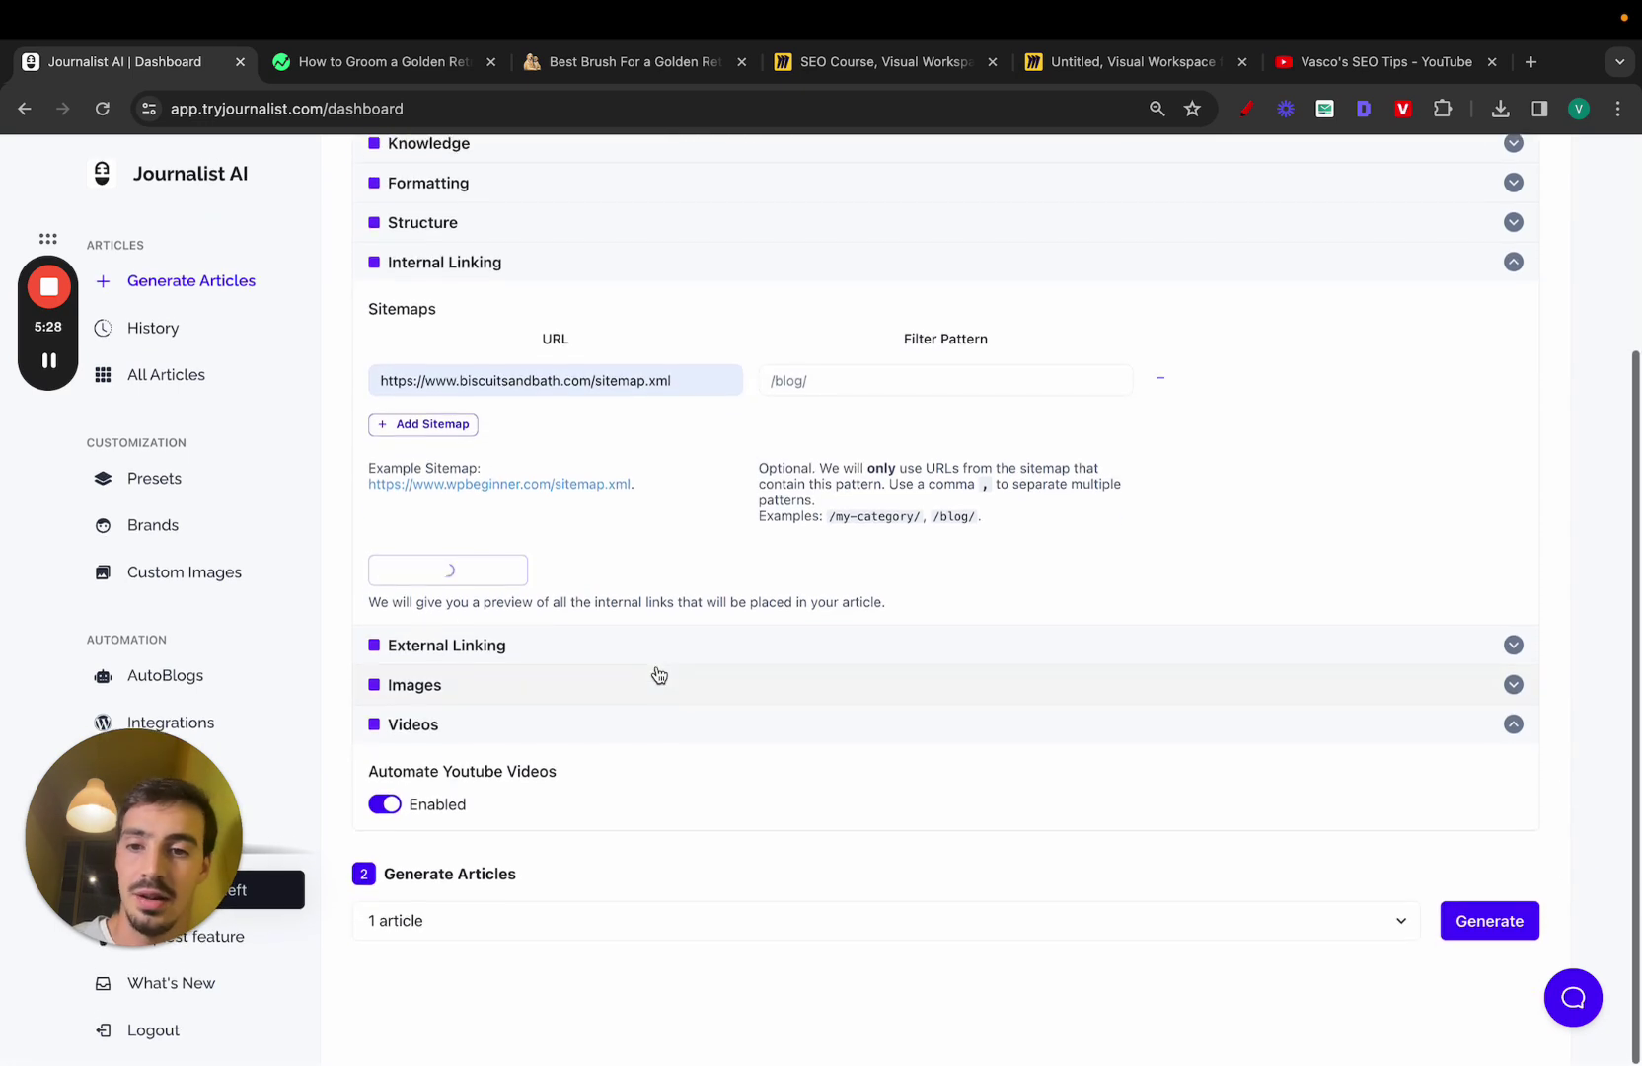
Step: Sketch red annotations showing how sitemap links land in article text, then clear them
click(1246, 108)
mouse_move(953, 241)
mouse_down()
mouse_move(1330, 773)
mouse_move(1206, 263)
mouse_up()
mouse_move(1051, 242)
mouse_down()
mouse_move(994, 238)
mouse_move(1056, 409)
mouse_move(1095, 284)
mouse_up()
drag(1009, 437, 1271, 436)
drag(1061, 499, 1251, 498)
drag(1010, 564, 1097, 564)
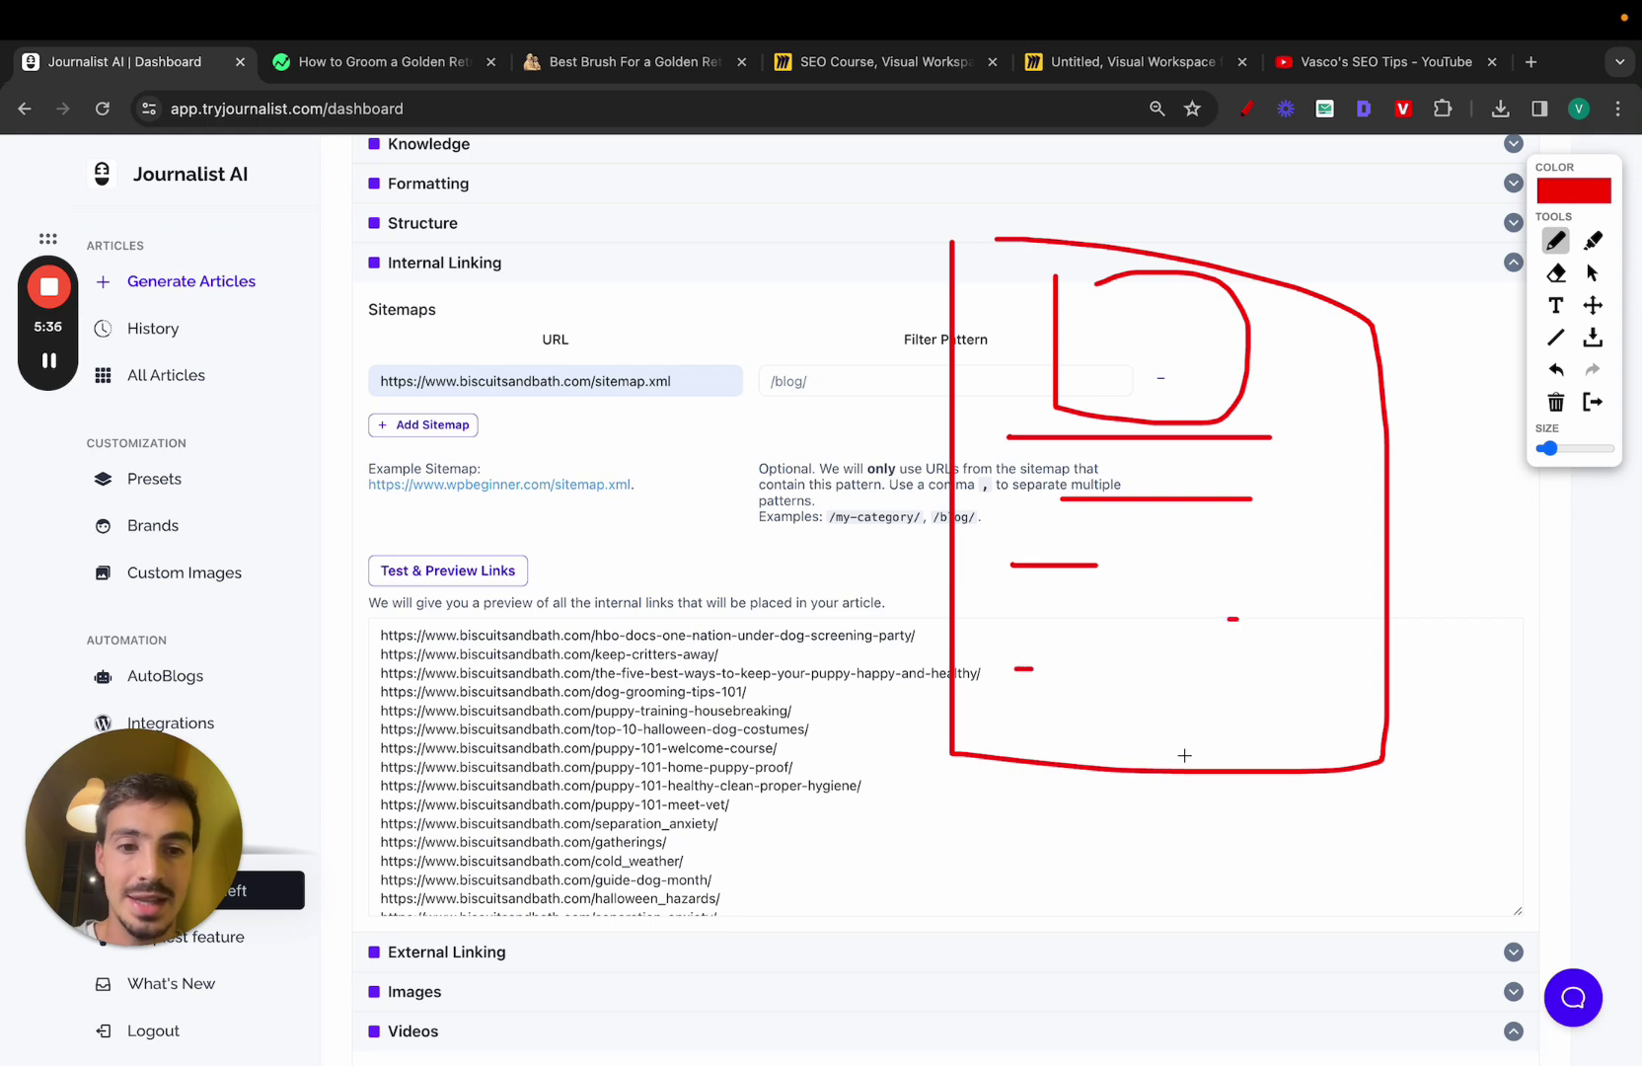
drag(1039, 667, 806, 567)
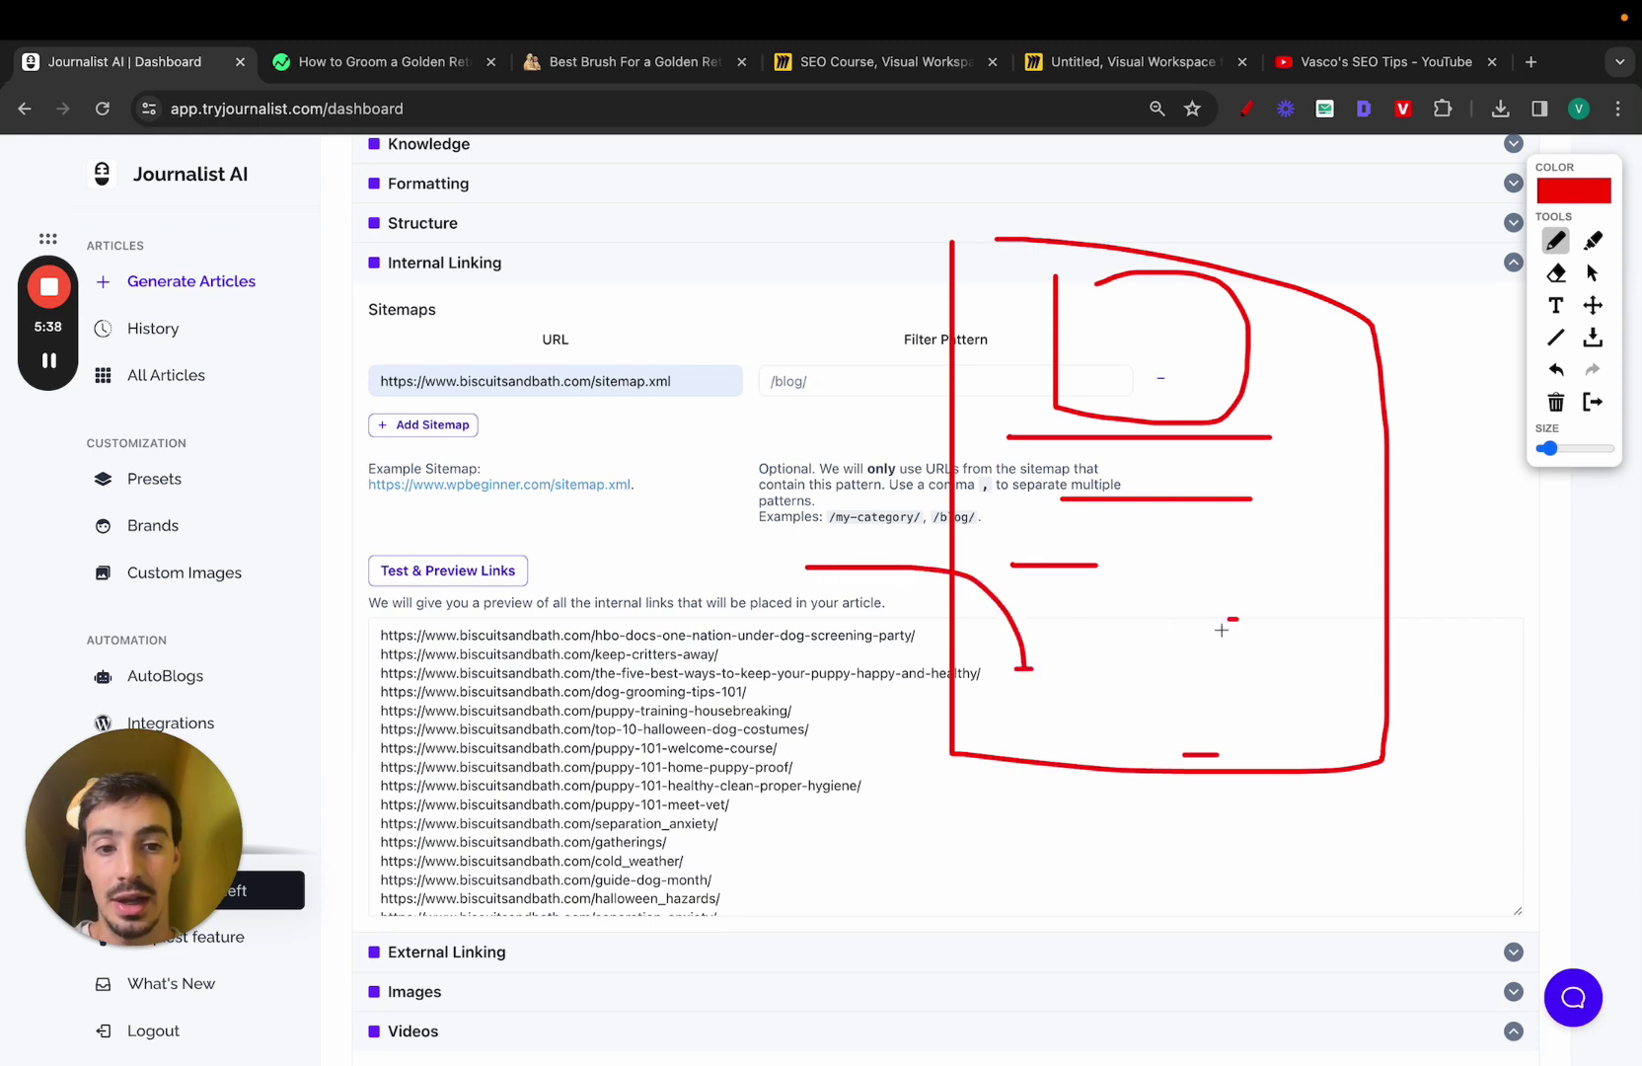
drag(1222, 630, 1471, 502)
mouse_move(1213, 751)
mouse_down()
mouse_move(1537, 815)
mouse_move(1537, 830)
mouse_up()
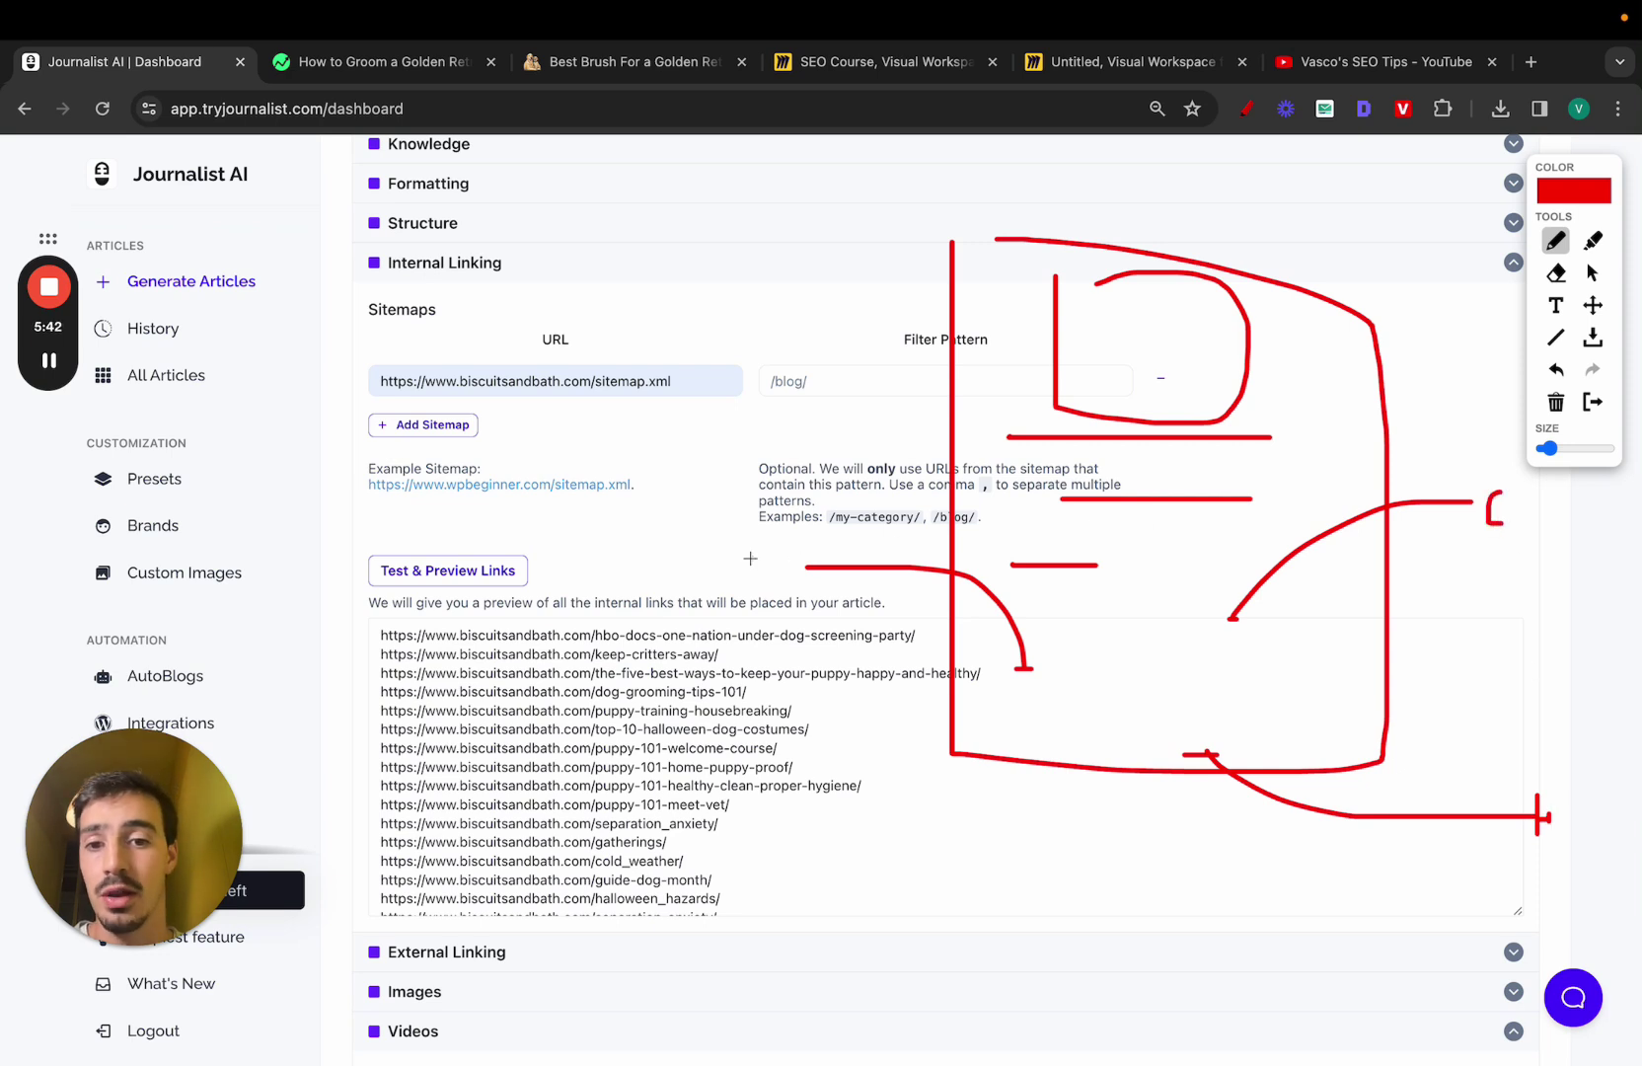
drag(750, 559, 753, 530)
drag(995, 485, 805, 410)
click(1588, 407)
Step: Keep the Filter Pattern as /blog/ and scroll through the link preview list
scroll(828, 706, down, 10)
click(841, 381)
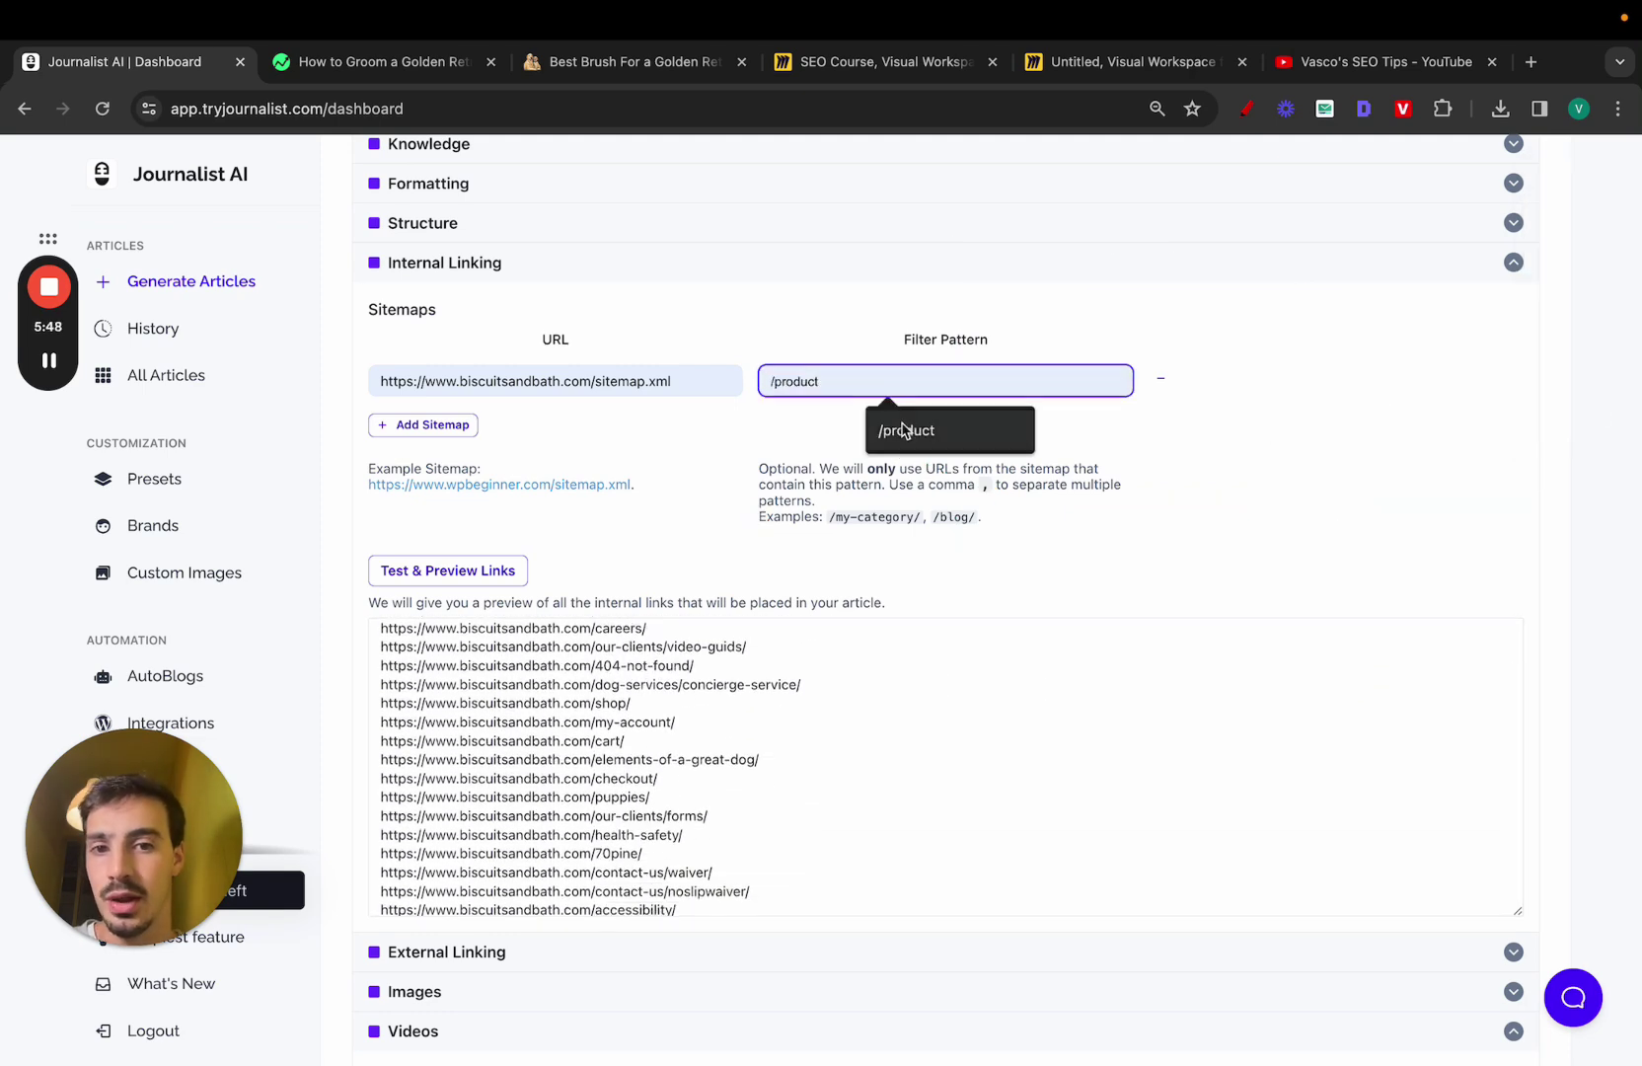
click(867, 428)
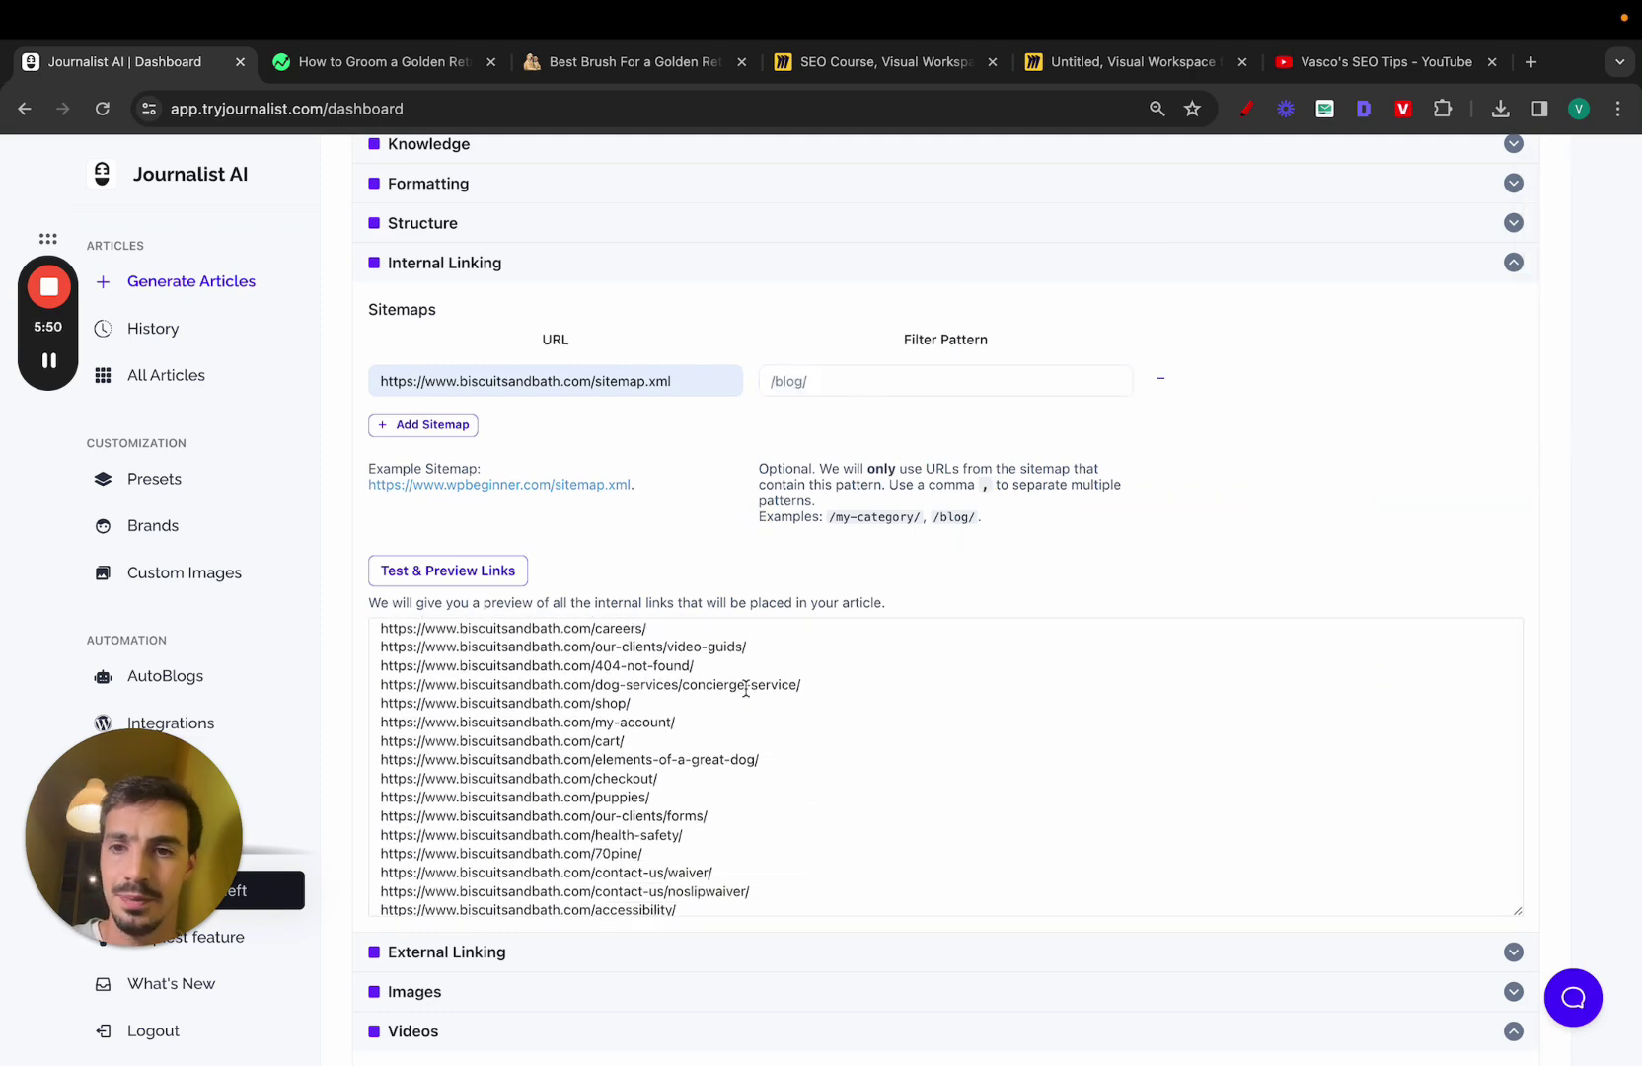
scroll(746, 688, down, 15)
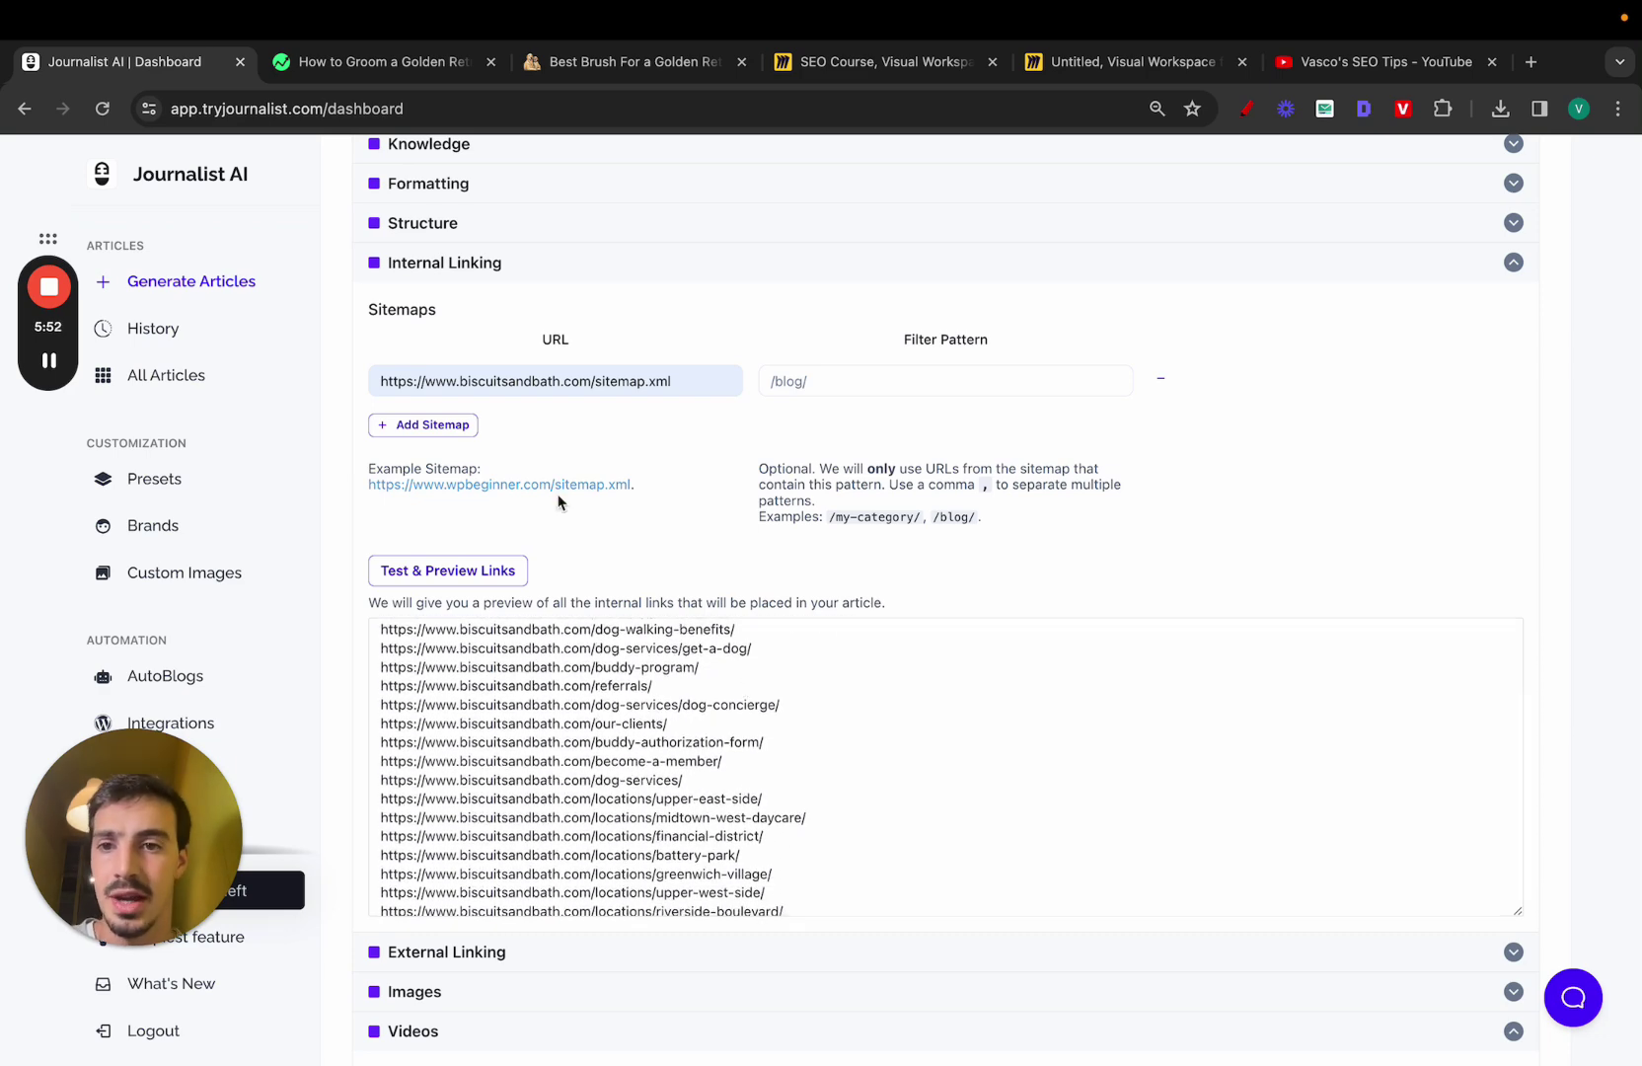
Step: Turn on Automatic External Links and mark the External Linking options with red annotations
click(485, 280)
click(486, 582)
click(388, 617)
click(1246, 108)
mouse_move(863, 296)
mouse_down()
mouse_move(931, 747)
mouse_move(937, 239)
mouse_up()
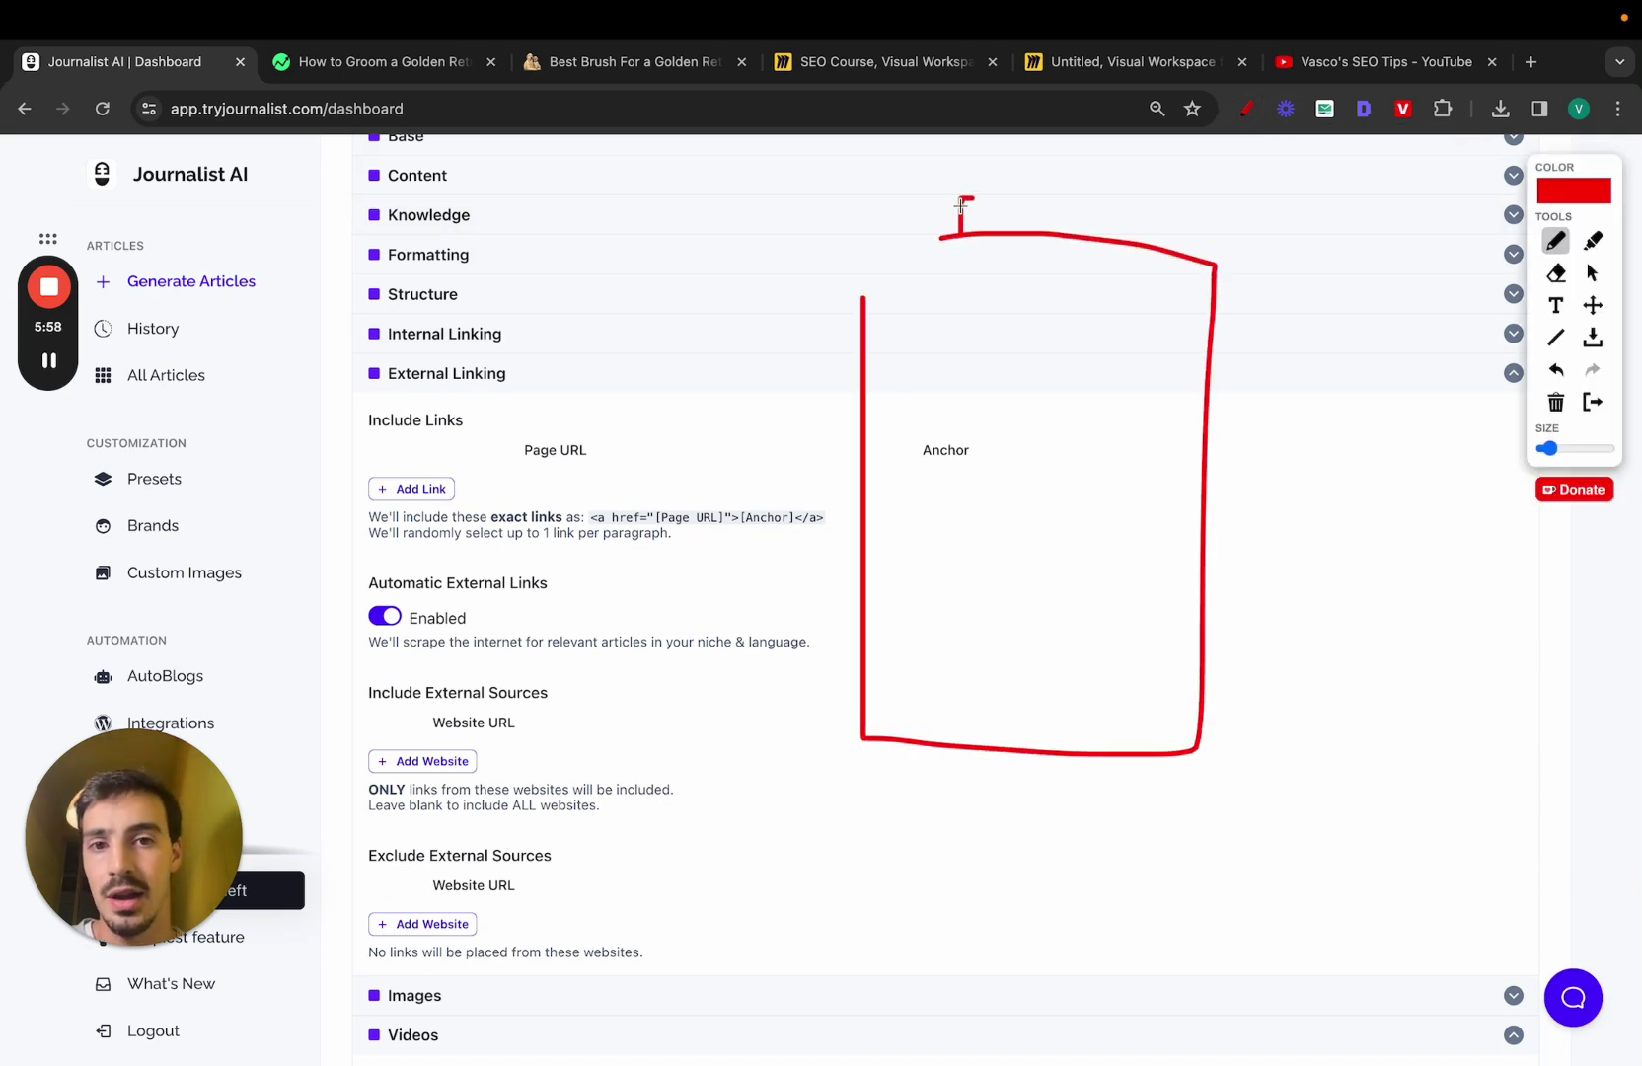
mouse_move(1037, 649)
mouse_down()
mouse_move(1093, 649)
mouse_move(1281, 554)
mouse_move(1289, 572)
mouse_up()
drag(1034, 407, 818, 375)
drag(947, 546, 819, 570)
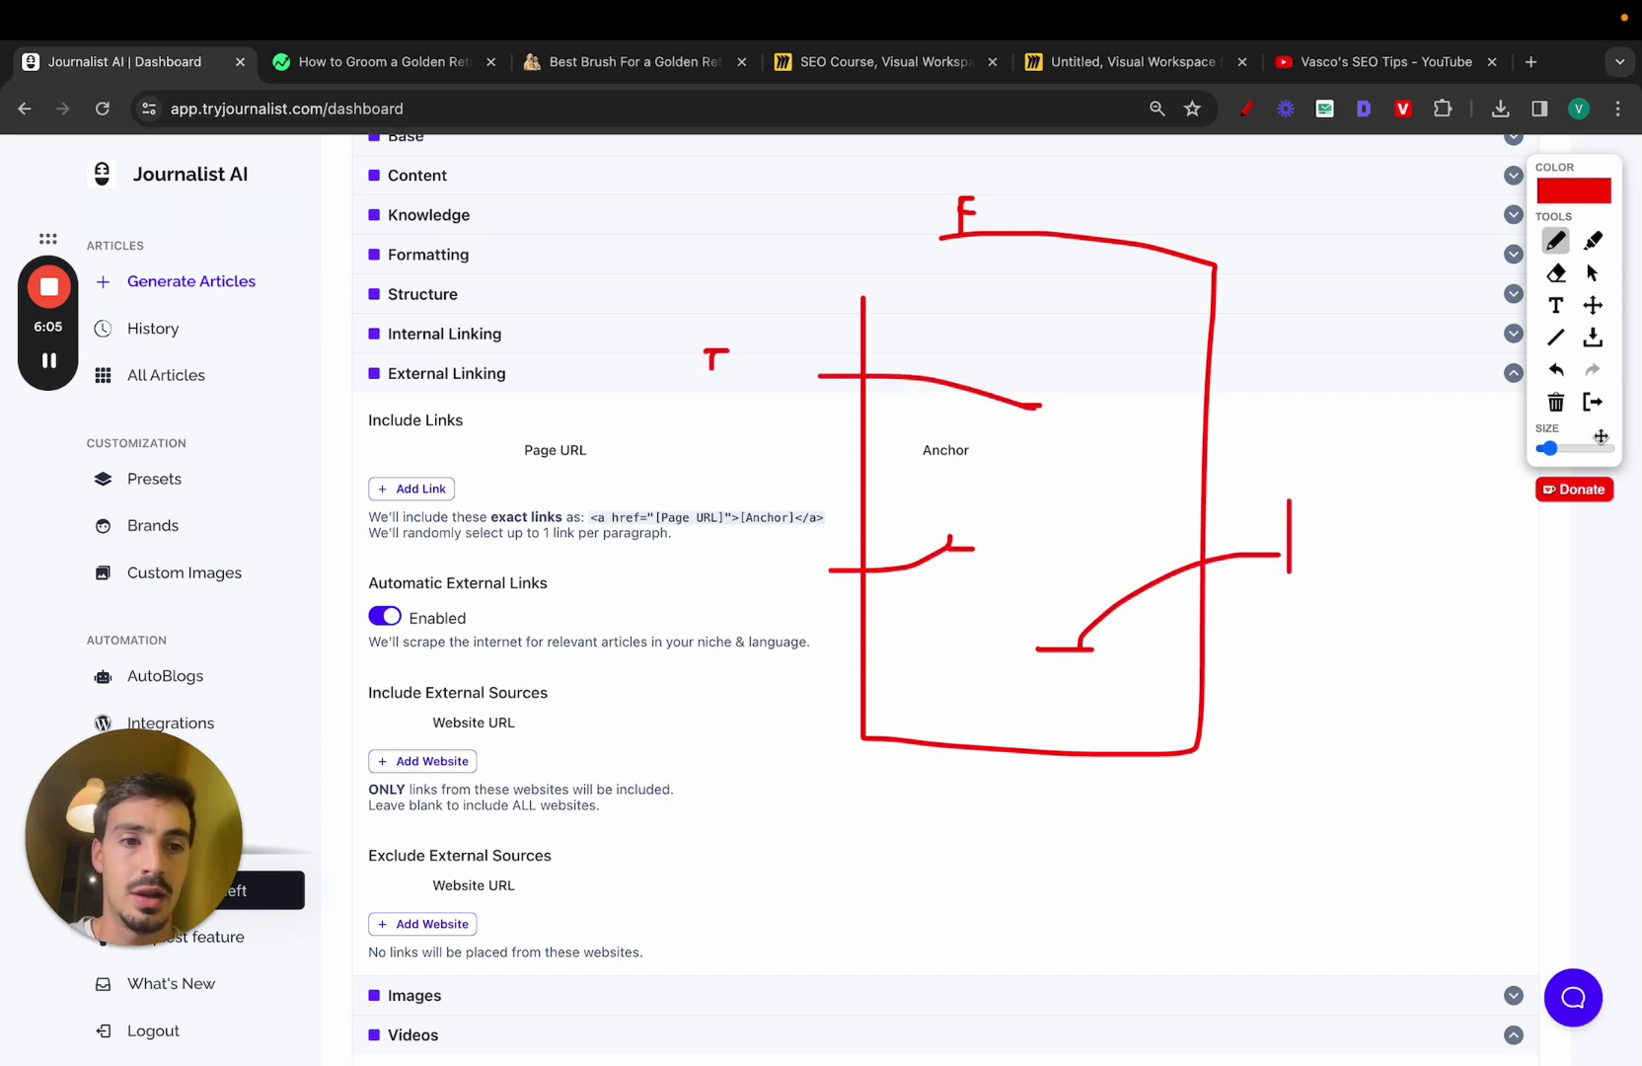
click(1591, 402)
Step: Enable Connect to Web in the Knowledge settings
click(541, 381)
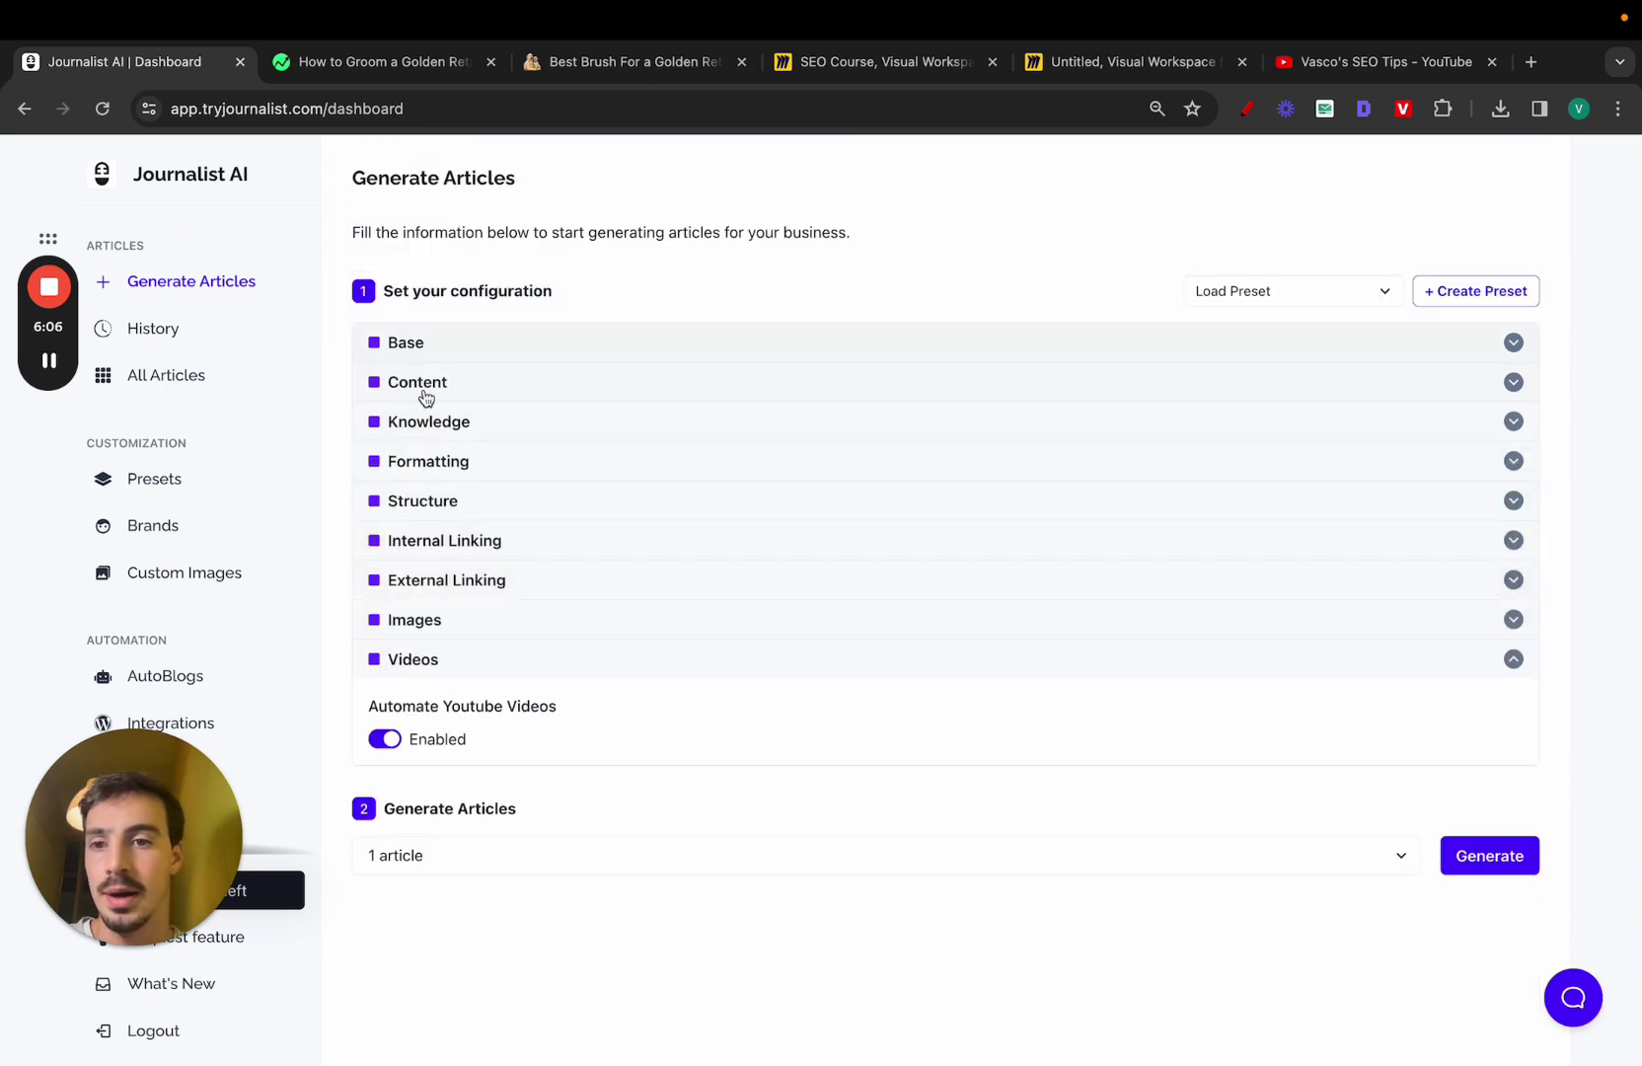
click(427, 501)
scroll(505, 637, down, 2)
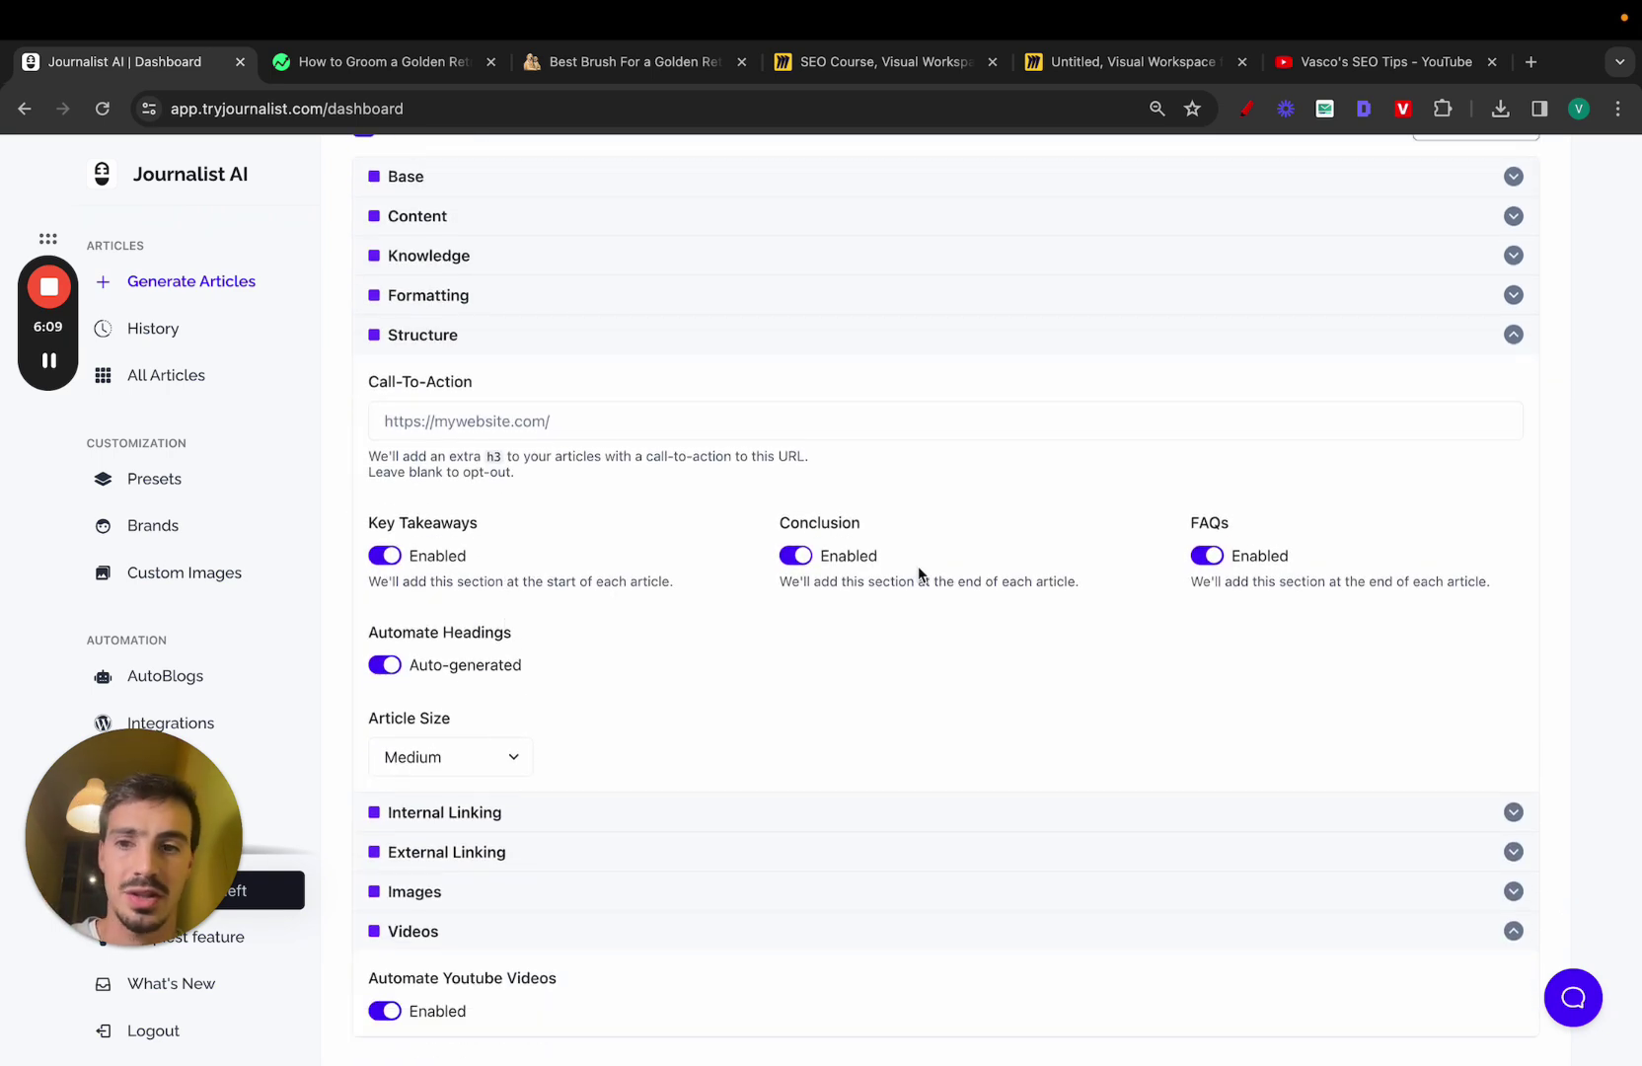
click(510, 306)
click(454, 256)
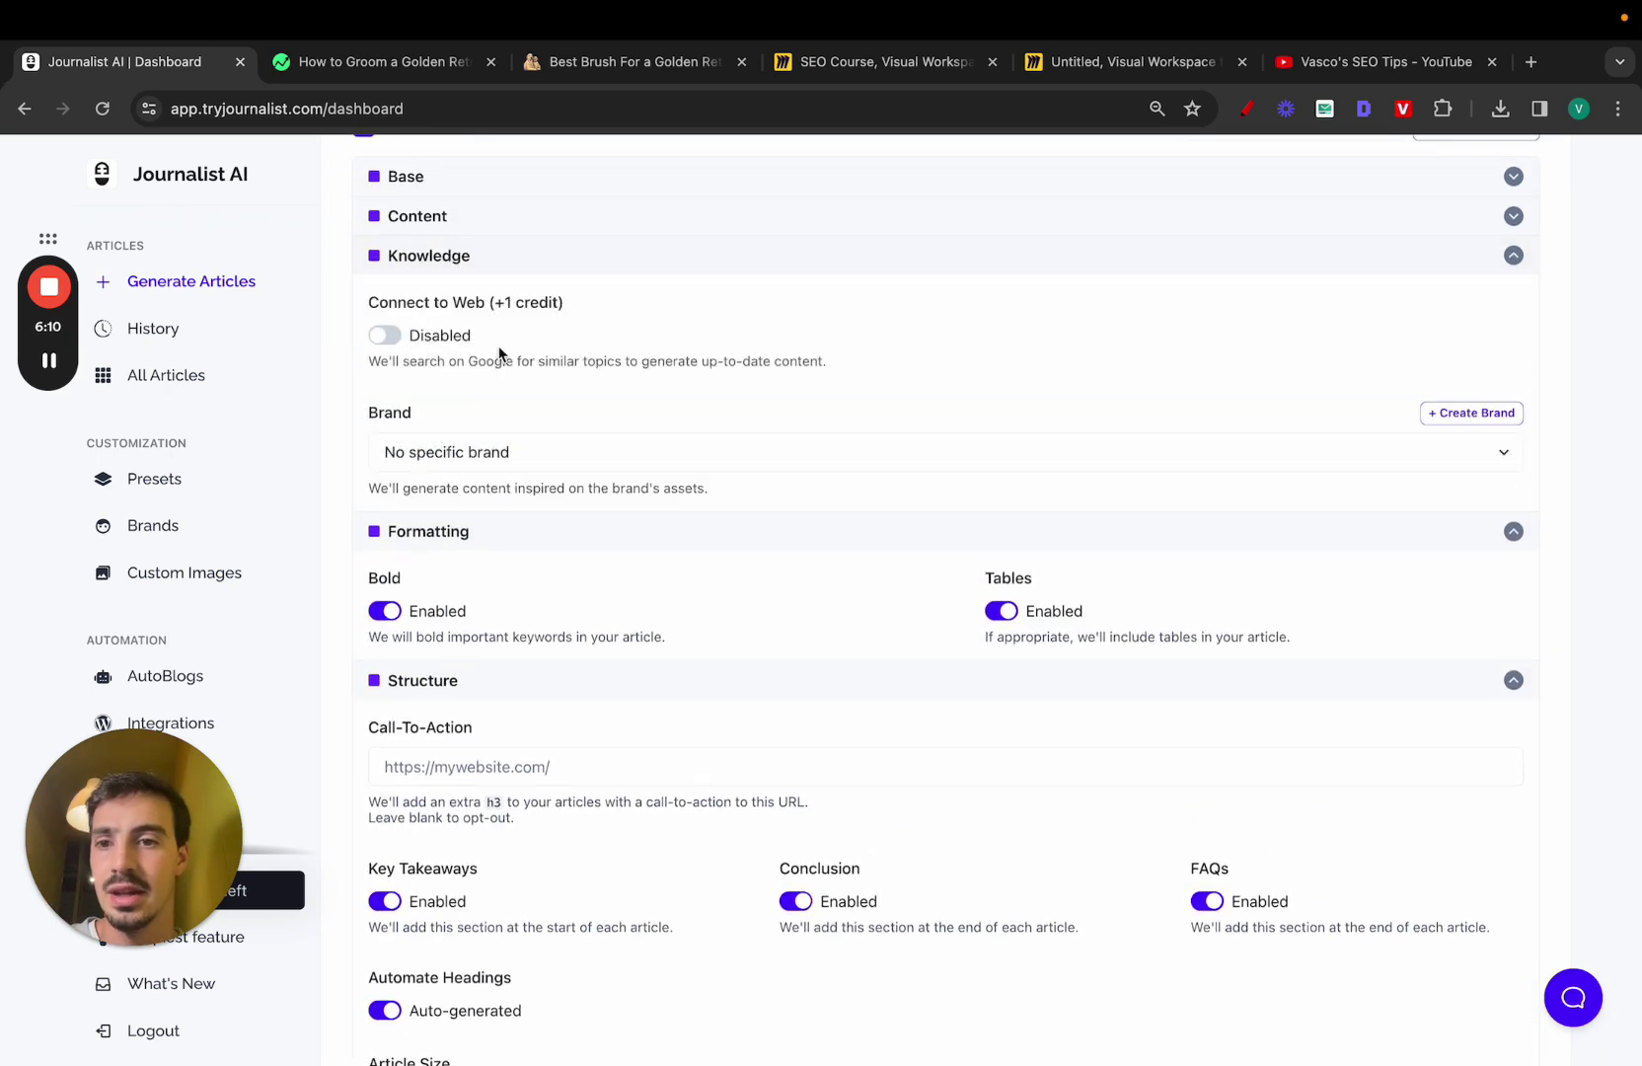
click(385, 336)
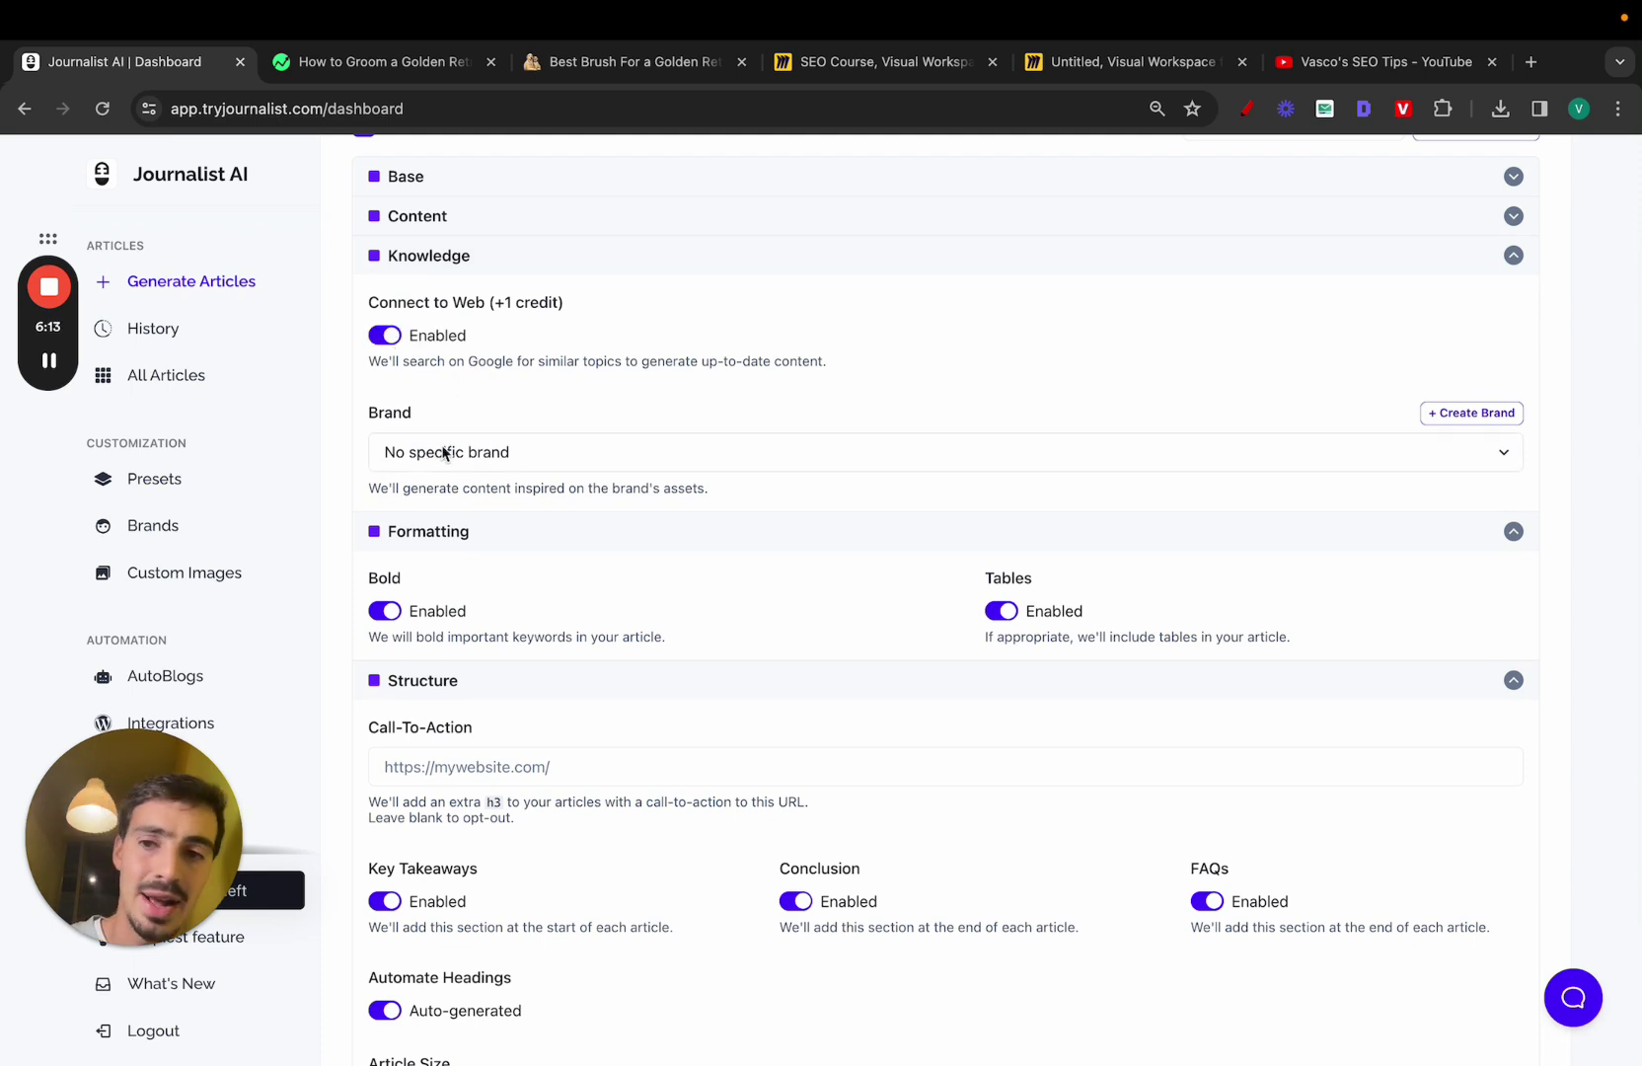
scroll(257, 498, down, 1)
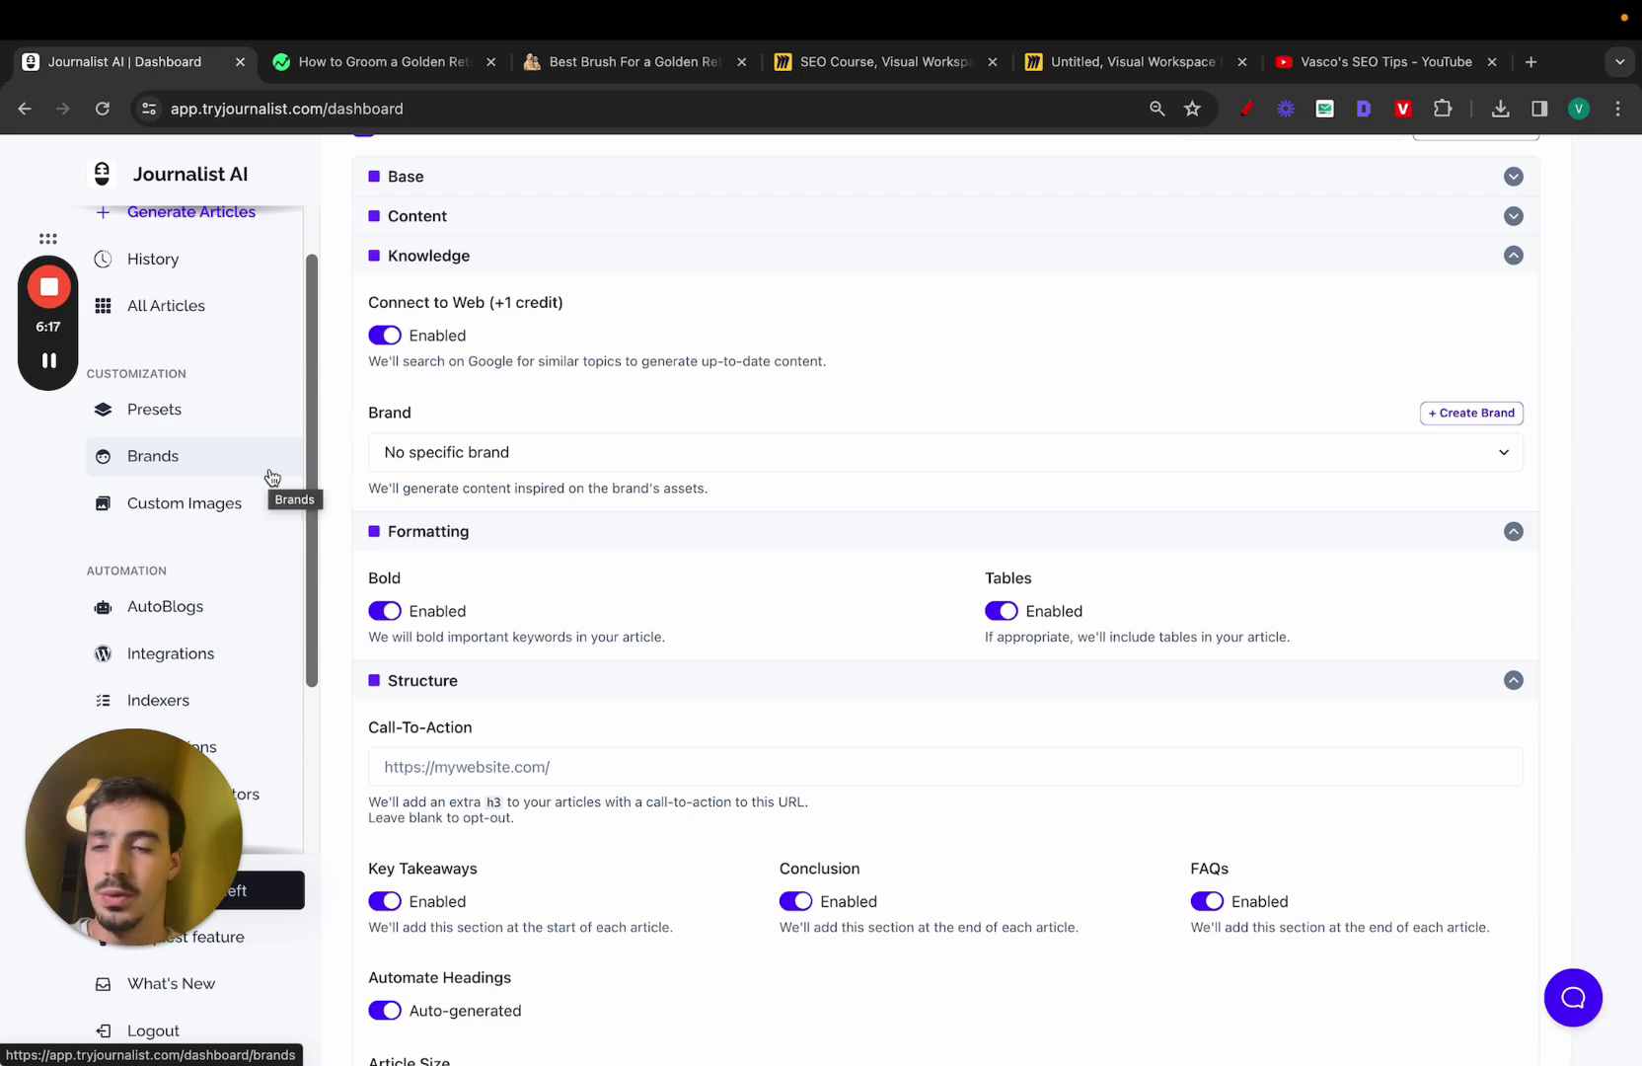
Step: In Content, keep English and Automatic point of view, and raise the Creativity slider slightly
click(488, 216)
click(513, 302)
click(513, 301)
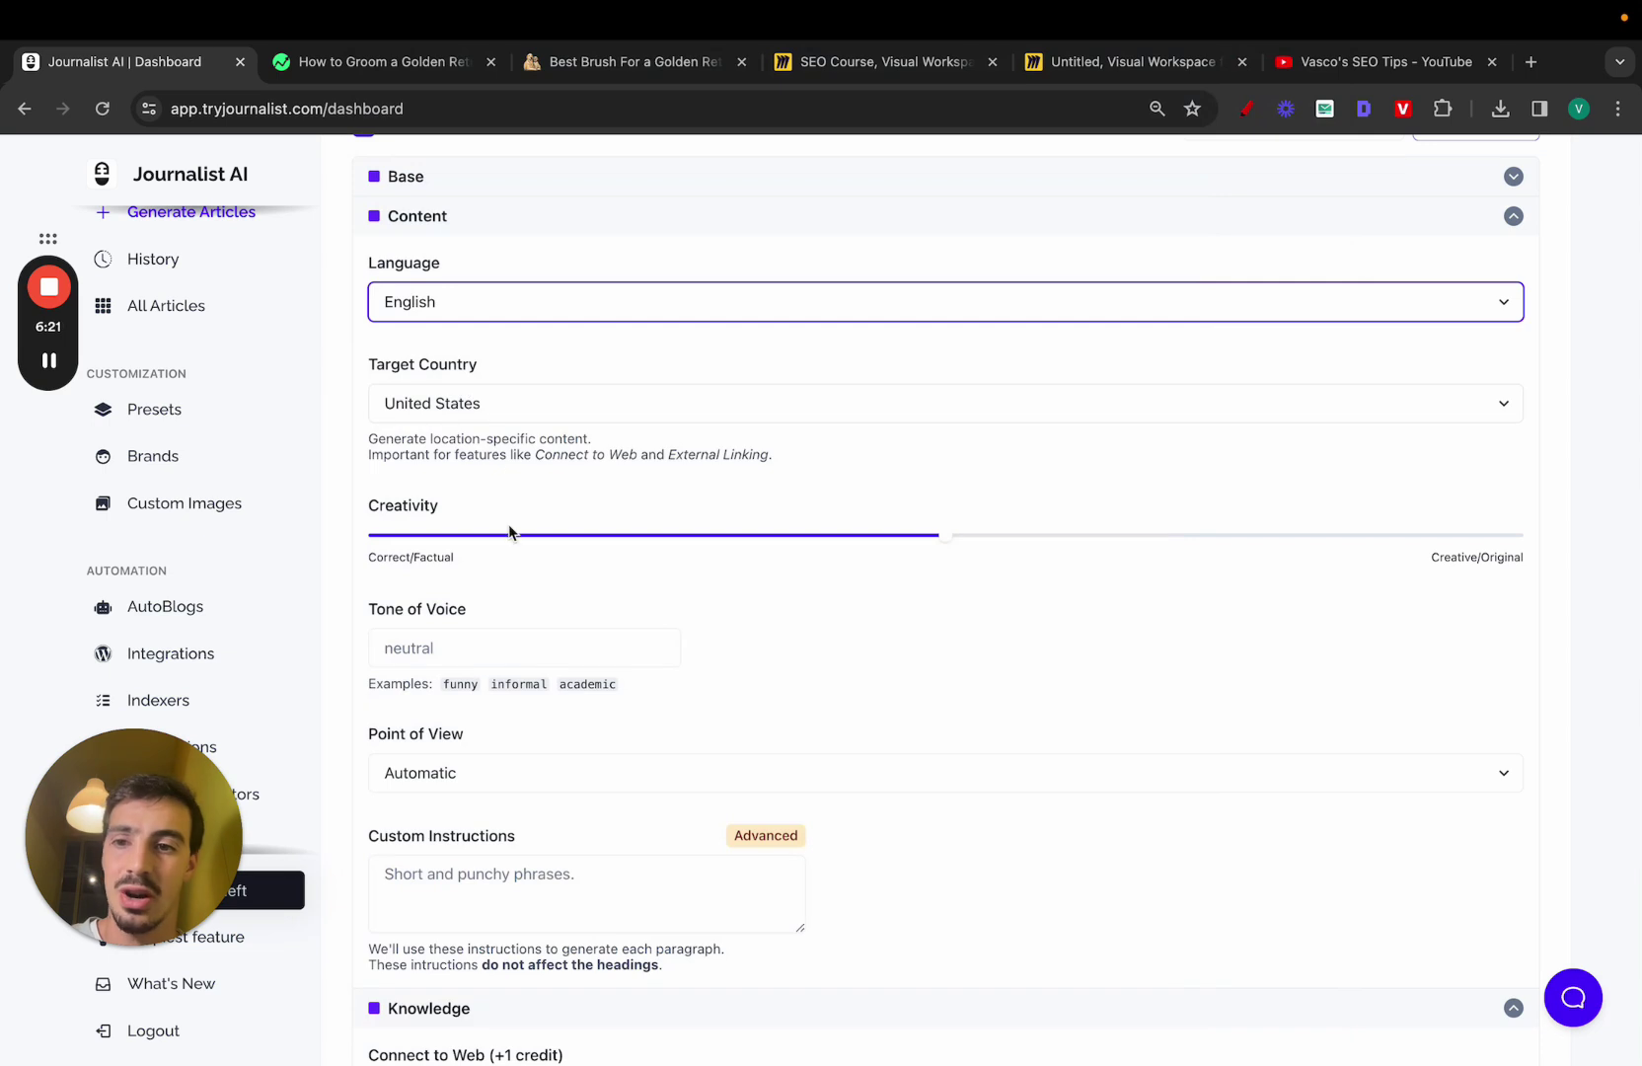
drag(943, 536, 1140, 535)
scroll(462, 667, down, 3)
click(479, 653)
click(528, 517)
scroll(528, 366, up, 6)
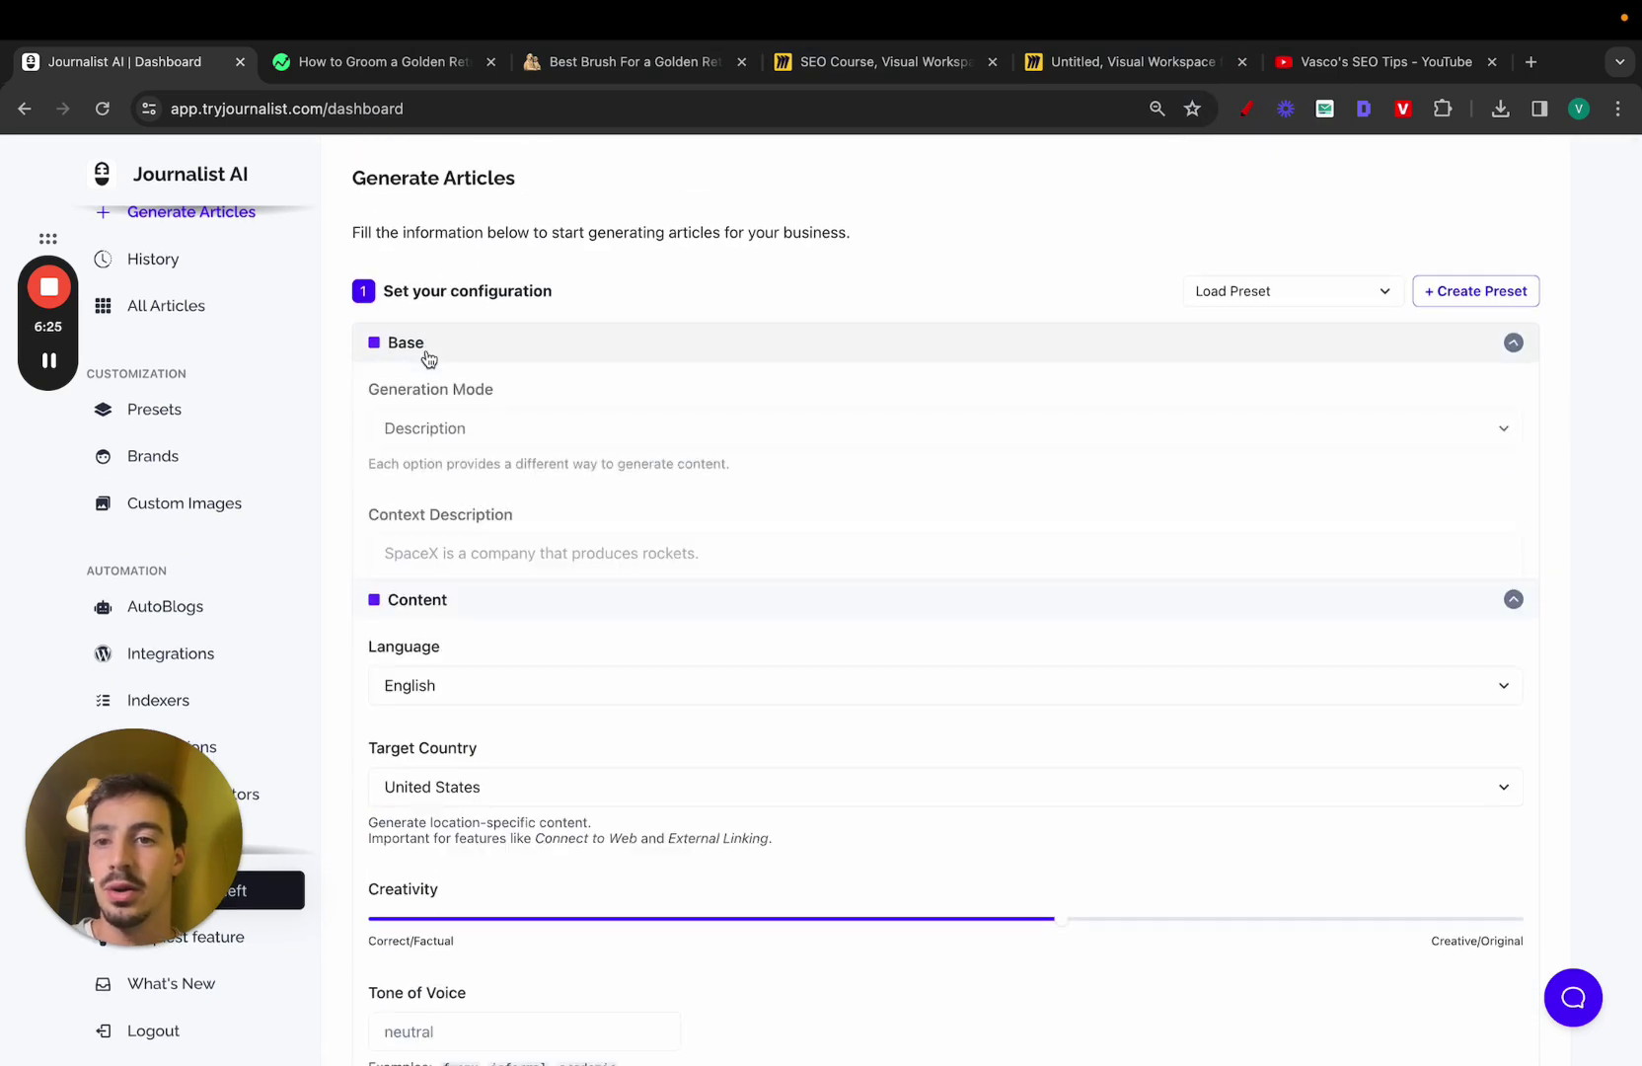
click(431, 430)
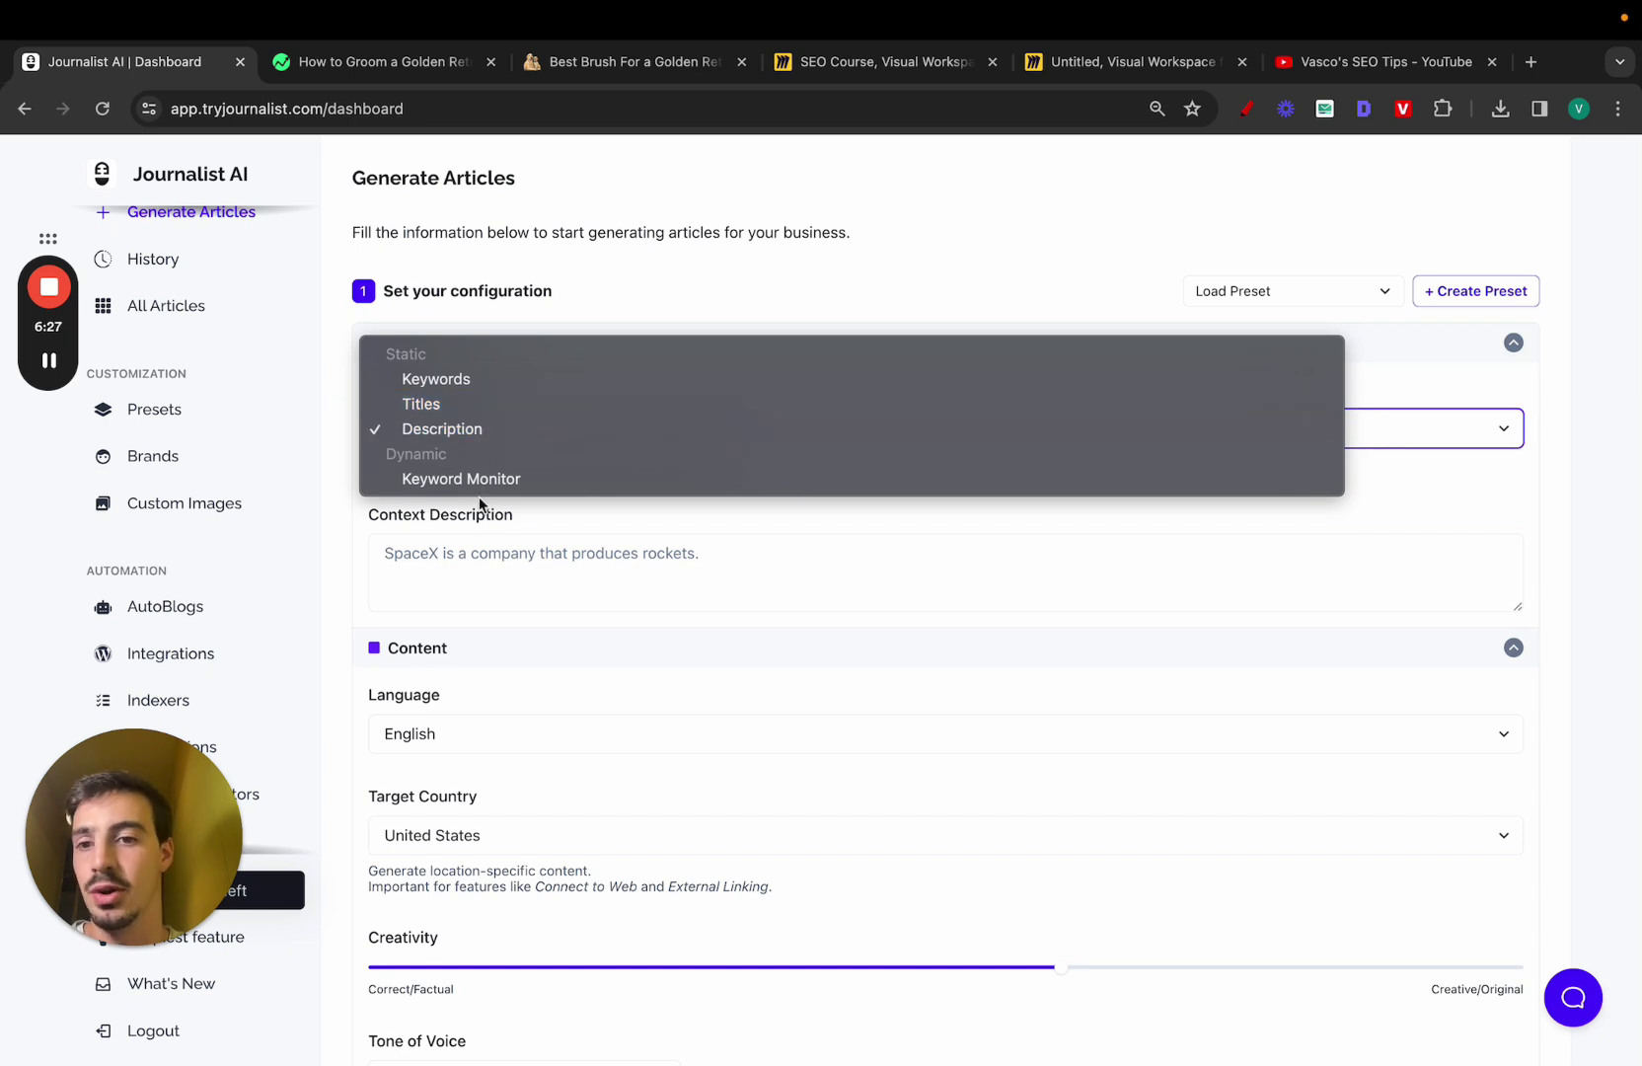
Step: Review the Dog Grooming keyword monitor's suggested keywords on the Keyword Monitors page
scroll(338, 535, down, 5)
scroll(282, 539, down, 3)
click(196, 549)
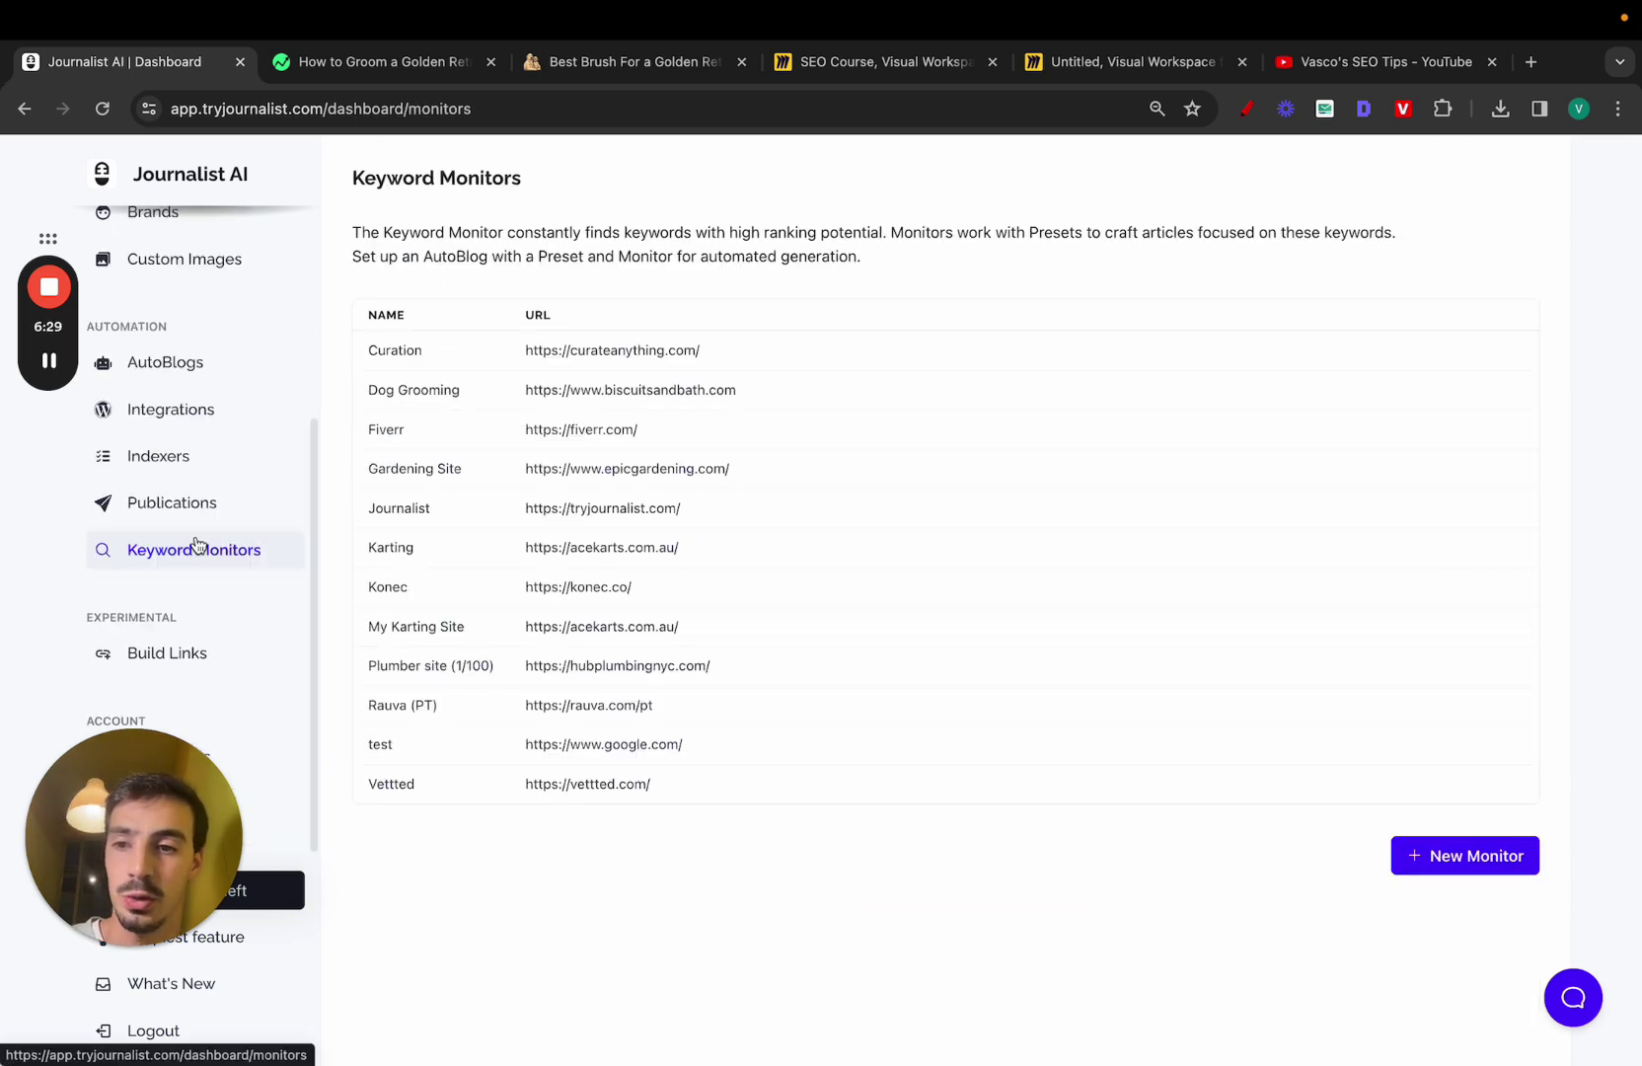
click(670, 399)
scroll(434, 582, down, 1)
scroll(475, 478, down, 4)
scroll(1364, 616, down, 5)
scroll(1480, 514, up, 5)
drag(1485, 492, 1485, 734)
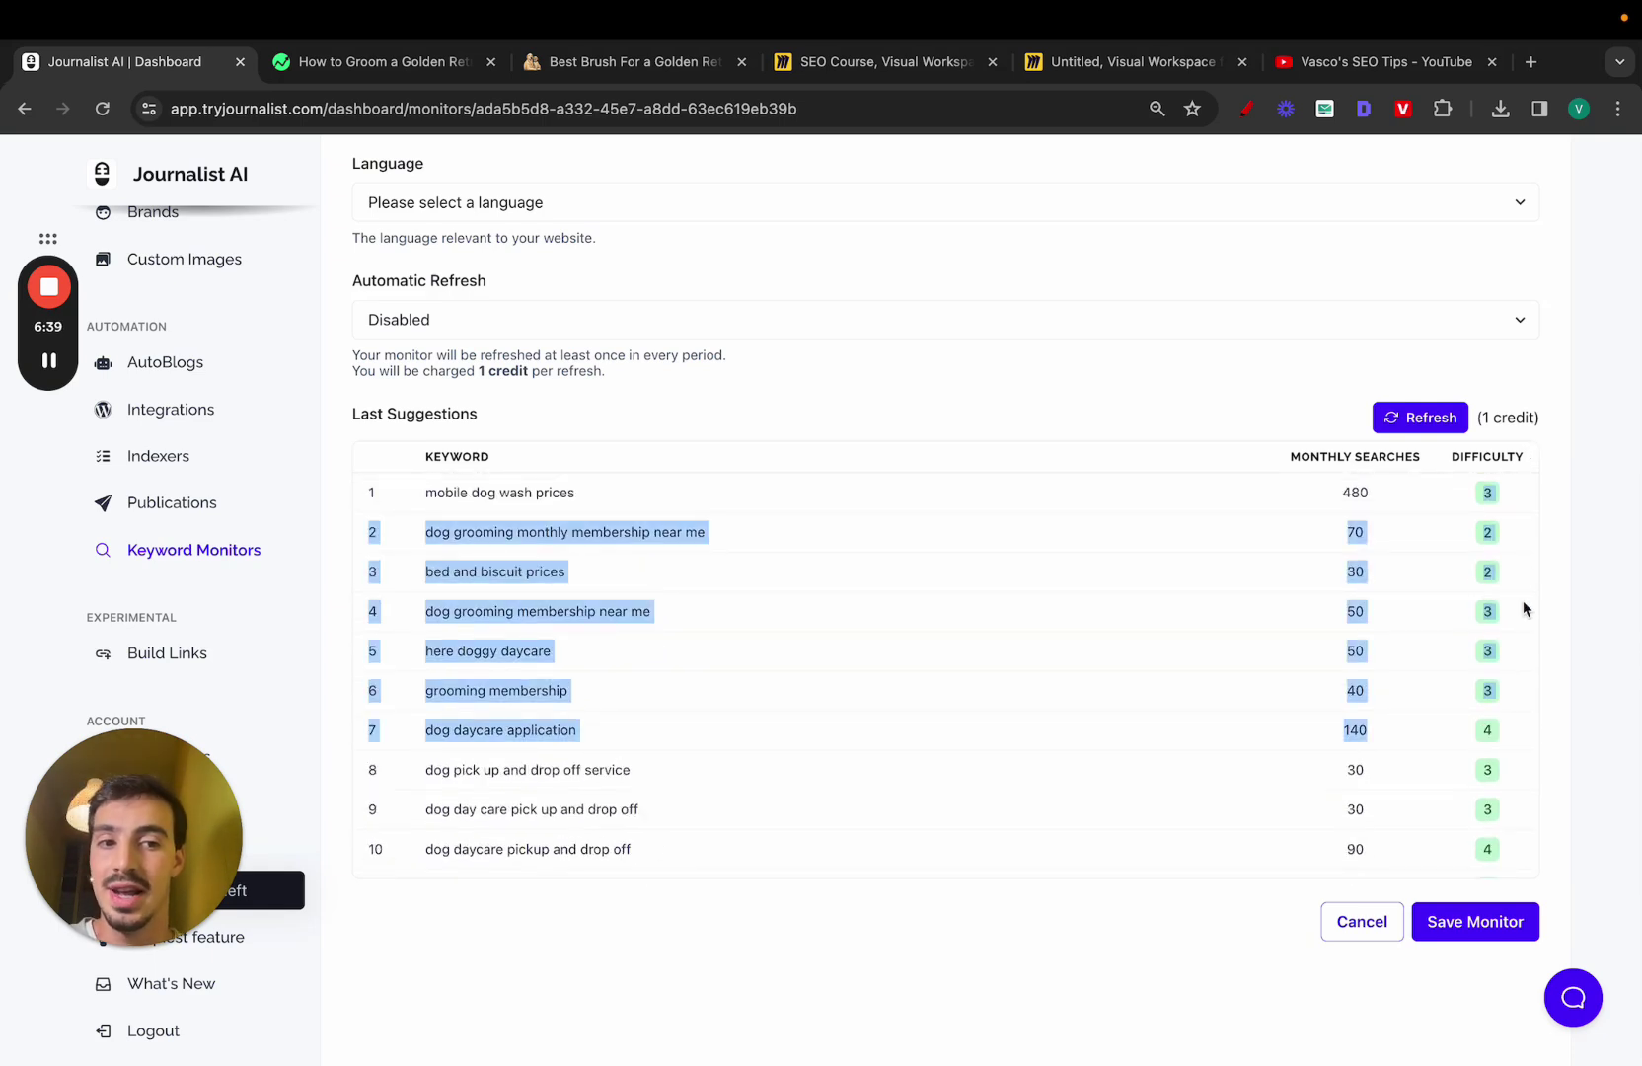
click(1536, 530)
drag(1308, 491, 1362, 849)
scroll(853, 687, down, 5)
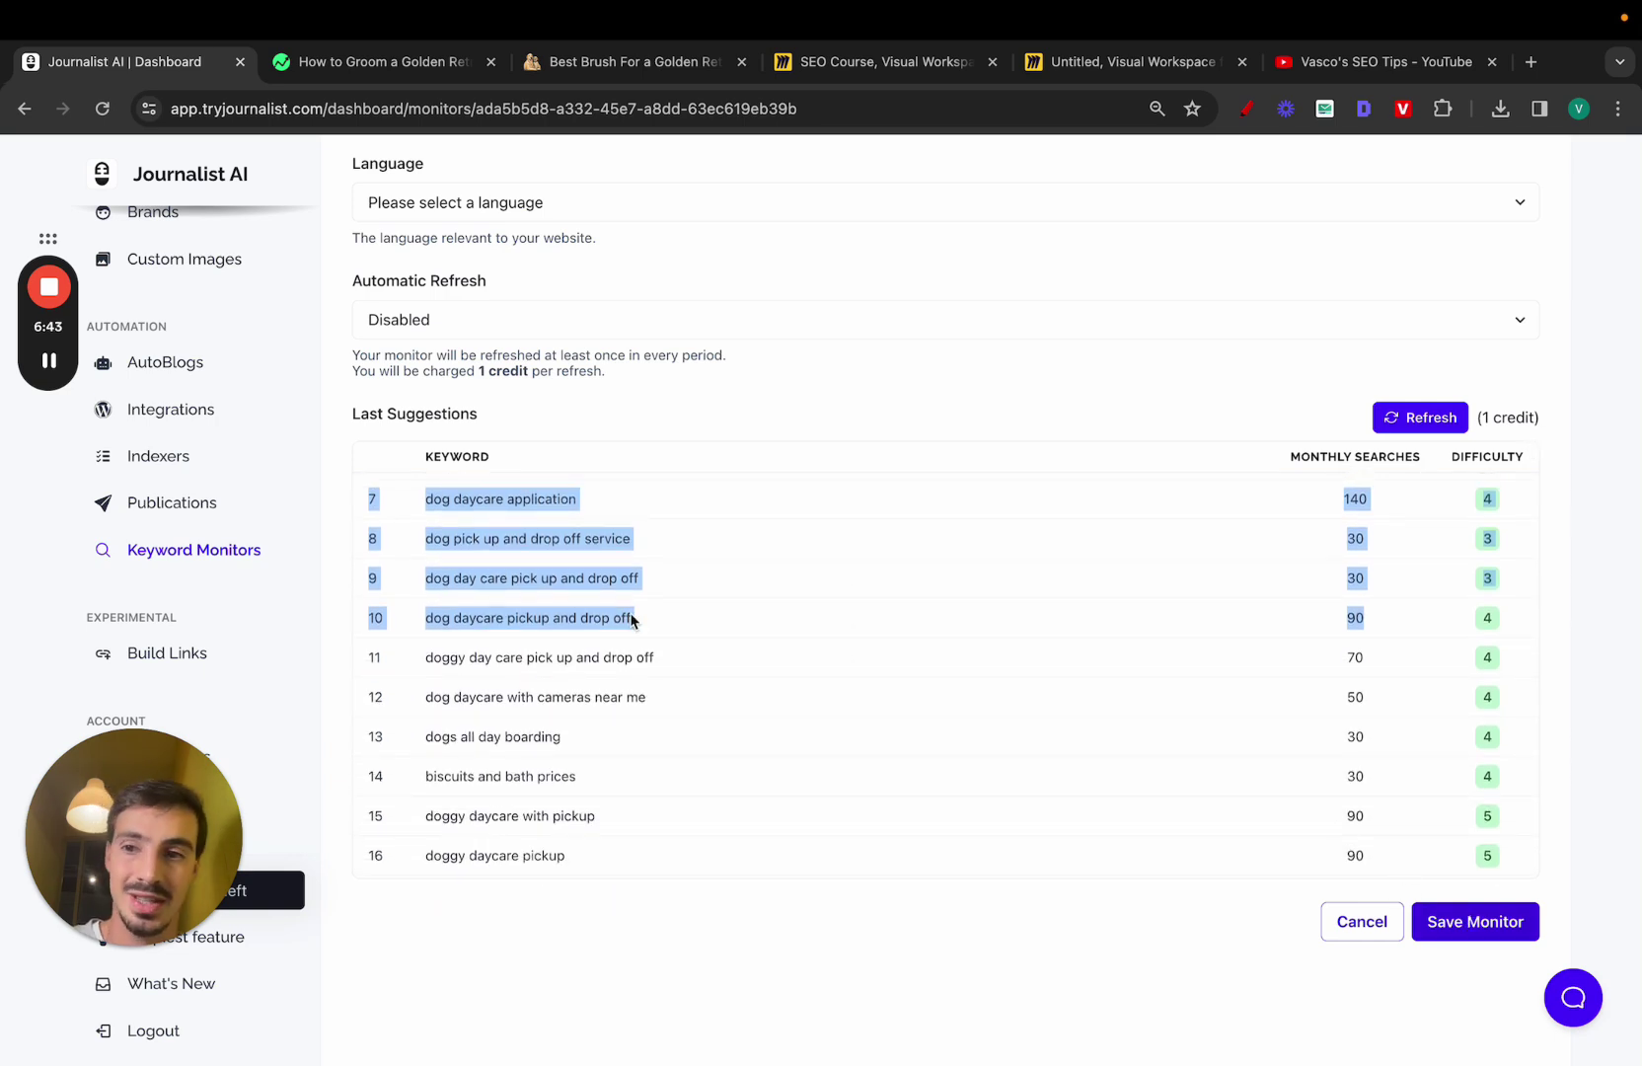
scroll(207, 296, up, 3)
Step: Set Generation Mode to Keyword Monitor with Gardening Site's Top 50 keywords, then go to Build Links
click(211, 299)
click(572, 425)
click(542, 468)
click(496, 553)
click(333, 605)
click(477, 557)
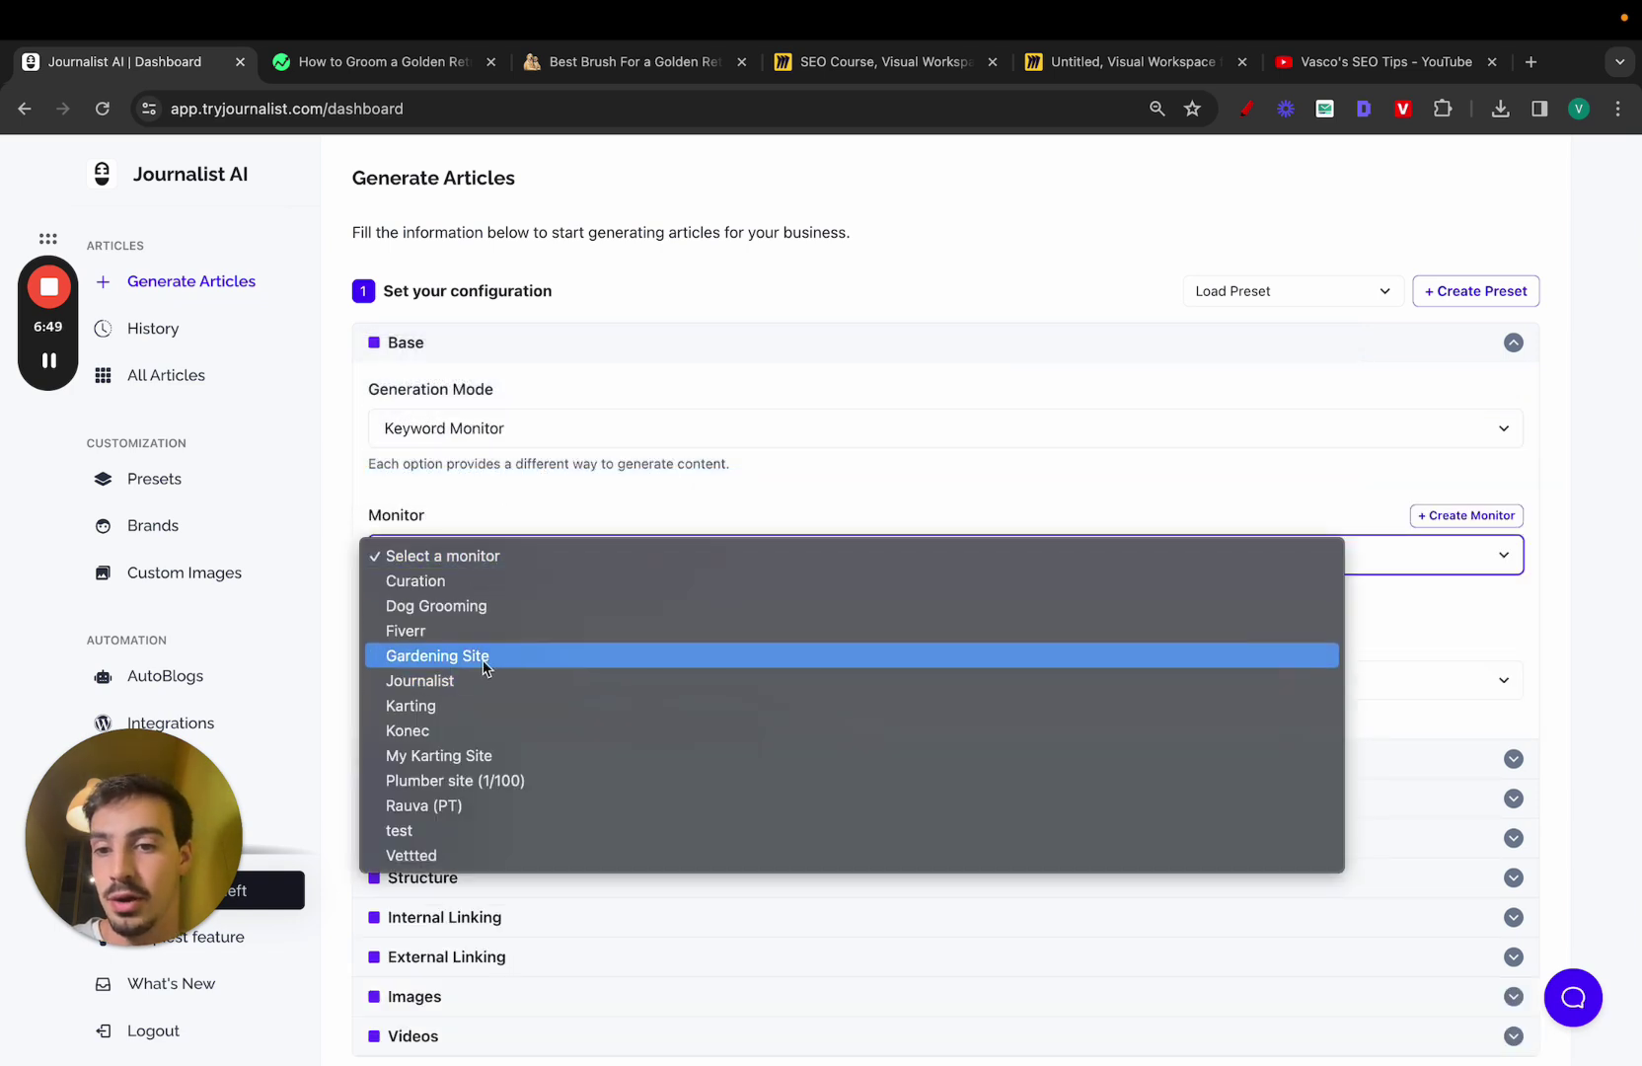
click(480, 659)
click(442, 679)
click(471, 802)
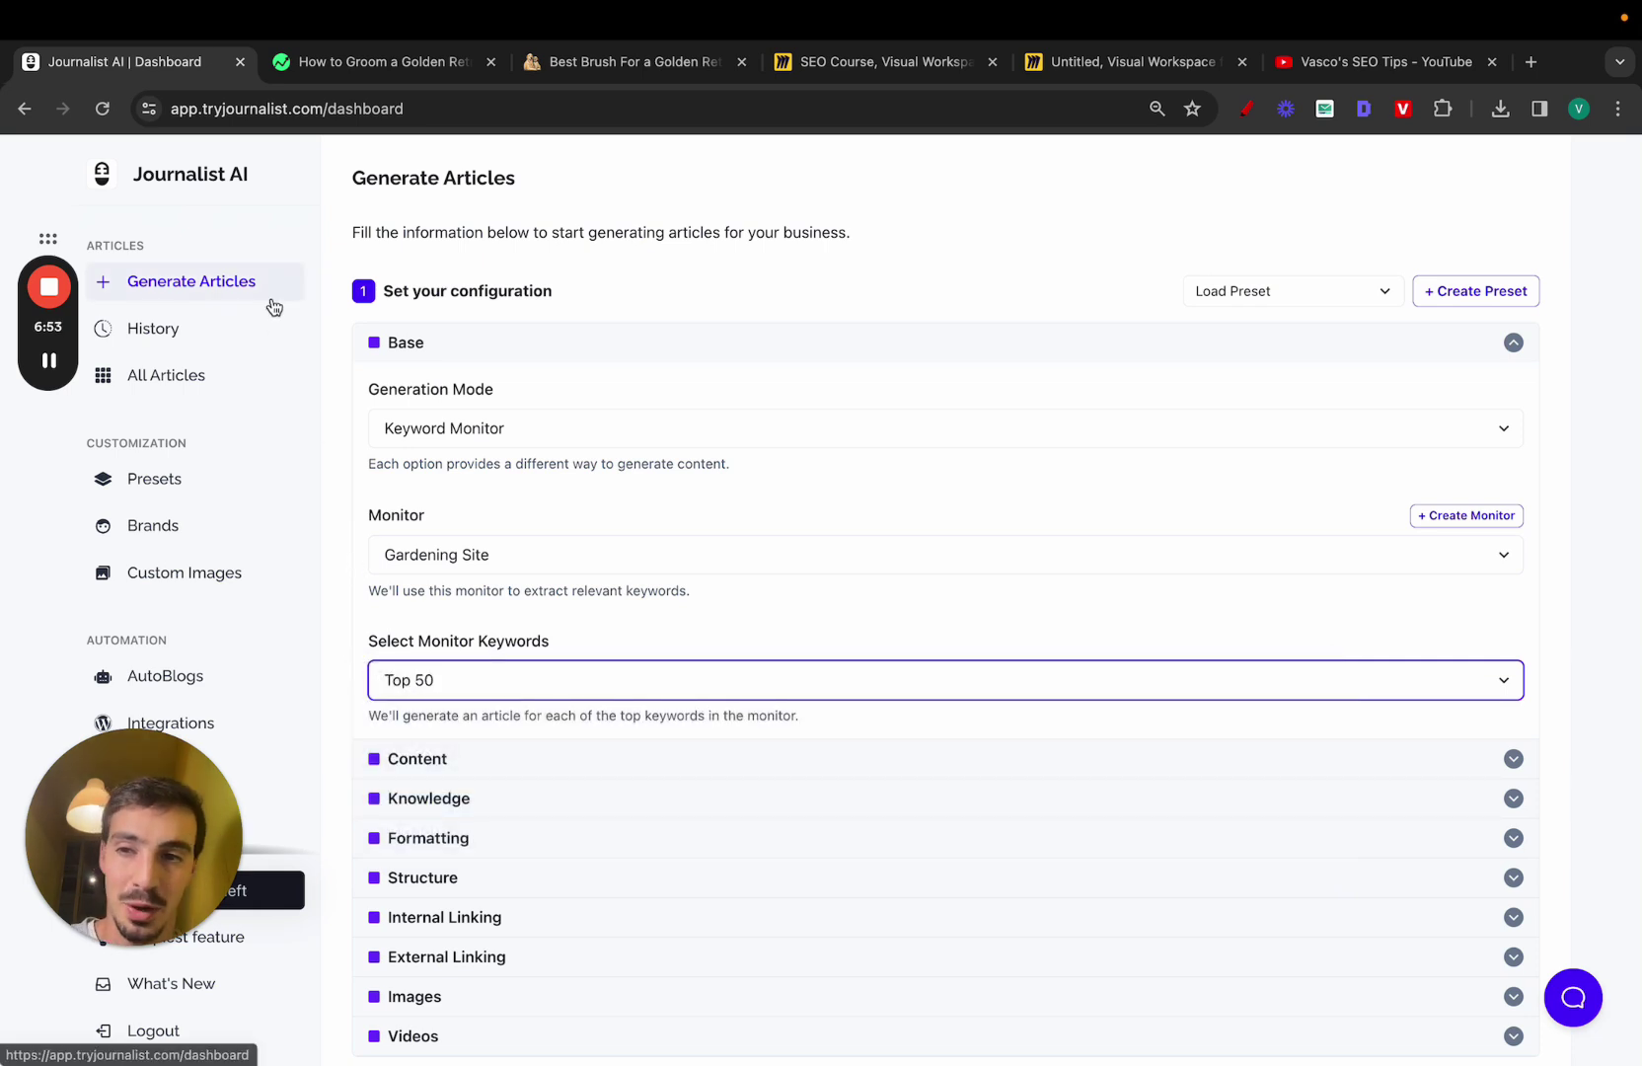
scroll(227, 597, down, 3)
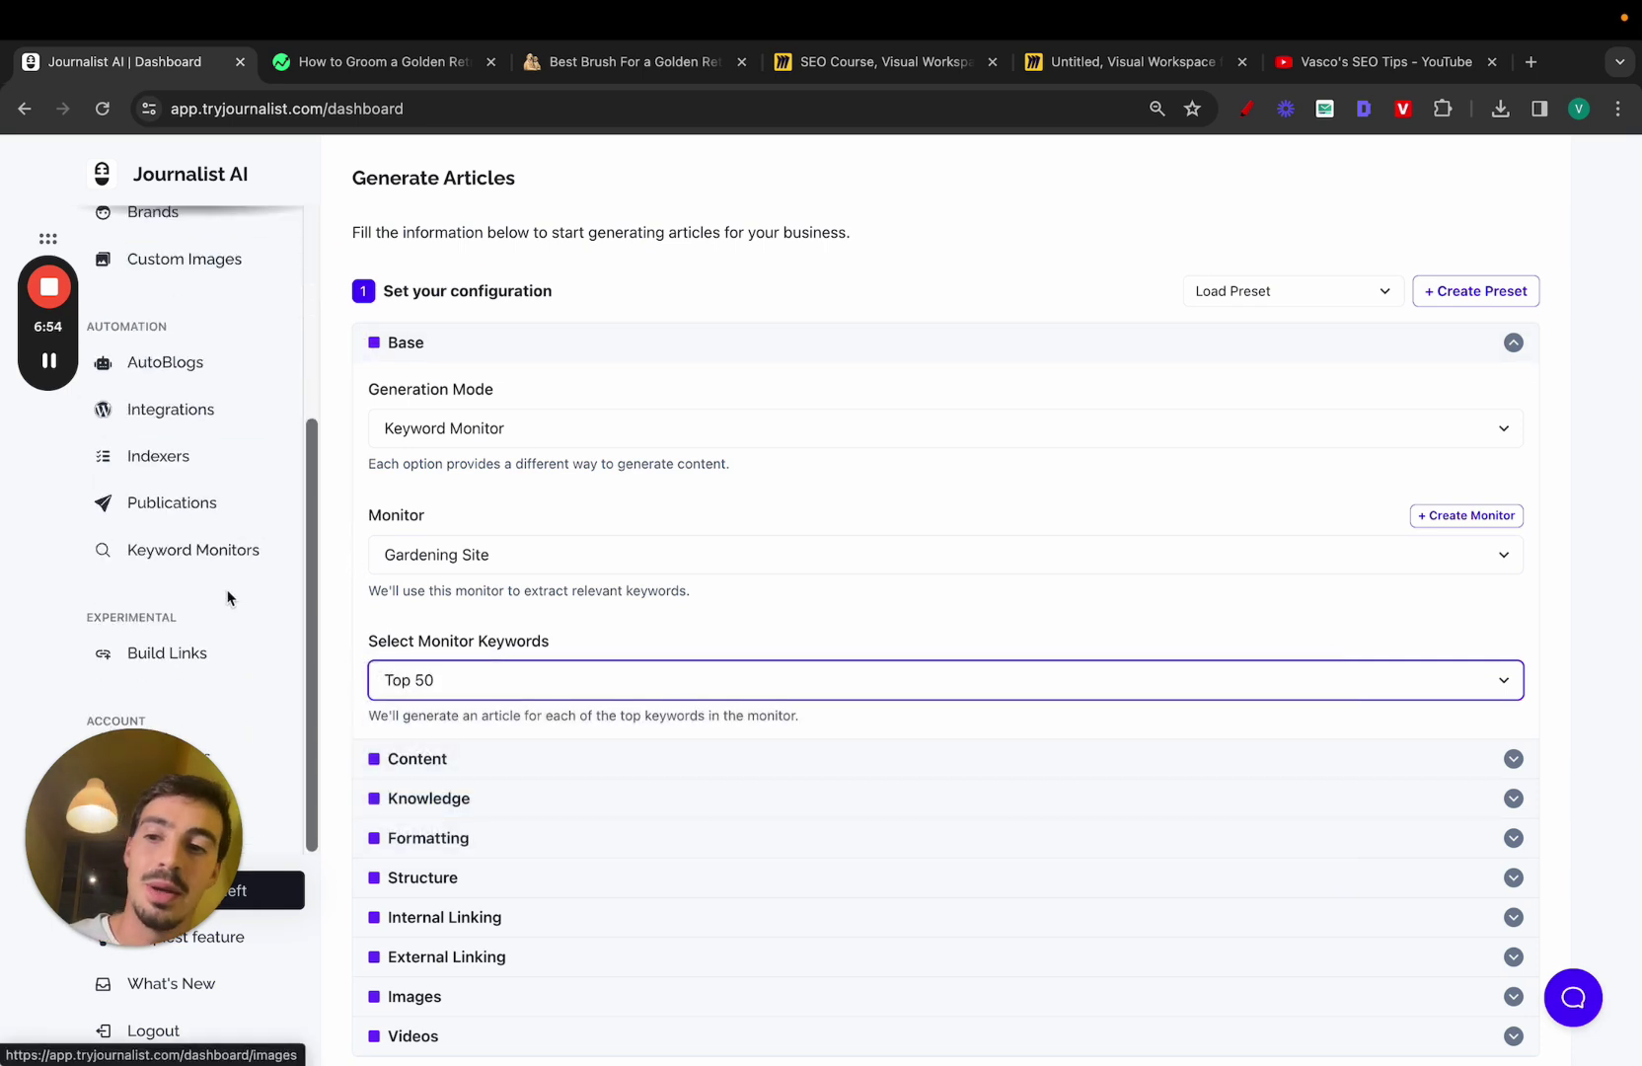
click(188, 652)
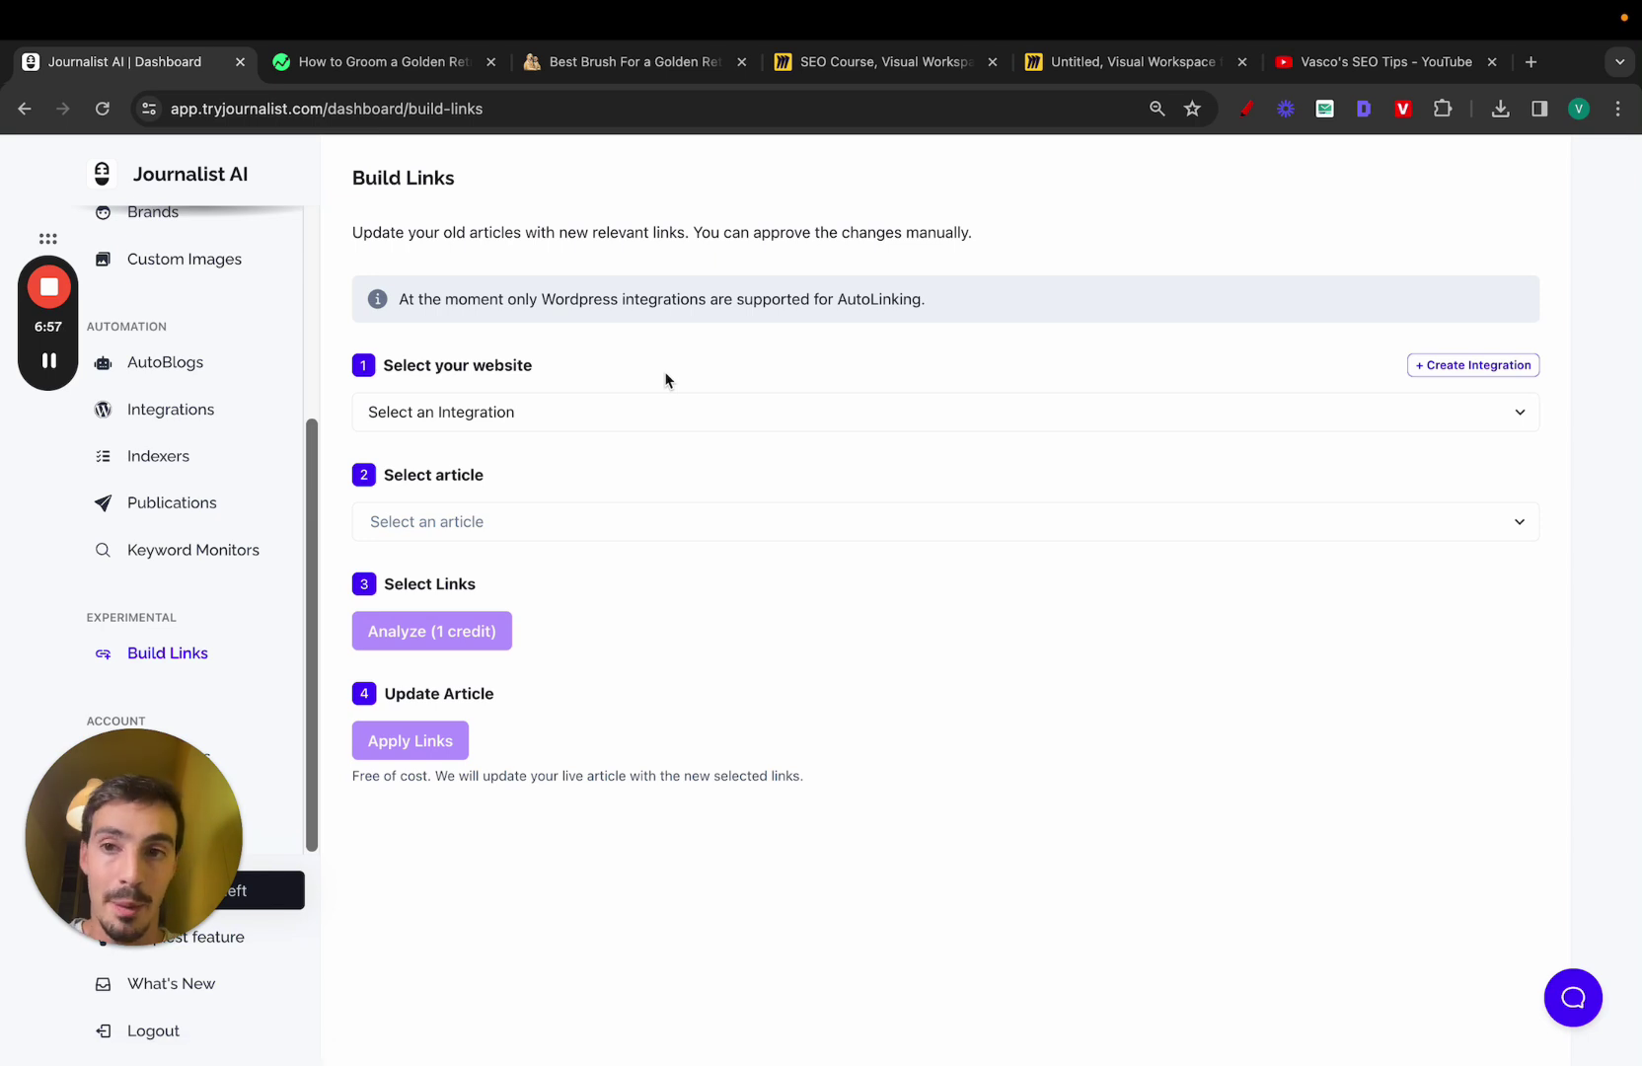
Step: Select Konec as the website in Build Links
click(406, 67)
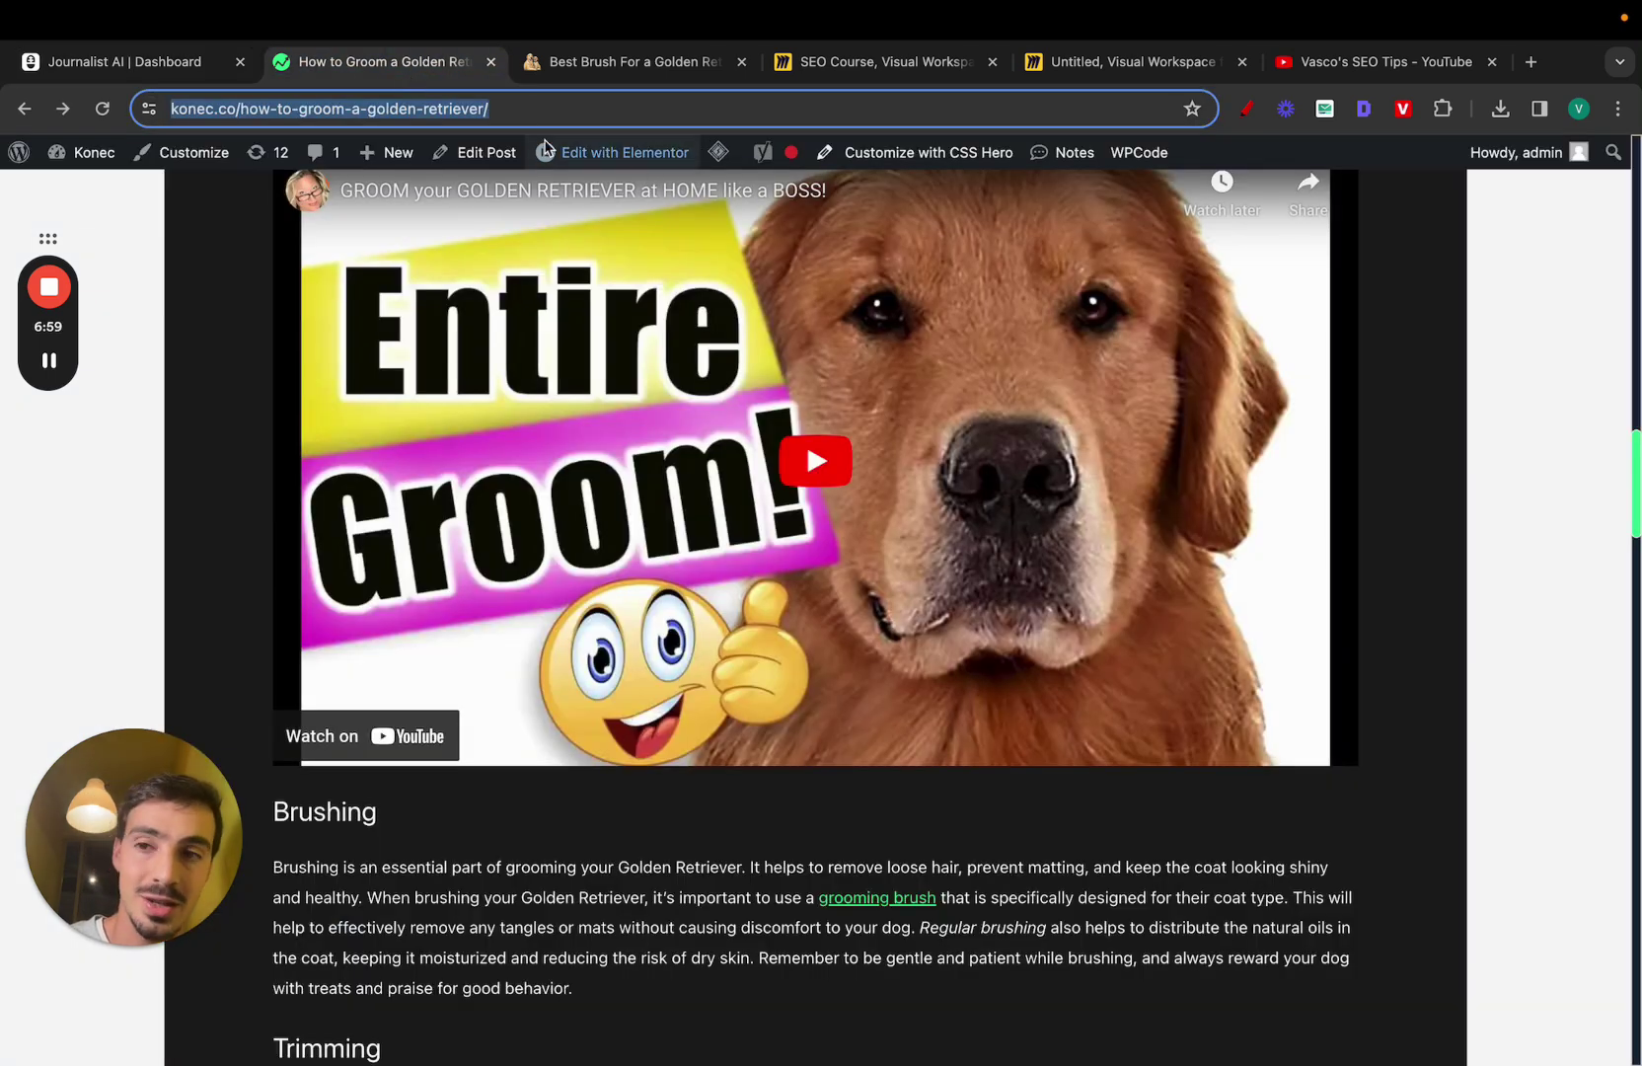
click(192, 71)
click(483, 414)
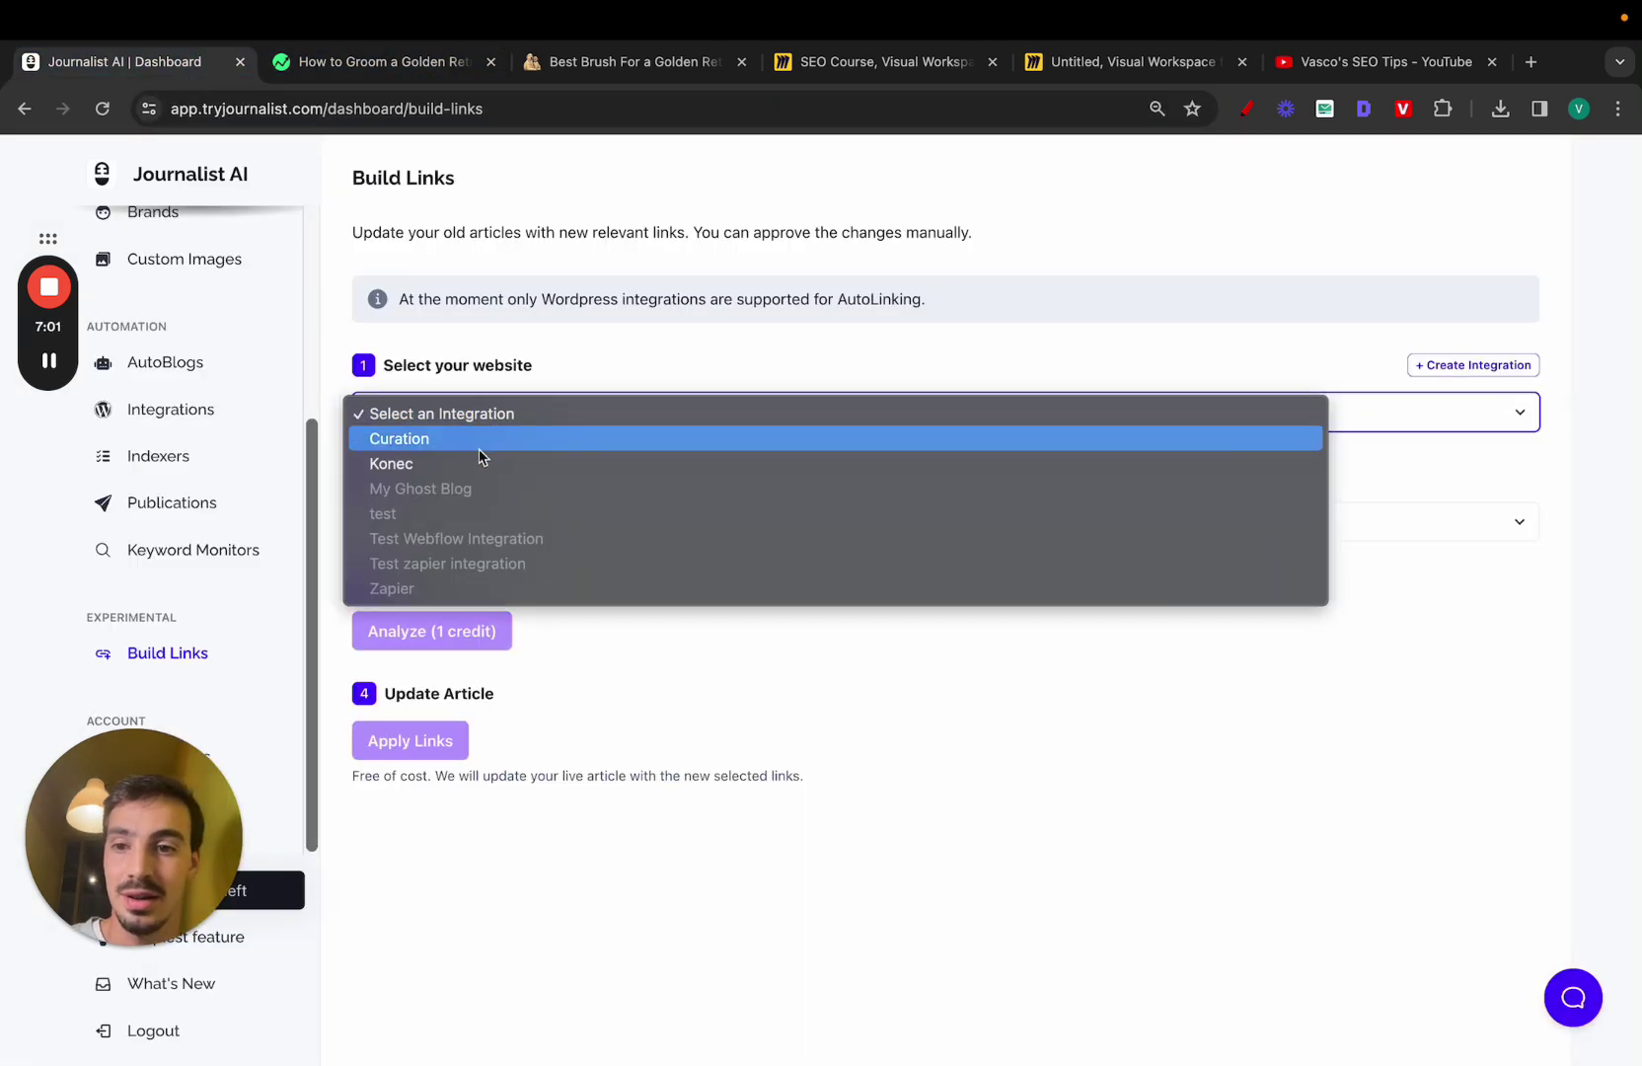
click(481, 463)
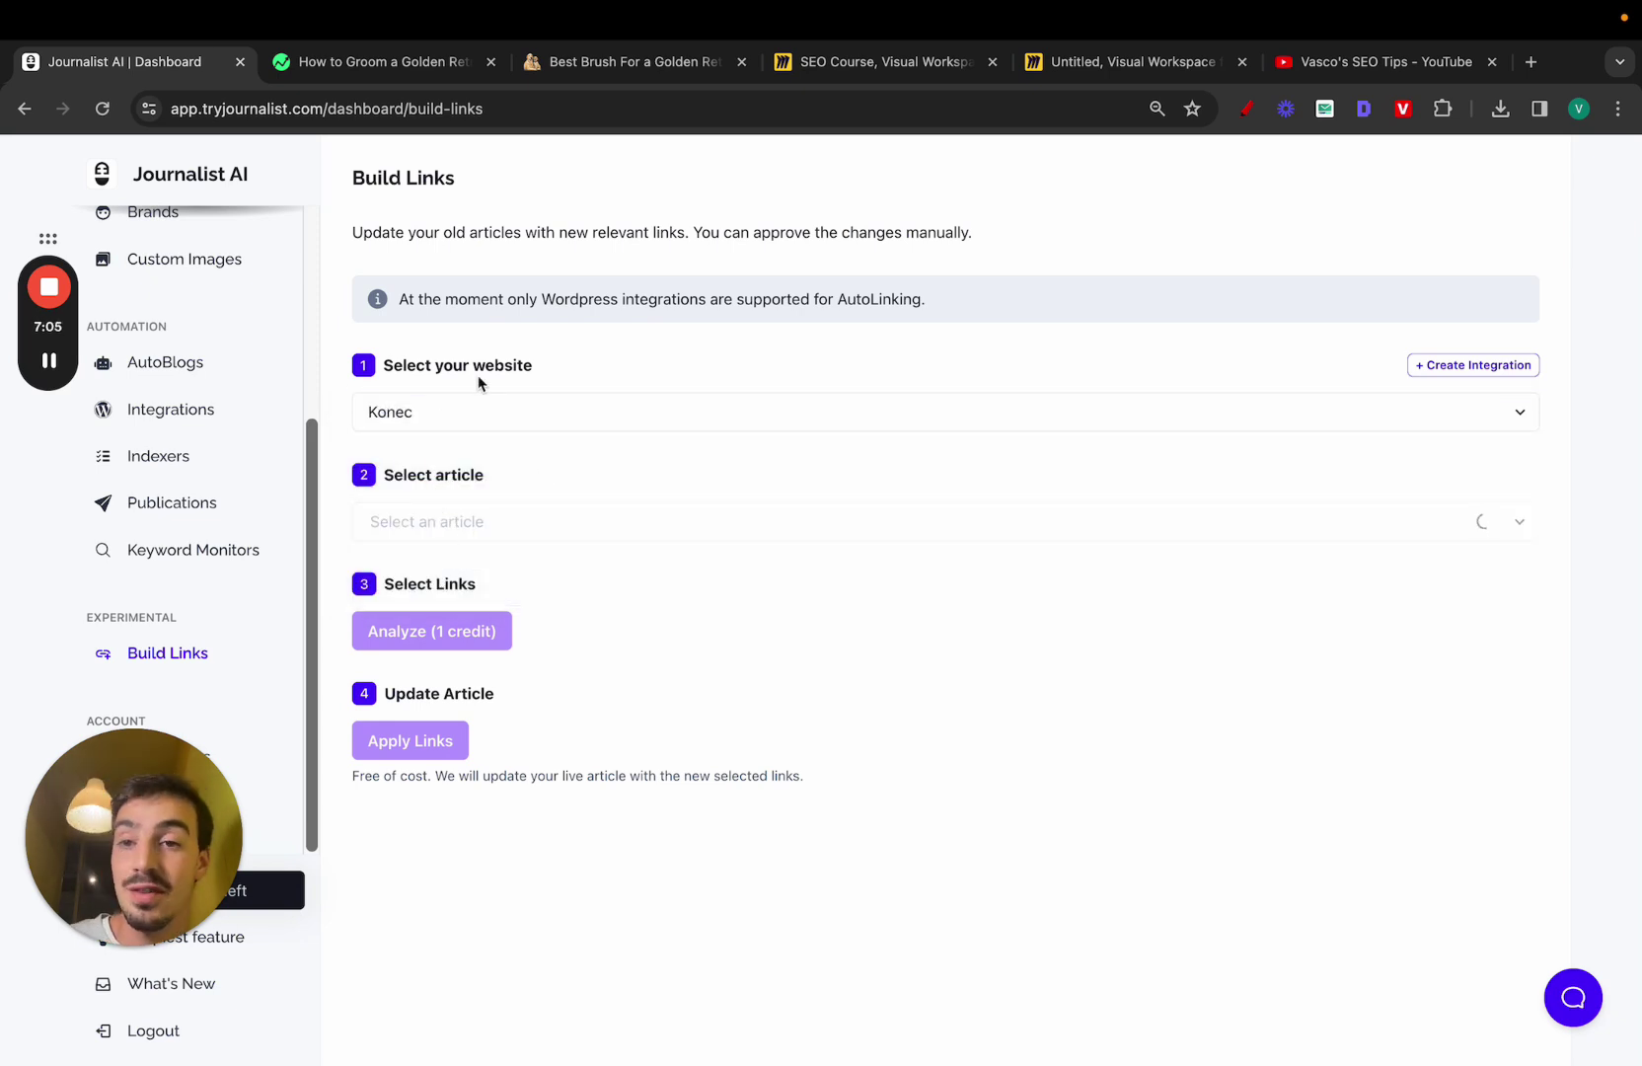
Step: On the konec.co golden retriever grooming article, underline key sentences in red, then clear the marks
click(414, 67)
scroll(1066, 272, down, 5)
click(1246, 108)
drag(703, 557, 867, 556)
drag(703, 539, 712, 558)
drag(1103, 452, 1331, 452)
drag(1108, 507, 1331, 507)
drag(1148, 555, 1406, 555)
drag(1158, 610, 1409, 610)
drag(1183, 650, 1316, 650)
drag(1167, 700, 1319, 701)
click(1590, 439)
scroll(879, 378, down, 15)
scroll(414, 269, up, 15)
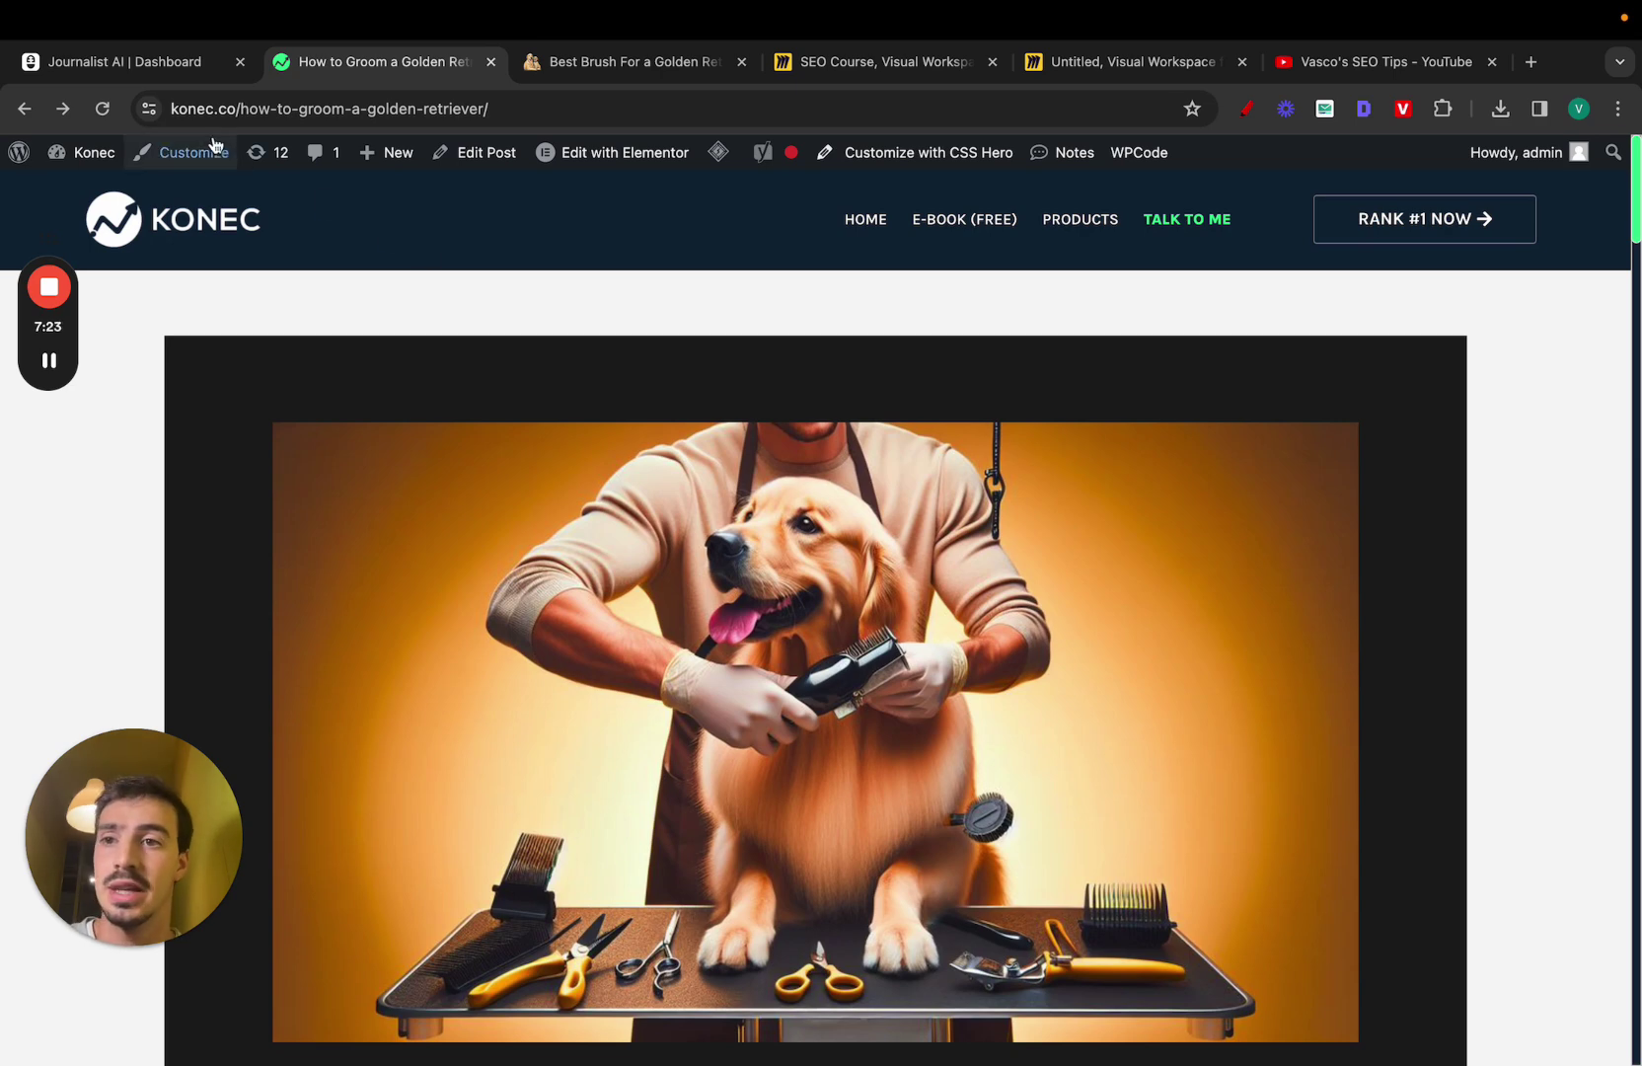
Step: Switch back to the Journalist AI Dashboard tab showing Build Links with Konec selected
click(168, 62)
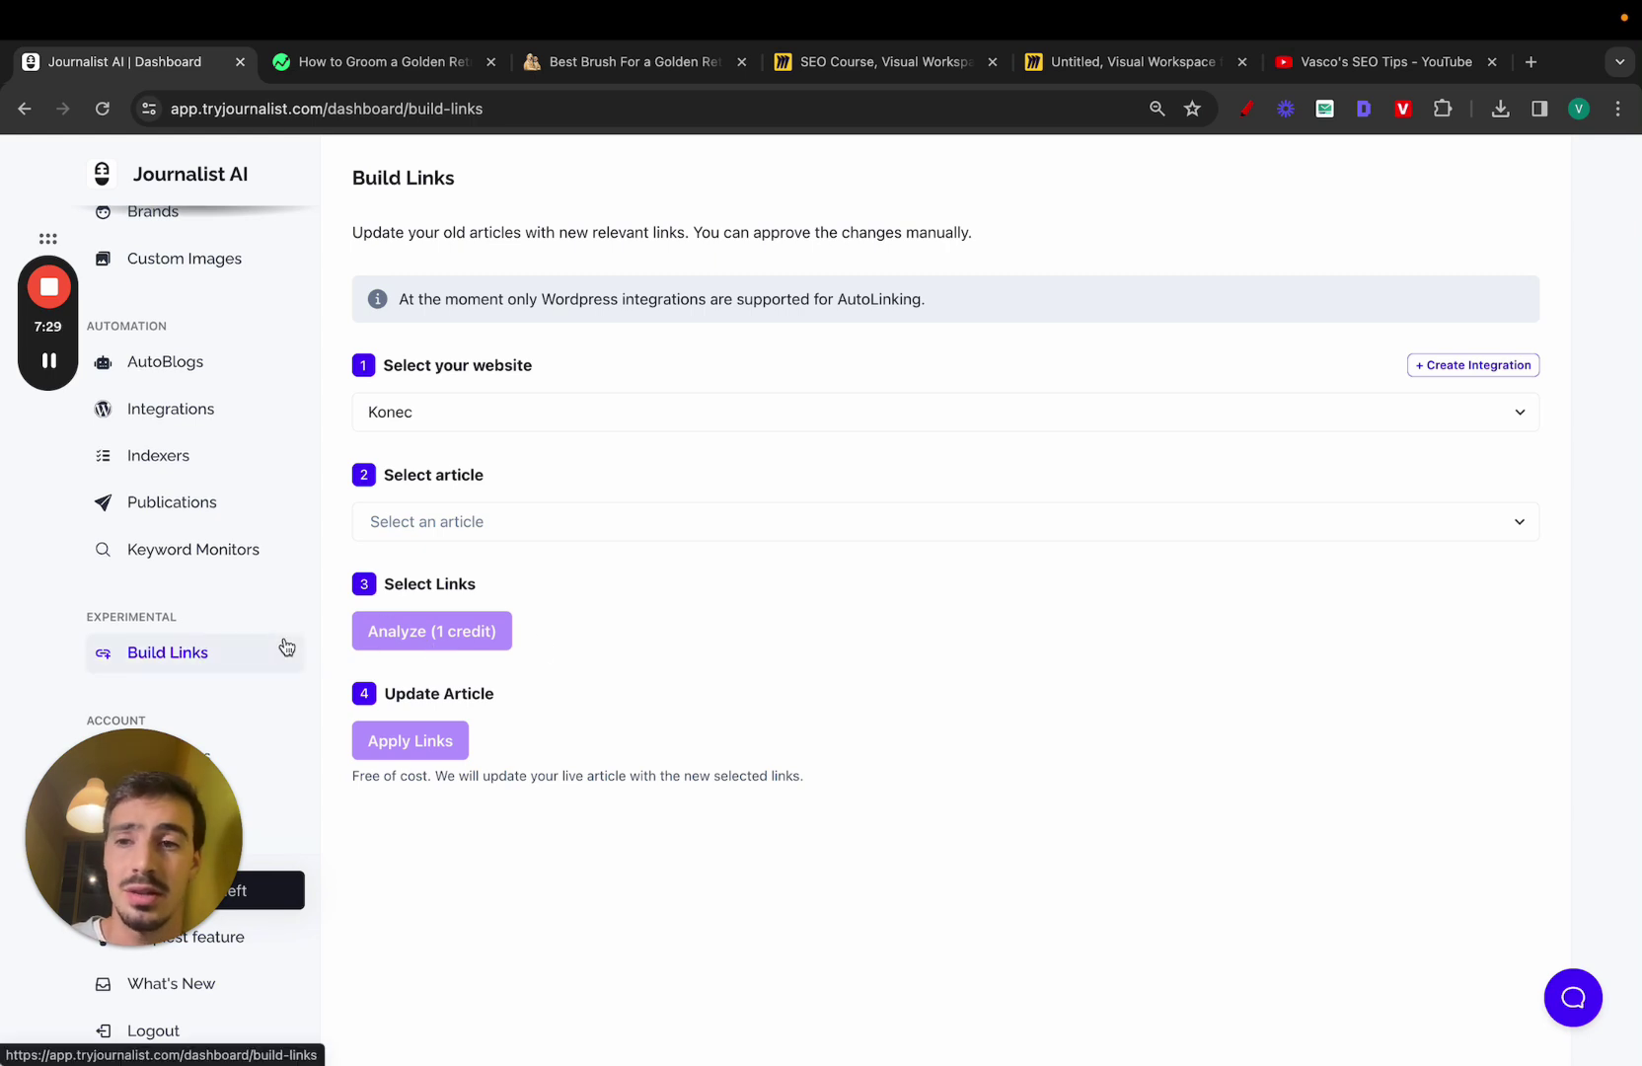
scroll(267, 592, up, 3)
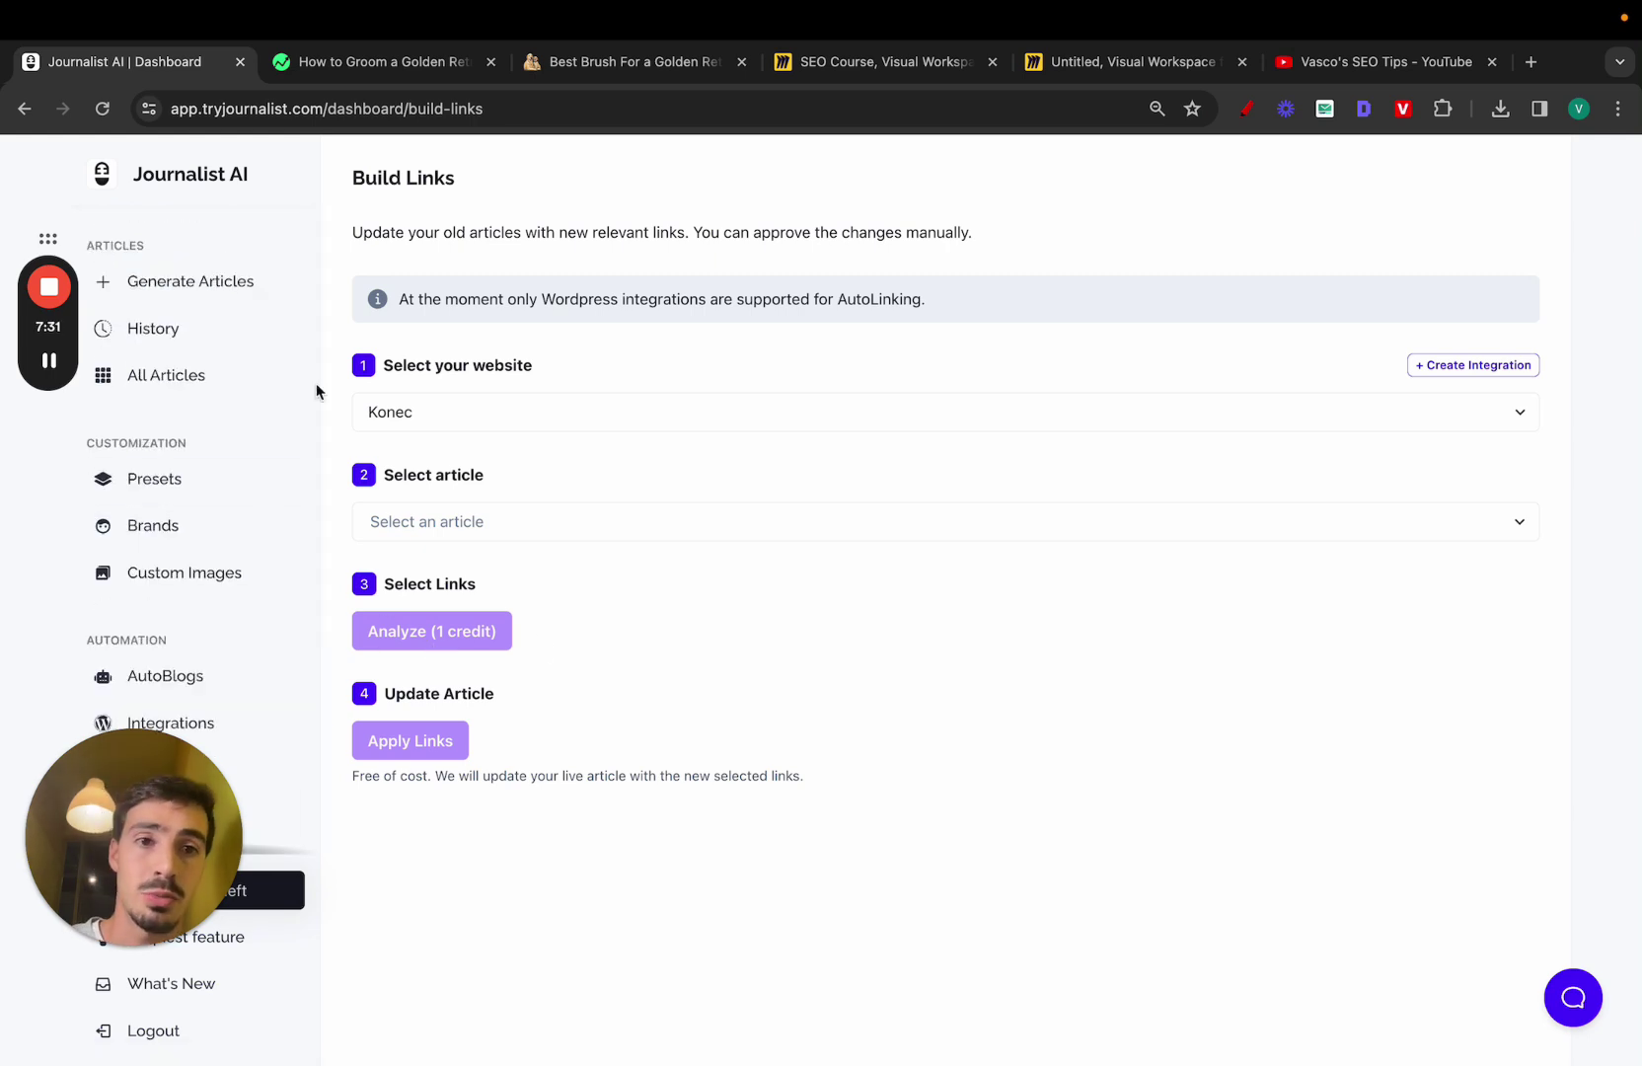